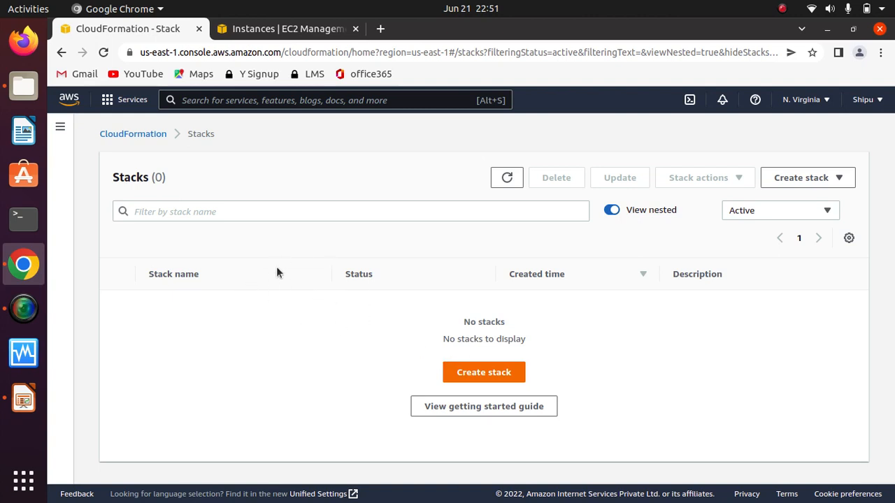
Step: Start creating a stack by uploading the template file 7-nestedstacks.yaml from the cloudformation-sysops folder, and continue to the stack details
click(22, 89)
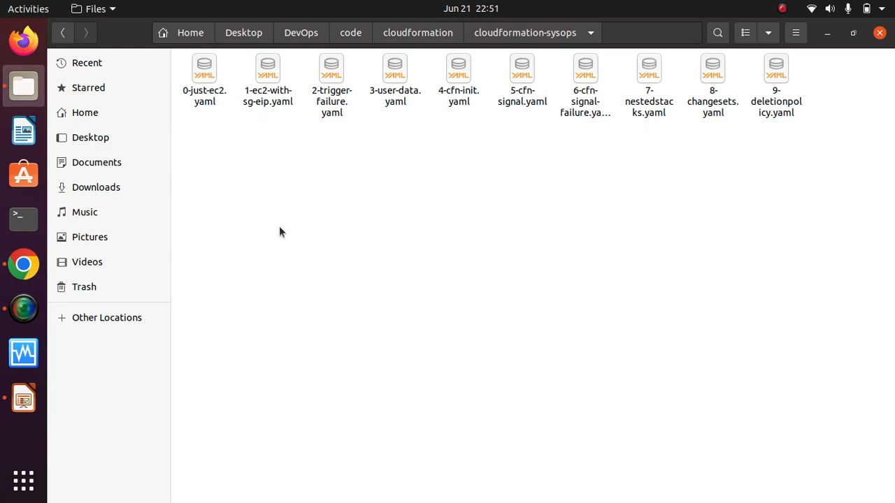
click(24, 264)
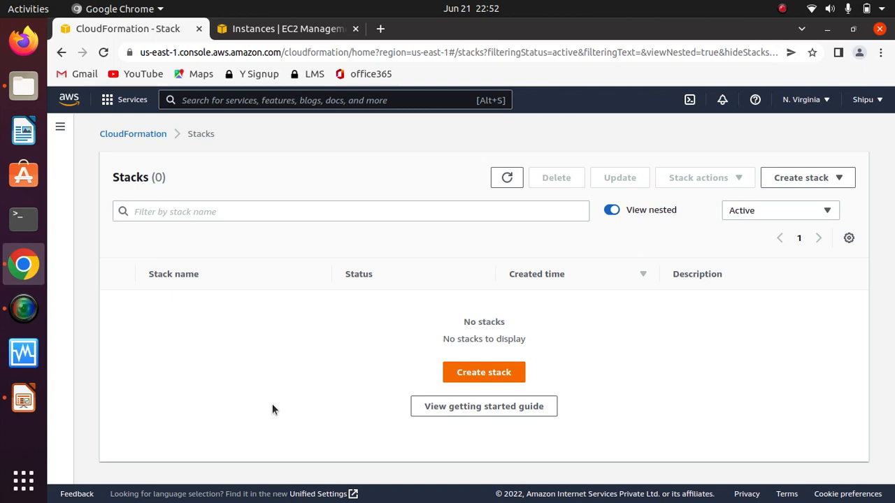
click(489, 376)
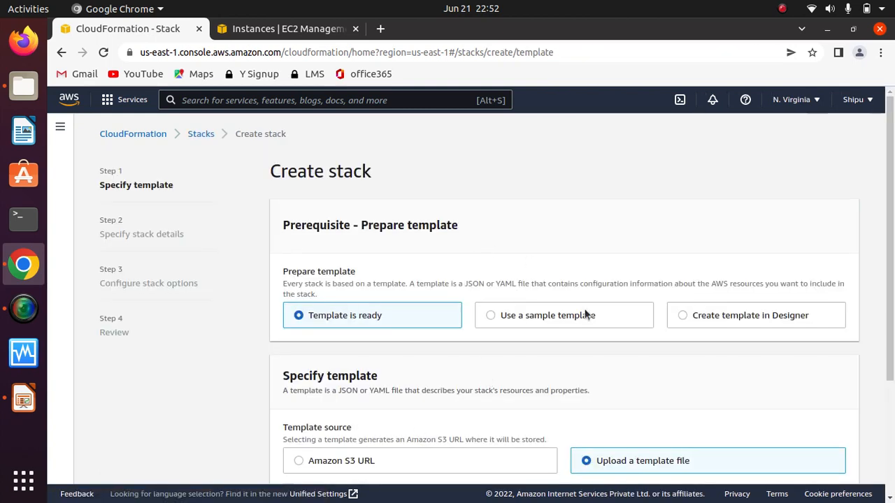
scroll(894, 261, down, 5)
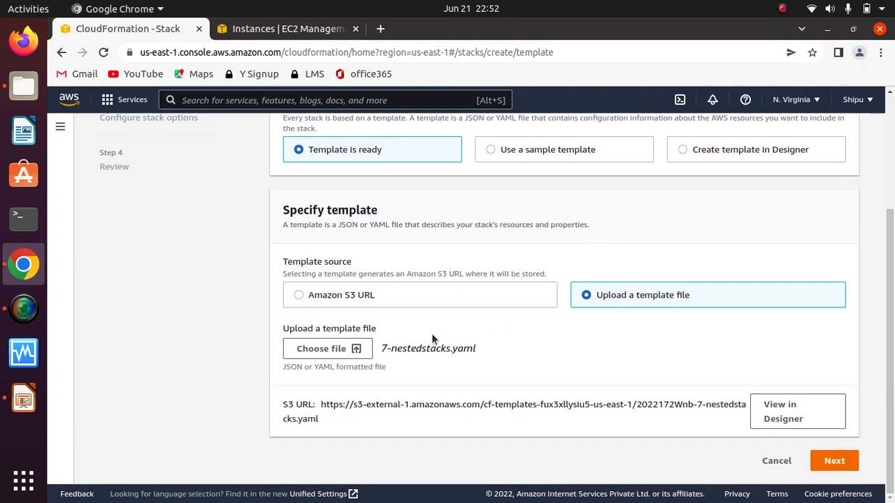
click(308, 349)
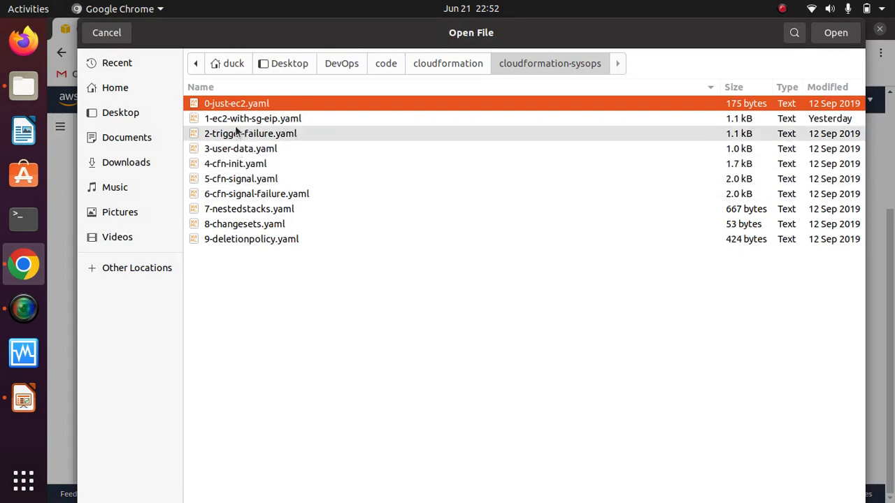
click(239, 208)
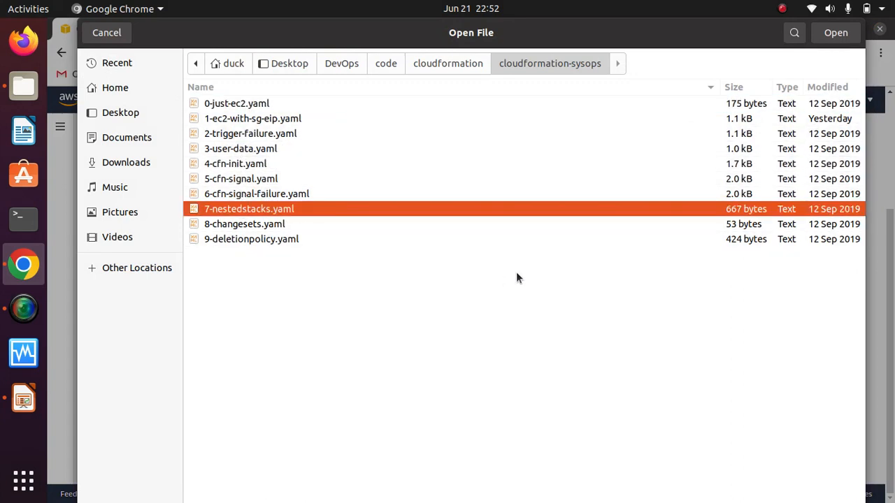
click(836, 32)
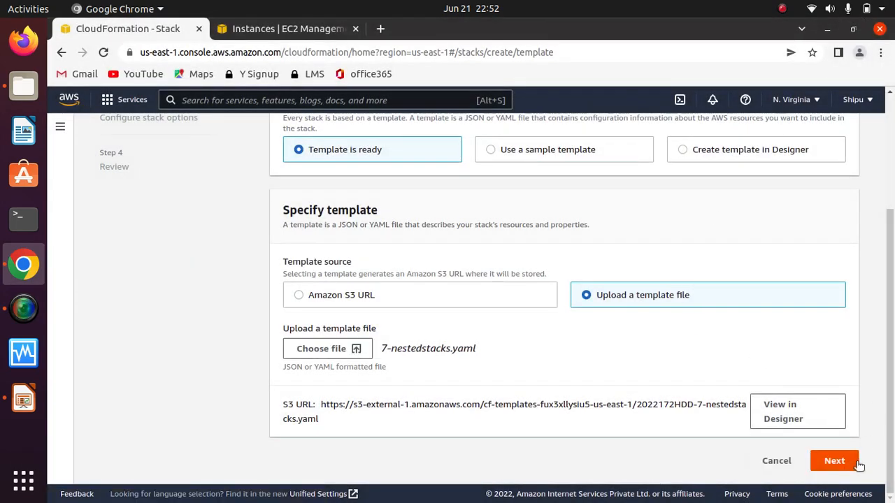
click(835, 460)
Step: Name the stack nest, choose master as its SSHKey parameter, and continue to the stack options
click(414, 280)
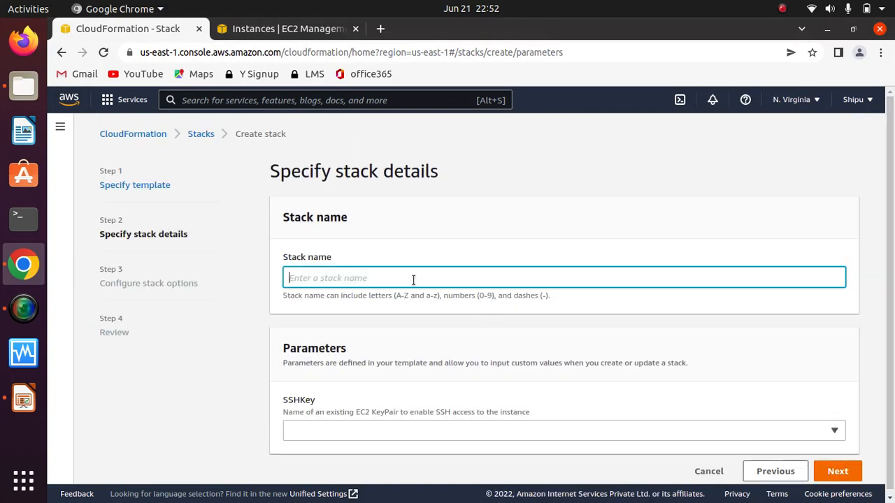
text(s)
key(BackSpace)
text(nest)
click(495, 433)
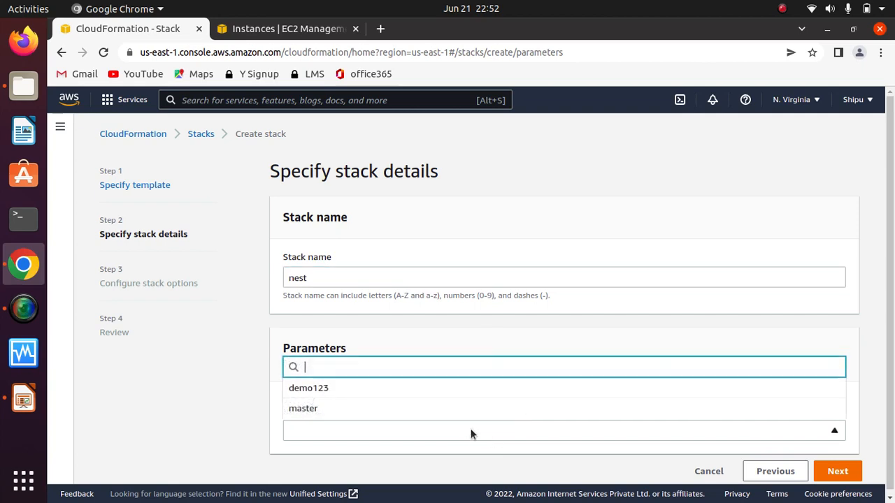
click(336, 409)
click(829, 476)
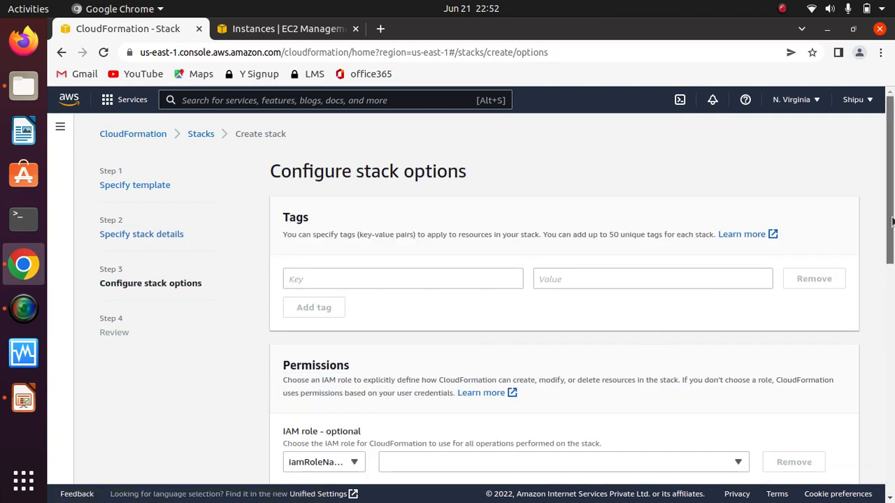
Step: Keep the provisioning failure behavior on Roll back all stack resources and continue to the review with default advanced options
scroll(892, 333, down, 5)
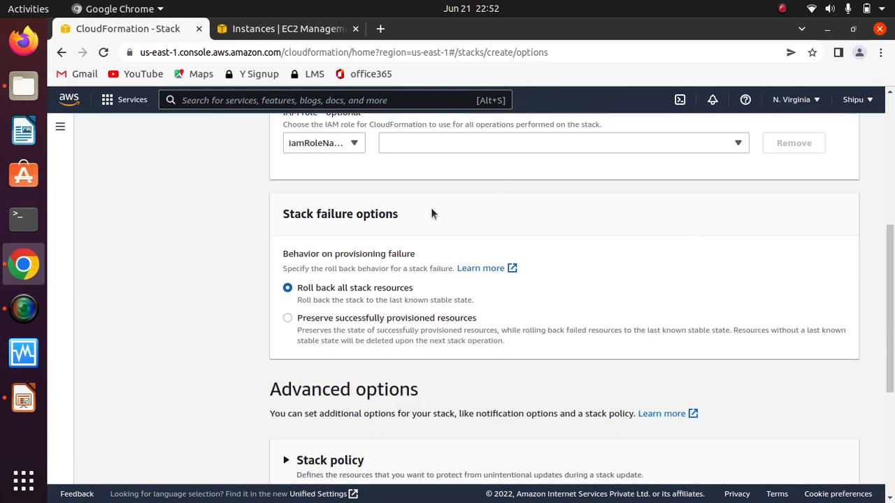
drag(398, 214, 282, 213)
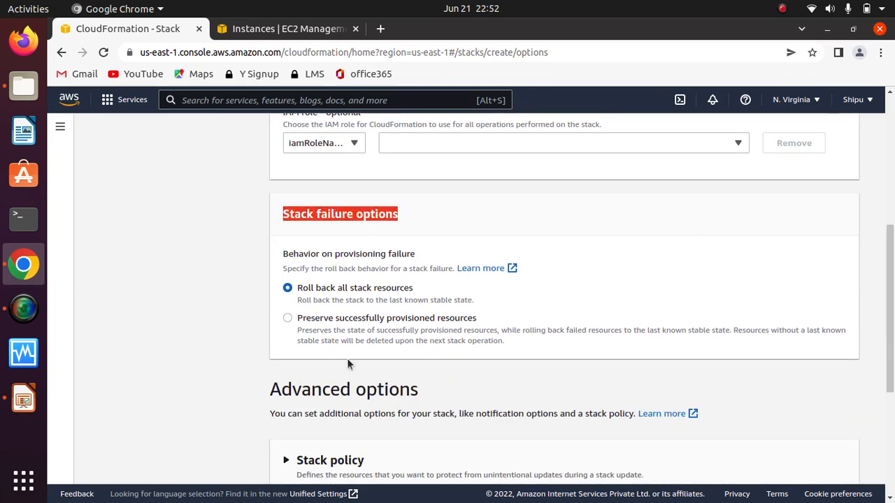
click(286, 319)
click(297, 288)
drag(892, 281, 892, 381)
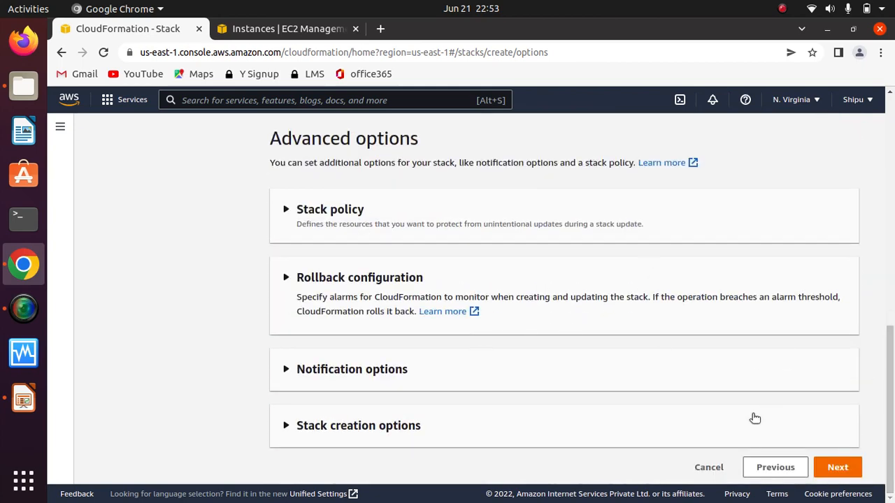
click(839, 467)
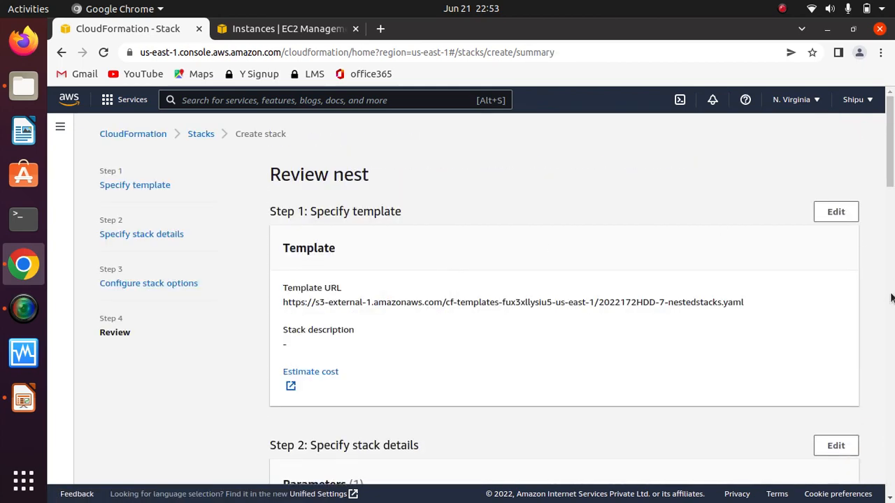
Step: Acknowledge both the custom-named IAM resources and CAPABILITY_AUTO_EXPAND capabilities, and create the stack
drag(892, 154, 891, 464)
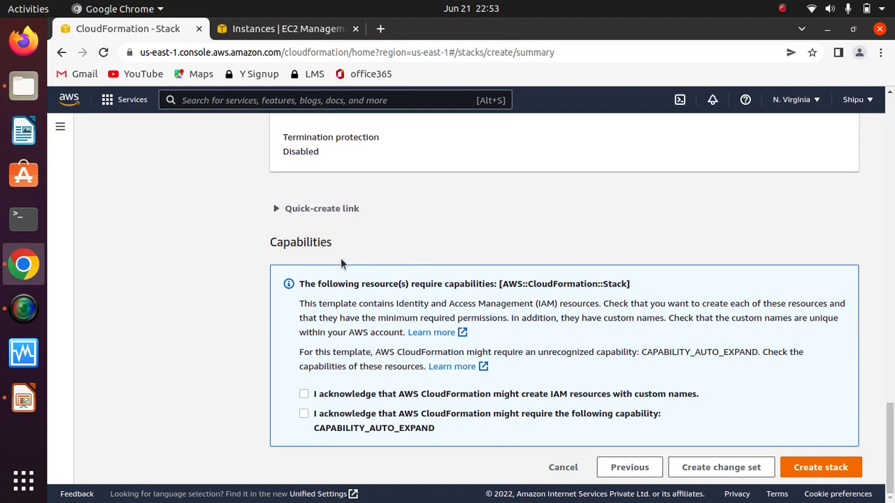
click(304, 393)
click(304, 414)
drag(682, 397, 638, 395)
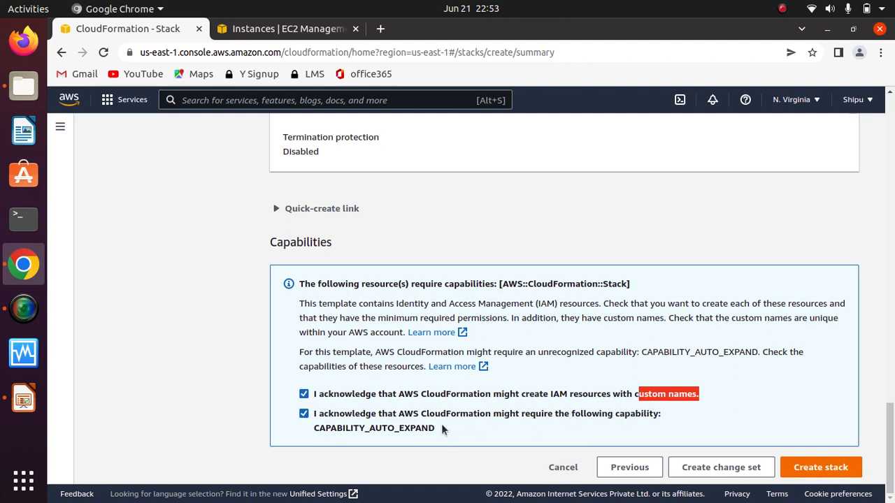
drag(442, 427, 320, 432)
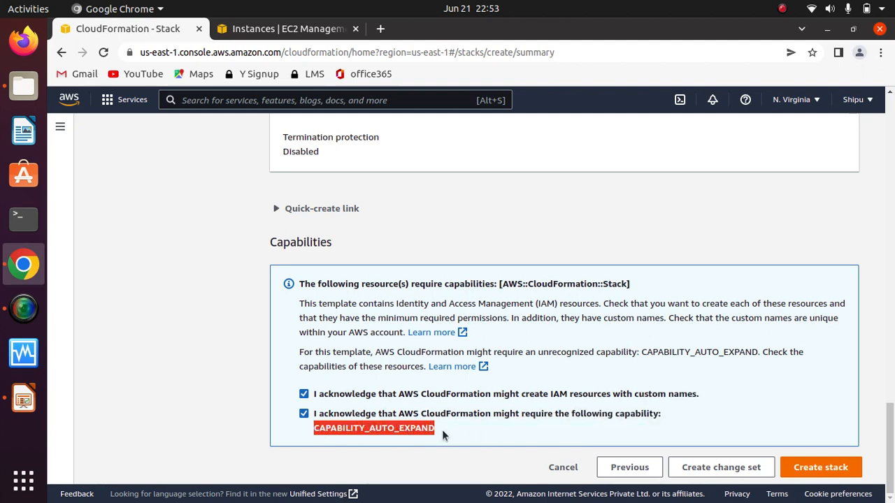
click(446, 428)
click(304, 414)
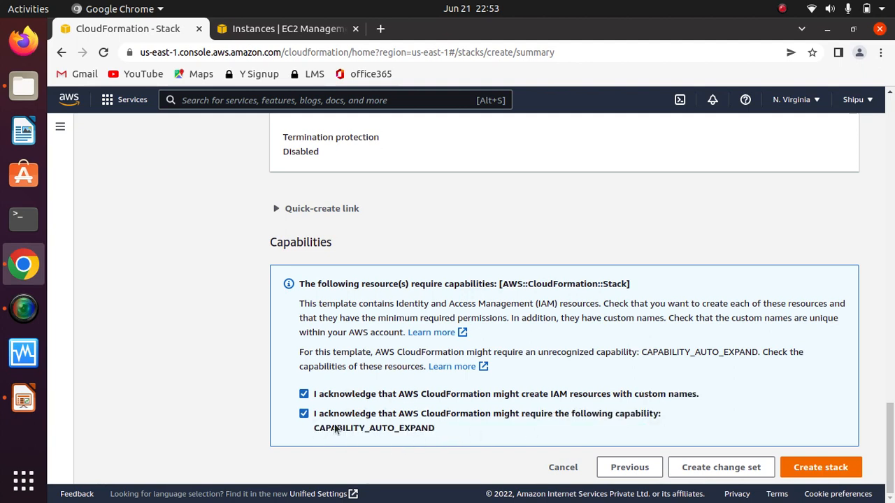
click(821, 467)
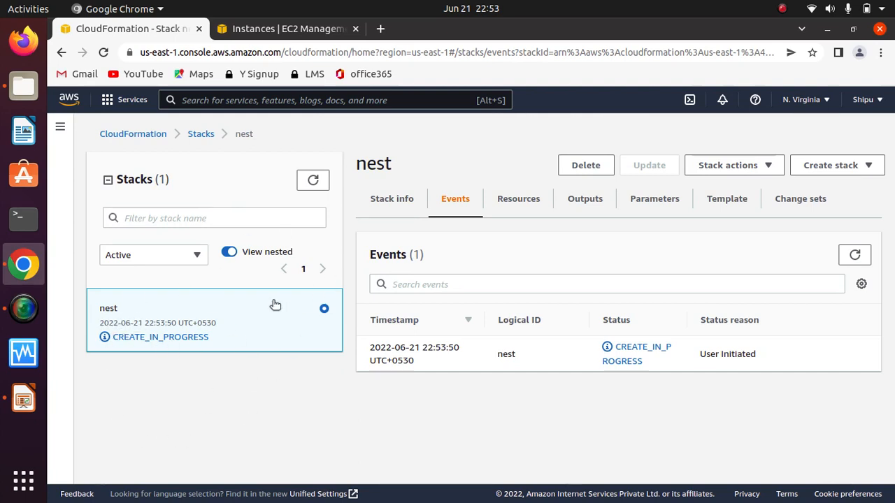
Step: Refresh the stack list and check the events of the nested stack and of its parent stack nest
click(311, 180)
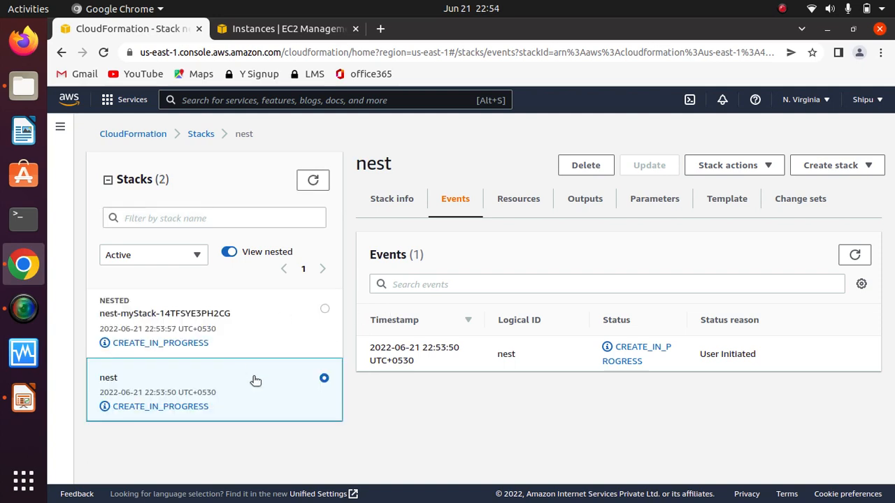
click(179, 314)
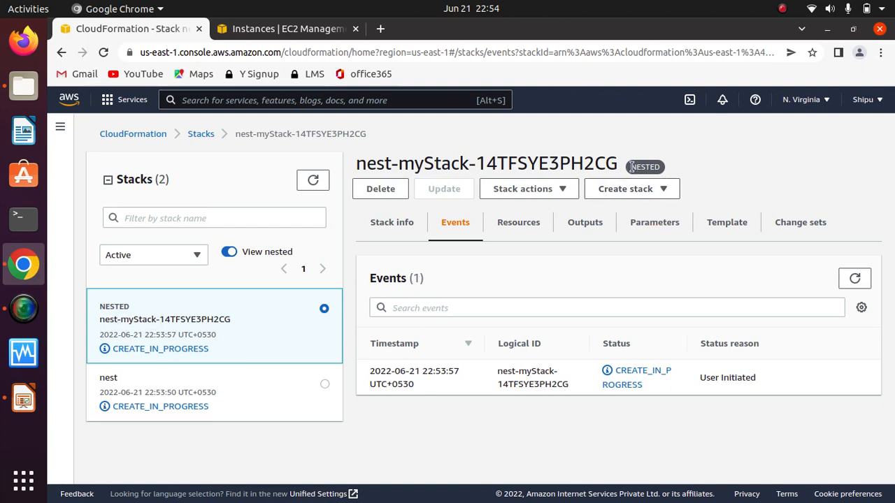
drag(630, 168, 669, 175)
right_click(668, 174)
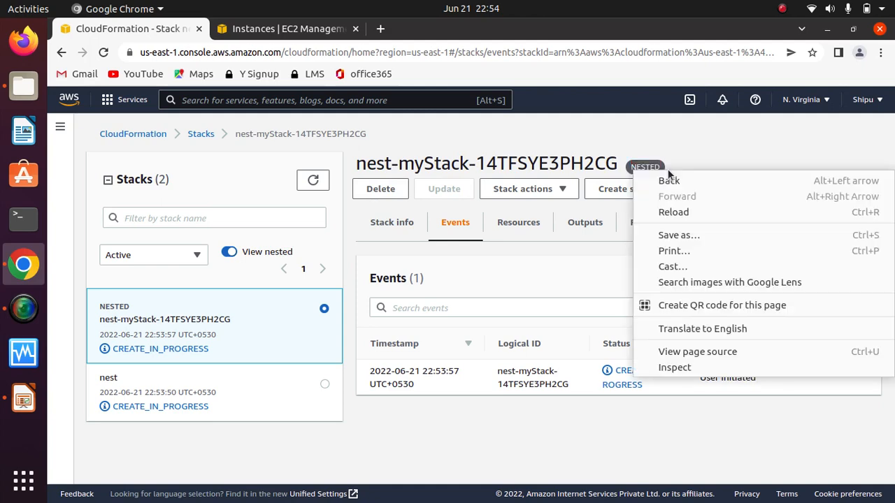
click(740, 143)
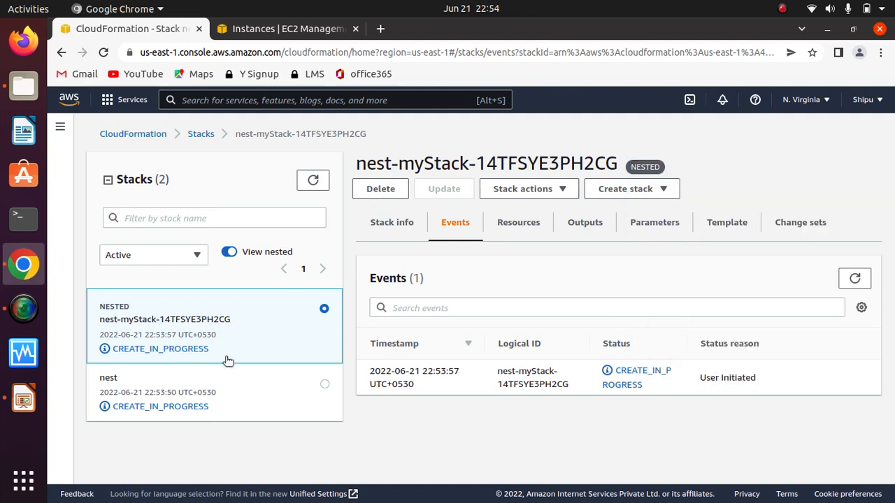
click(144, 393)
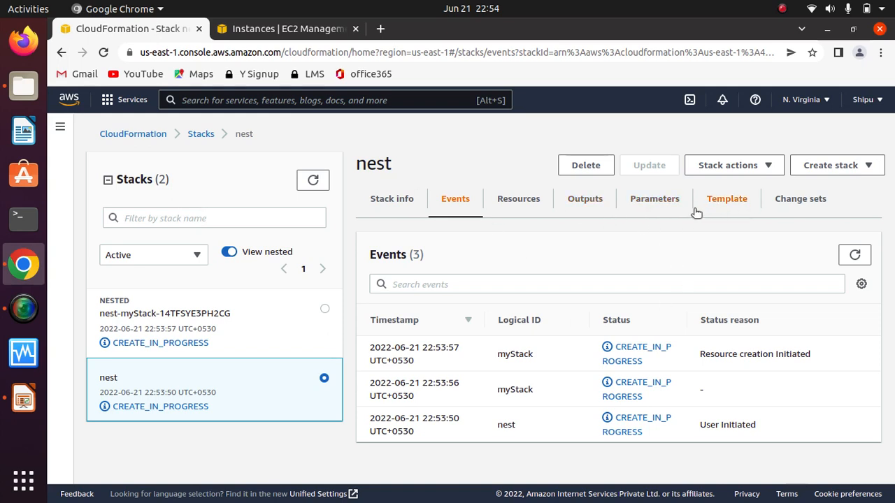
Step: Examine the nest stack's template, reading its SSHKey parameter and the whole myStack resource definition
click(730, 205)
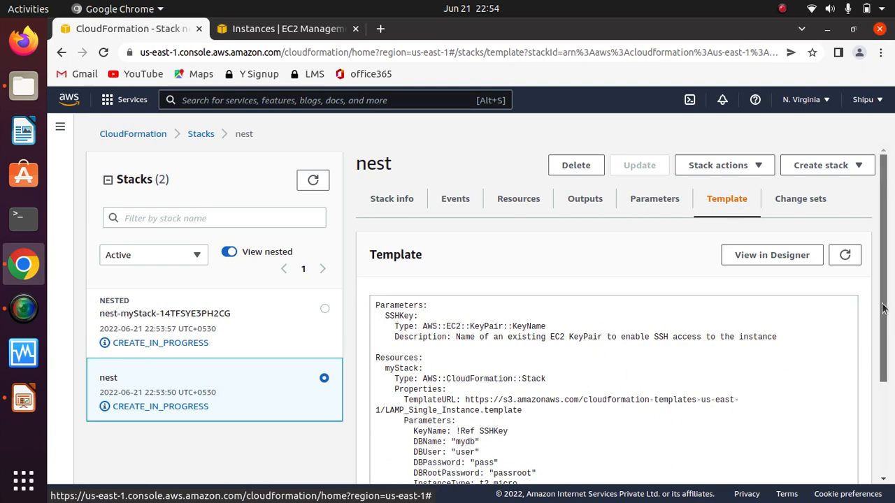
drag(881, 308, 881, 396)
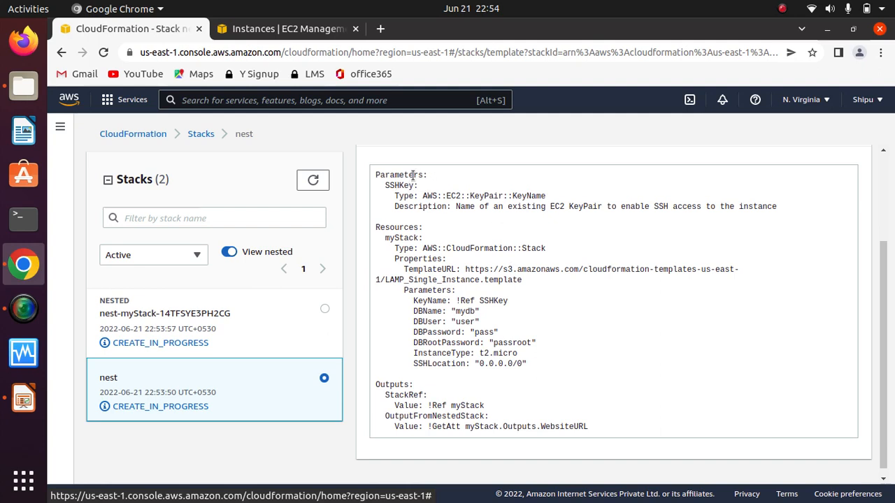
drag(384, 185, 554, 208)
click(614, 205)
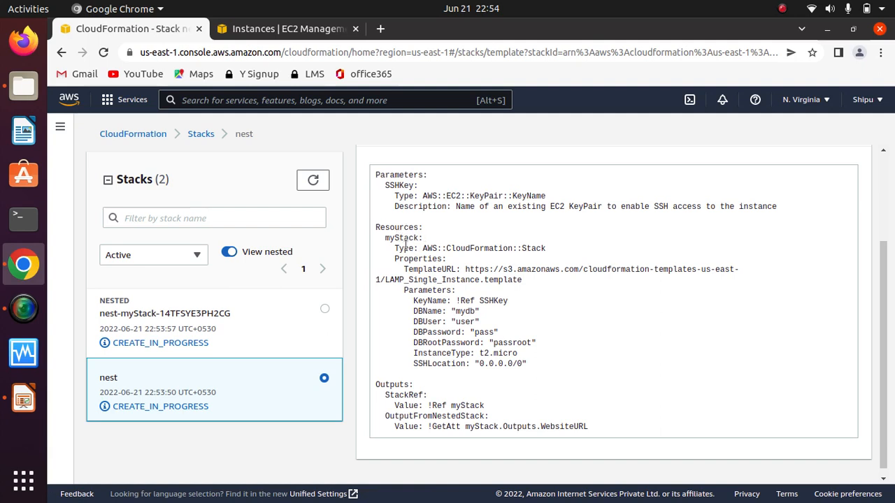
drag(423, 230, 388, 240)
click(432, 231)
click(447, 228)
click(446, 253)
drag(388, 238, 534, 371)
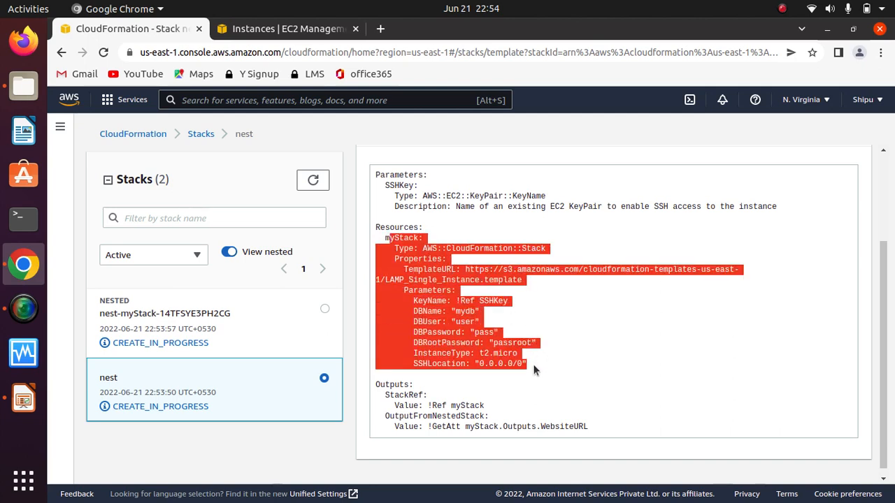
click(538, 290)
drag(383, 238, 544, 359)
click(591, 333)
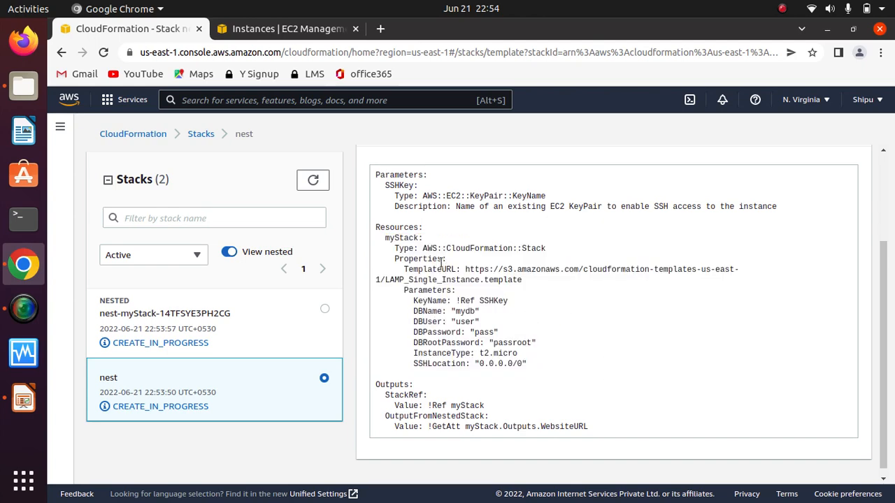
Step: Examine the myStack resource's type, its TemplateURL, and the KeyName, DBName and DBUser parameters passed to the nested stack
drag(392, 248, 557, 250)
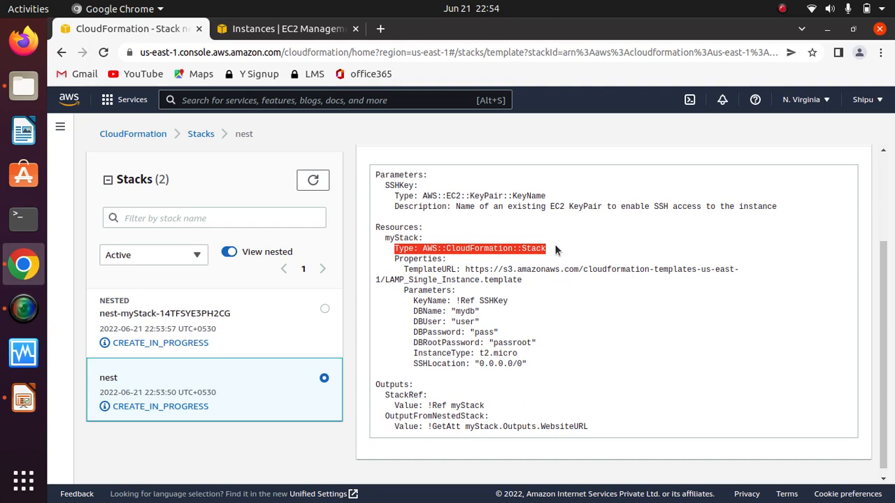
mouse_move(390, 258)
mouse_down()
mouse_move(535, 284)
mouse_move(400, 270)
mouse_up()
click(531, 282)
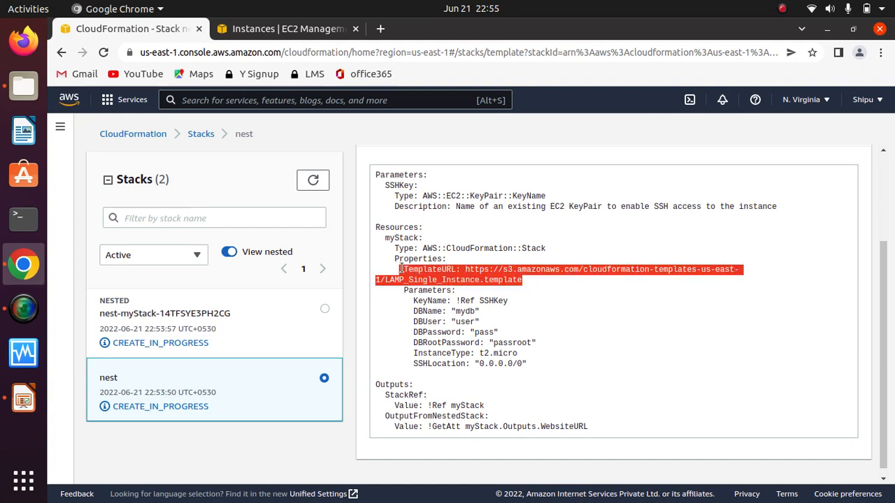
click(525, 277)
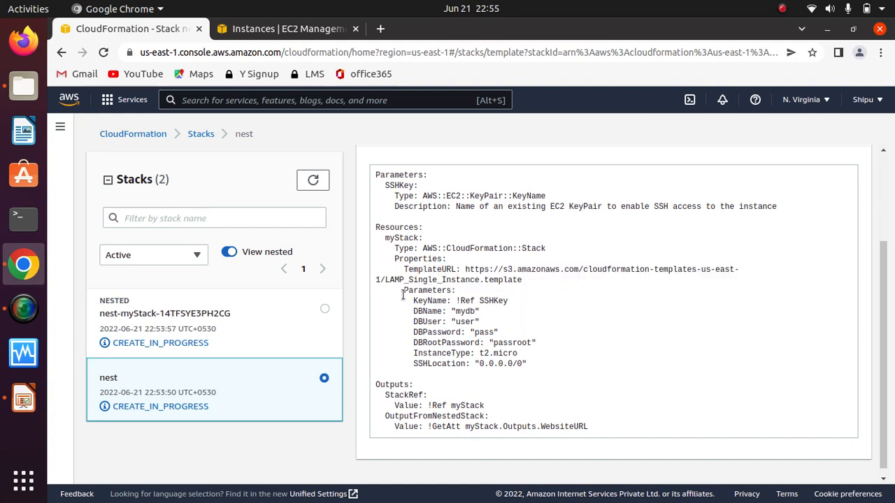
drag(403, 294, 516, 308)
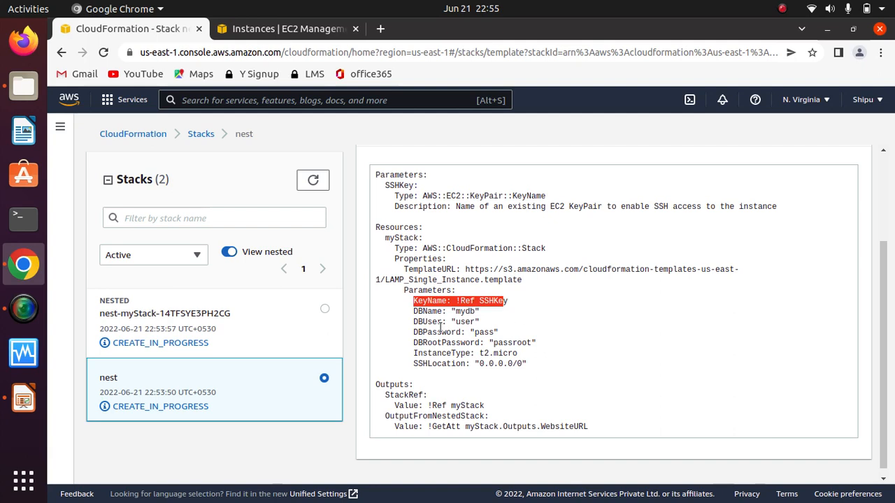
drag(413, 311, 481, 314)
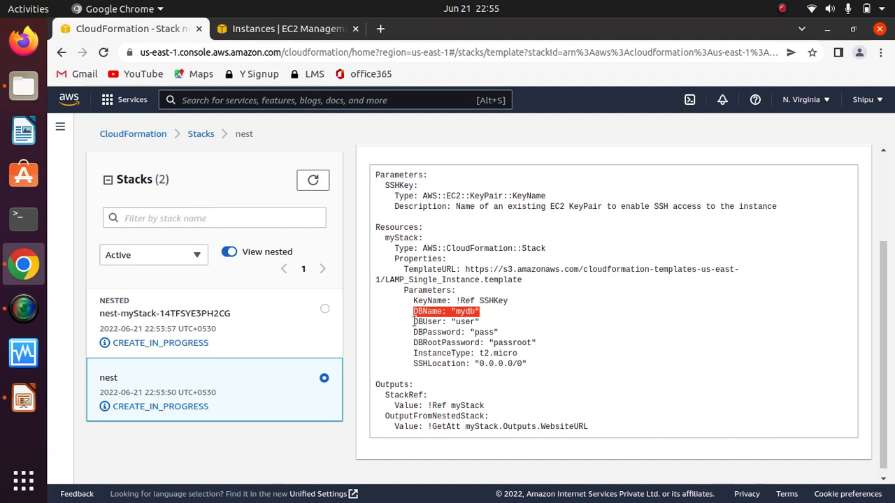
drag(414, 322, 482, 323)
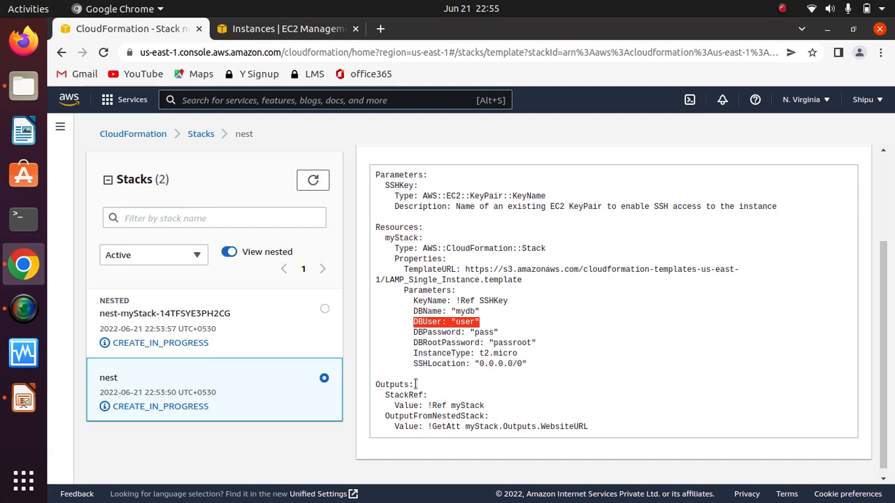
Step: Examine the Outputs section of nest's template: StackRef's reference to the myStack resource and OutputFromNestedStack's myStack.Outputs.WebsiteURL value
drag(416, 384, 381, 384)
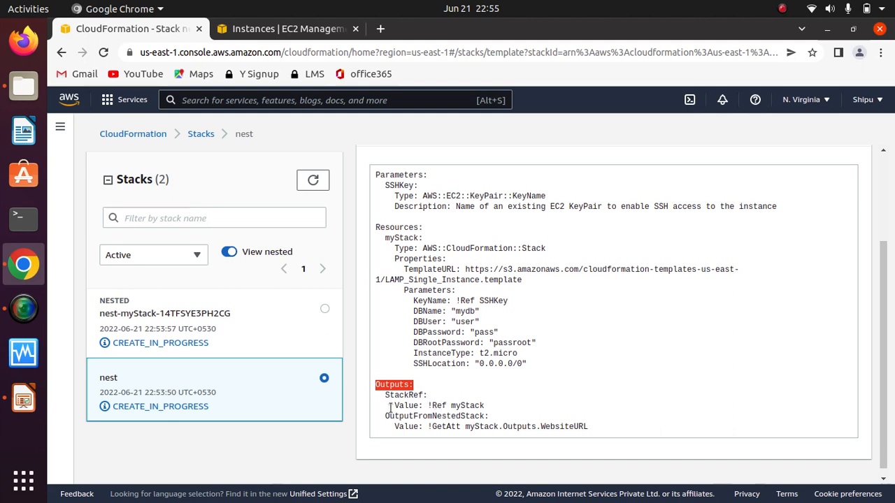
drag(397, 406, 495, 403)
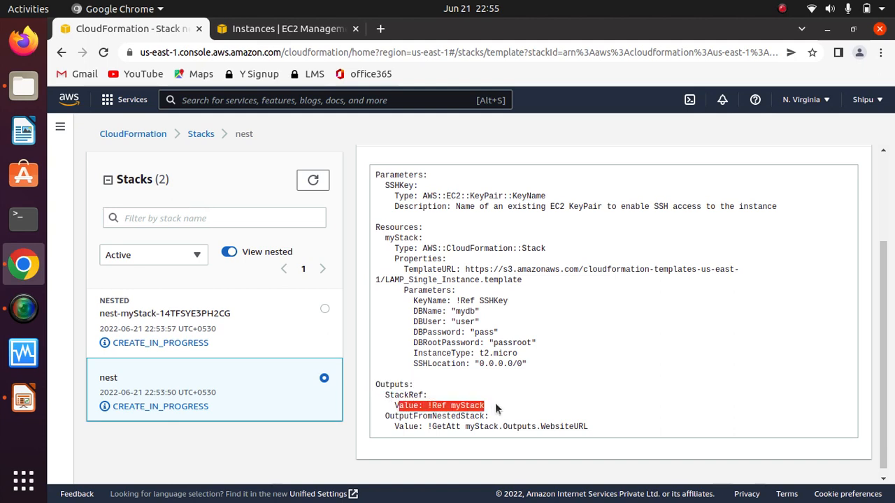
click(429, 414)
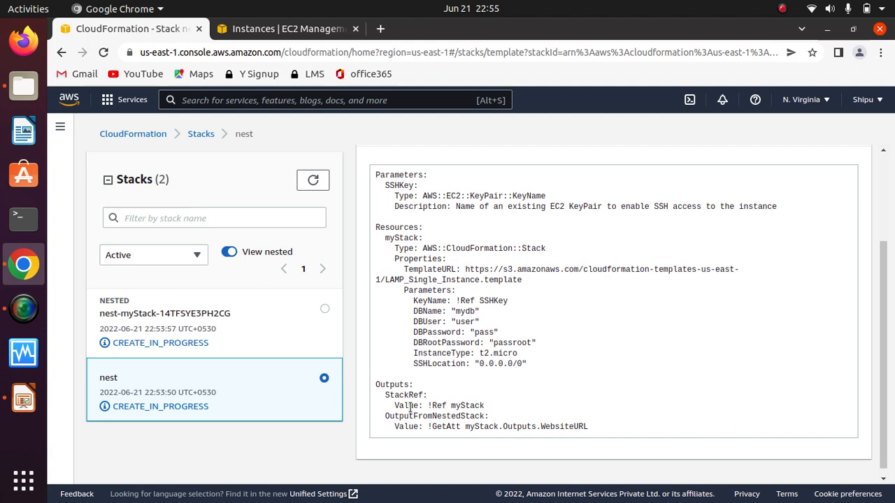
double_click(474, 406)
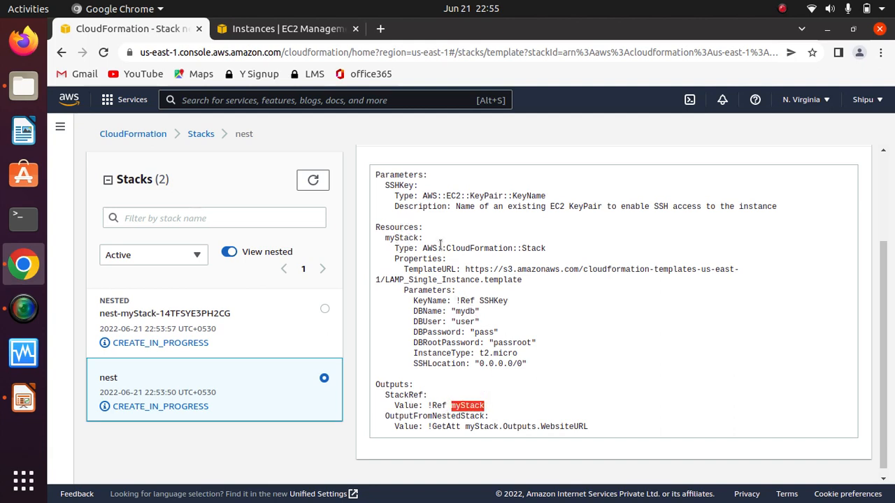
drag(423, 239, 384, 239)
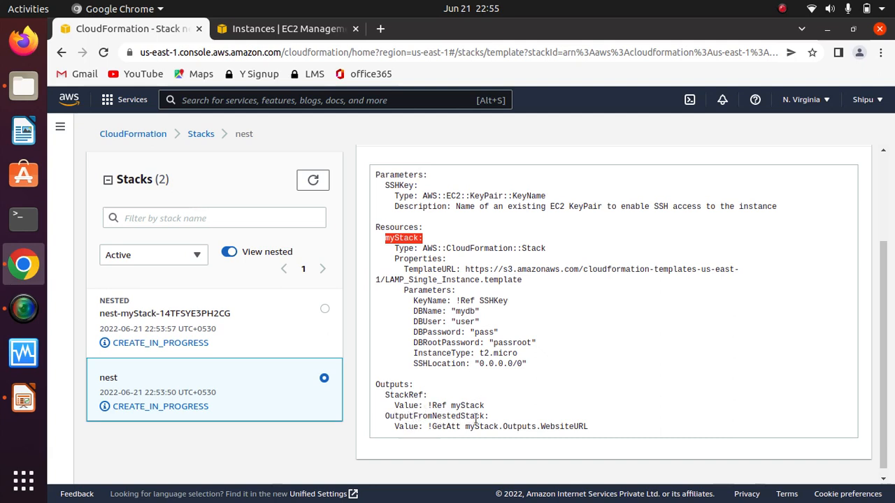
drag(461, 426, 586, 427)
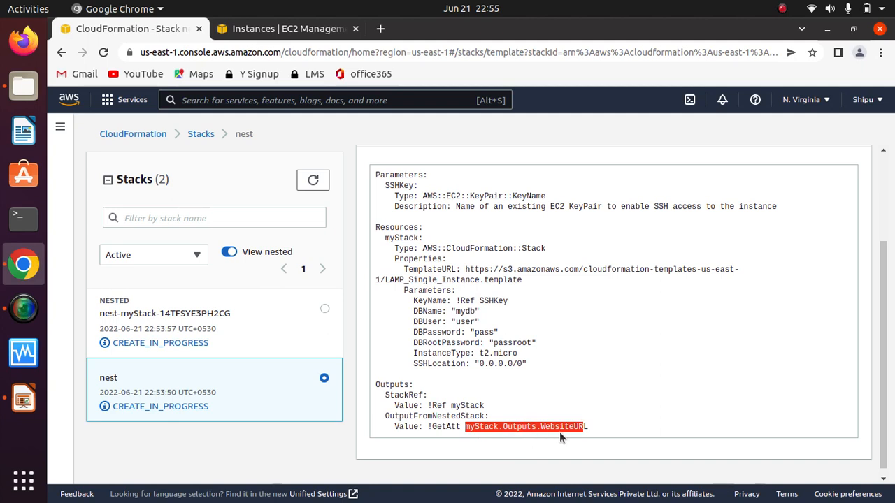
click(596, 421)
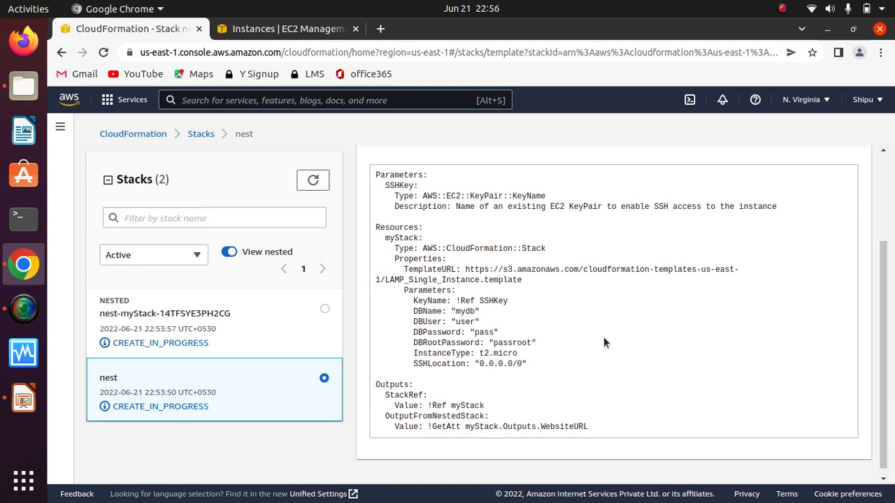
Step: Refresh the stack list to check the creation status of nest and its nested stack
click(313, 180)
click(314, 181)
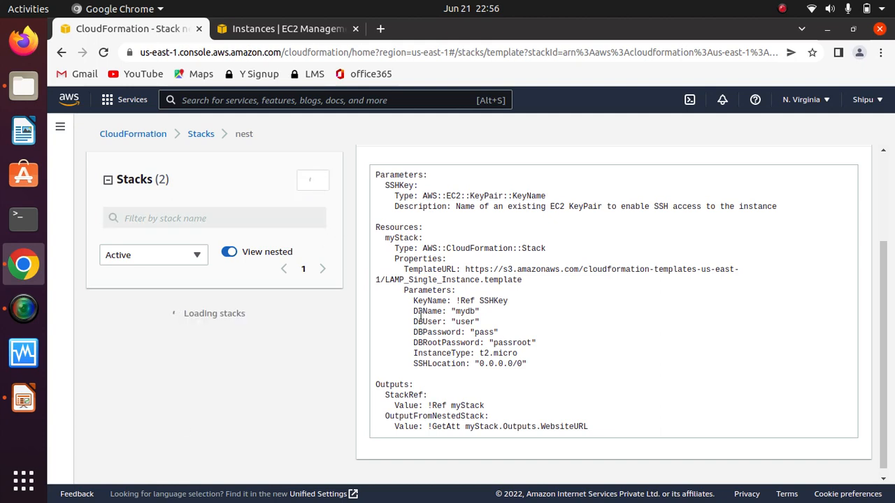
click(314, 181)
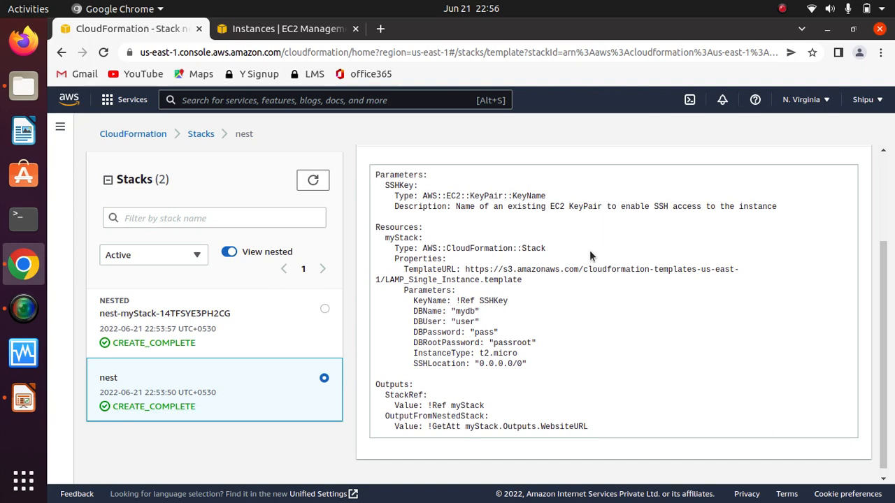
Step: Show the template of the nested myStack stack and look over its beginning
mouse_move(887, 326)
mouse_down()
mouse_move(887, 246)
mouse_move(888, 331)
mouse_up()
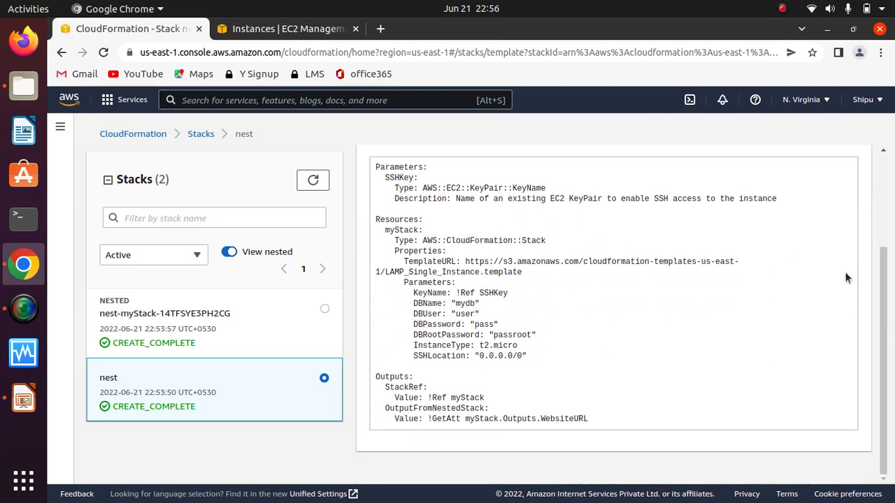
drag(889, 338, 878, 230)
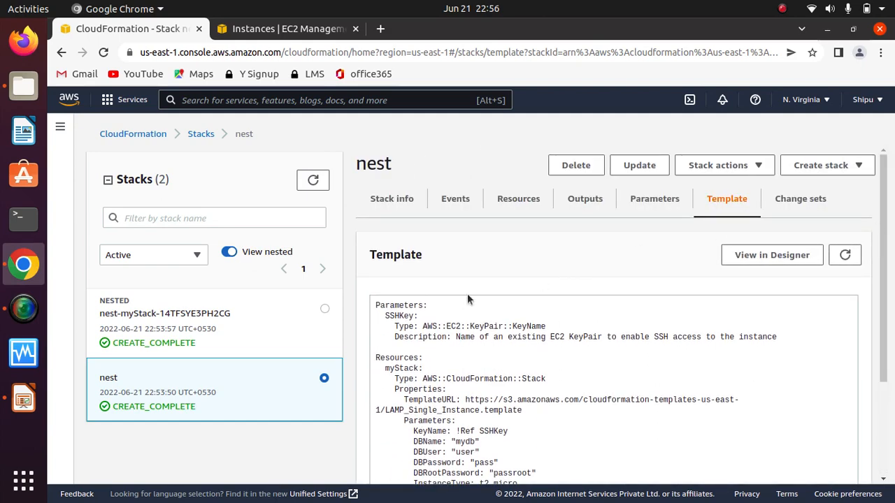
click(200, 335)
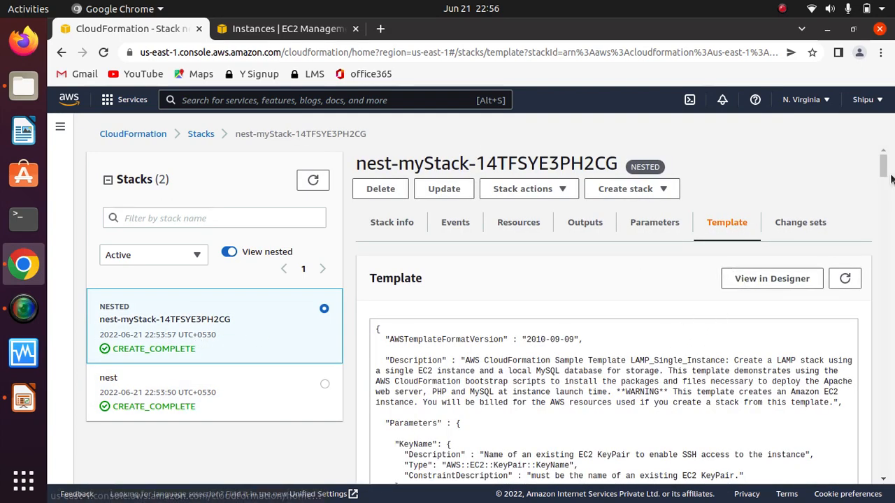
drag(884, 168, 887, 121)
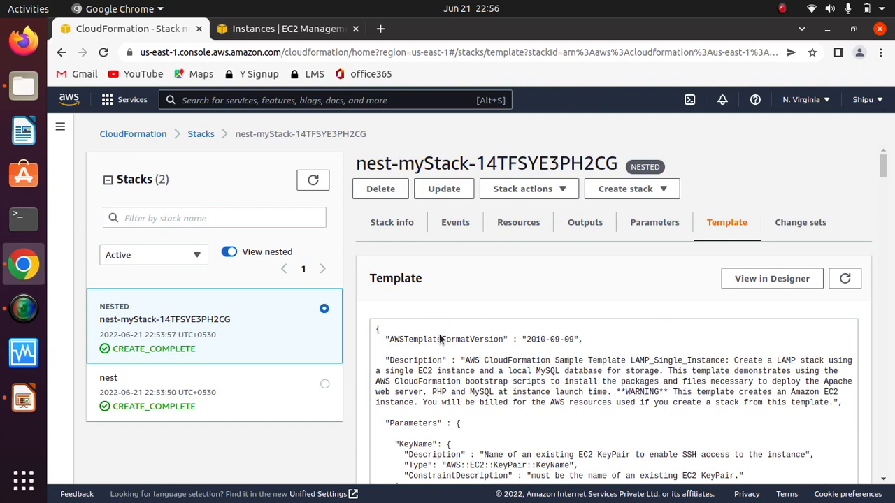
Step: Return to the parent stack nest's template and examine the myStack resource block and its TemplateURL
click(157, 396)
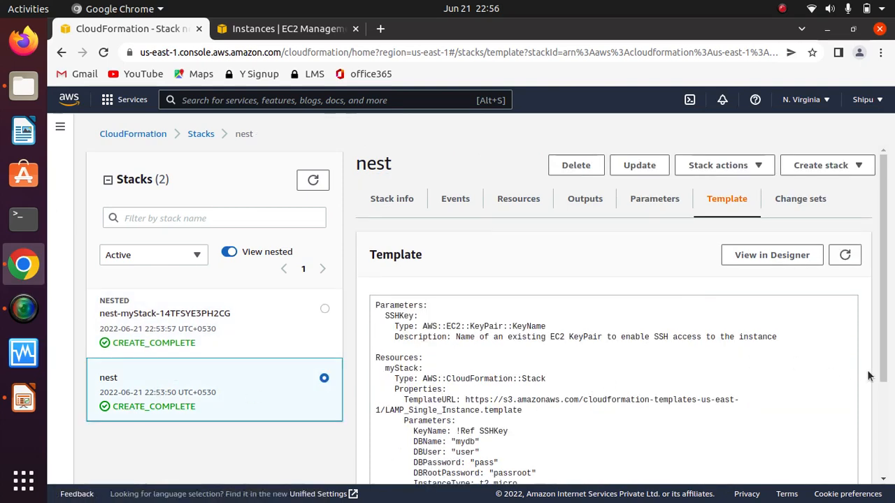
scroll(595, 328, down, 3)
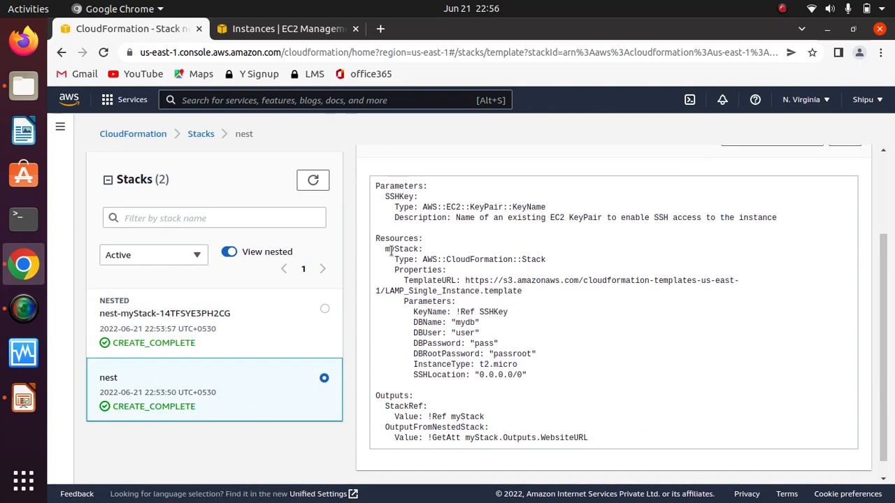
drag(387, 251, 551, 380)
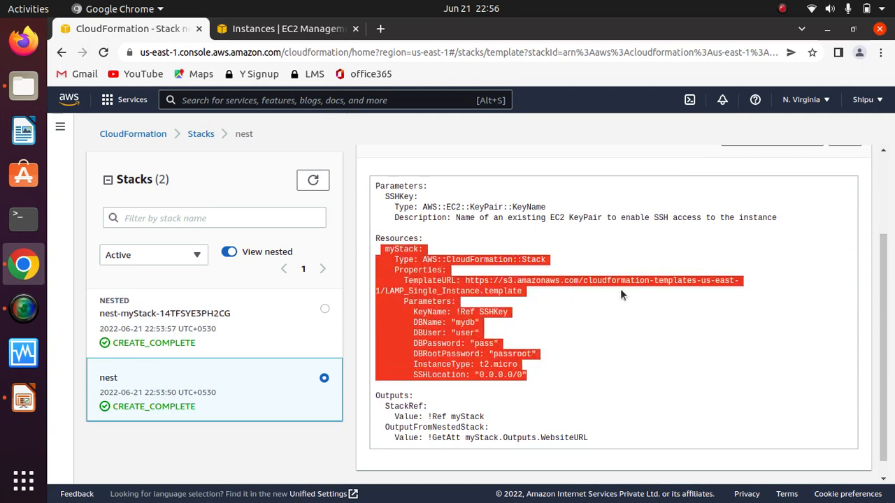
click(464, 281)
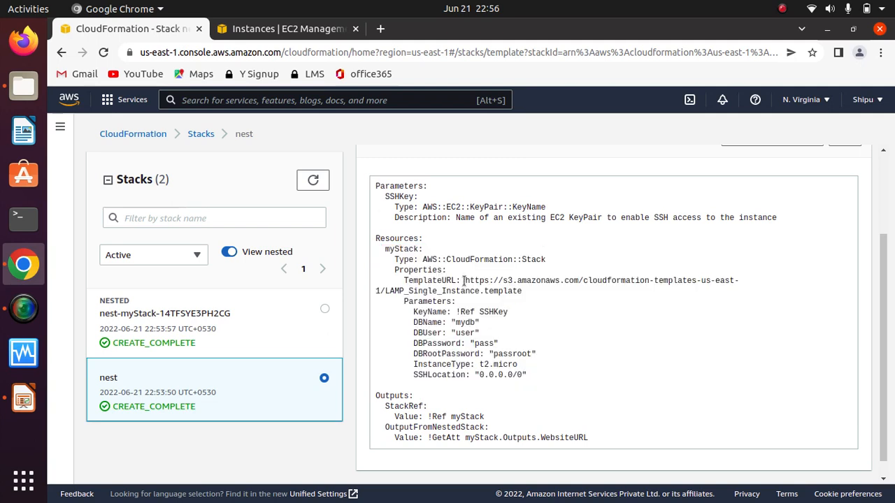
drag(464, 281, 533, 293)
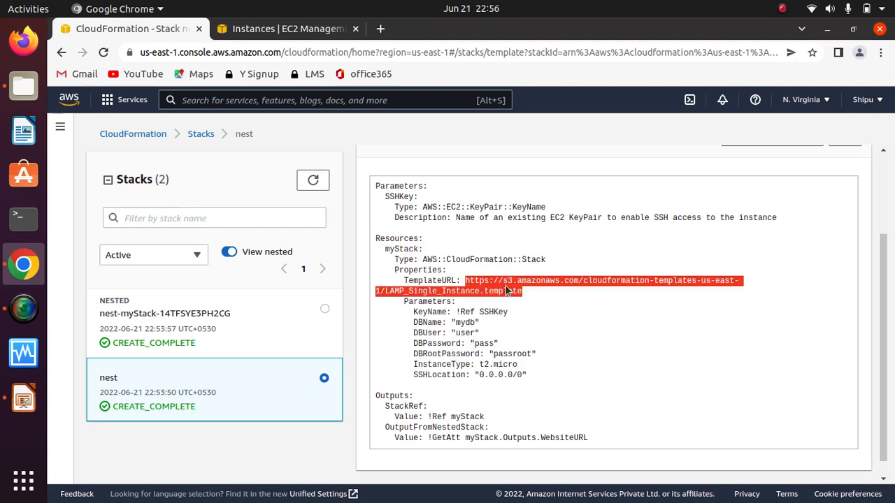
click(506, 289)
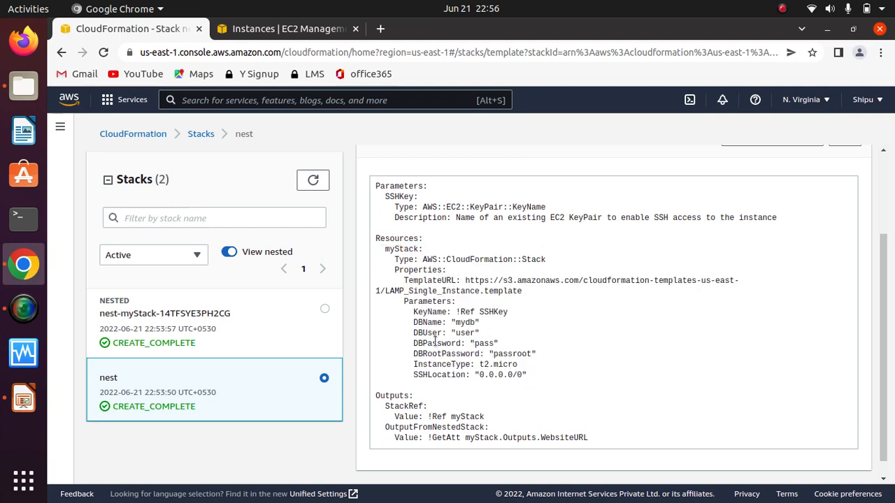
Step: Review the nest stack's info and events, and examine the myStack entry among its resources
scroll(618, 257, up, 3)
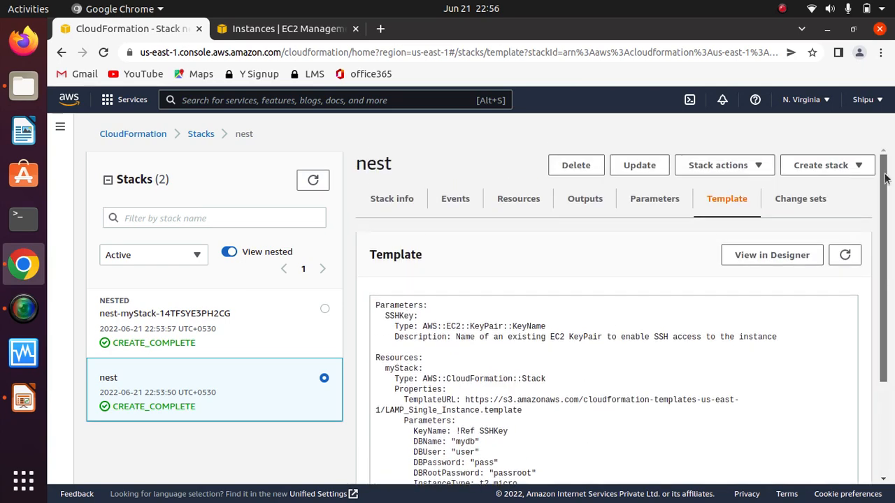
click(399, 202)
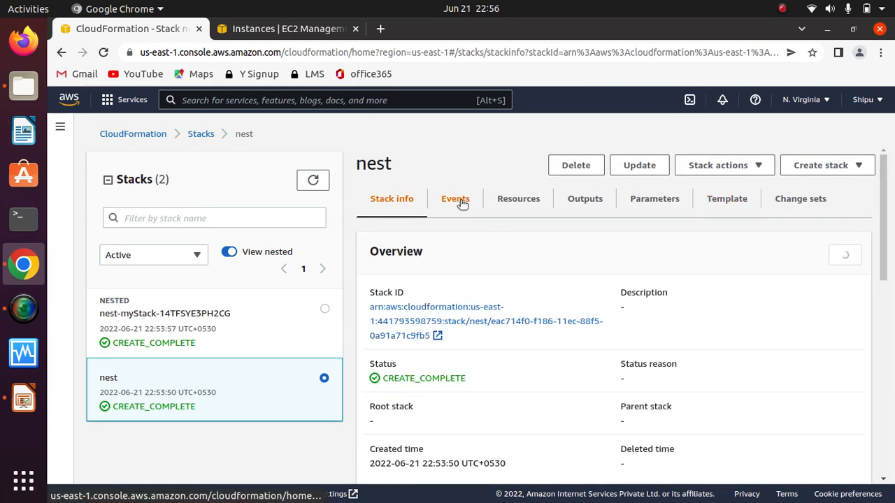
click(461, 200)
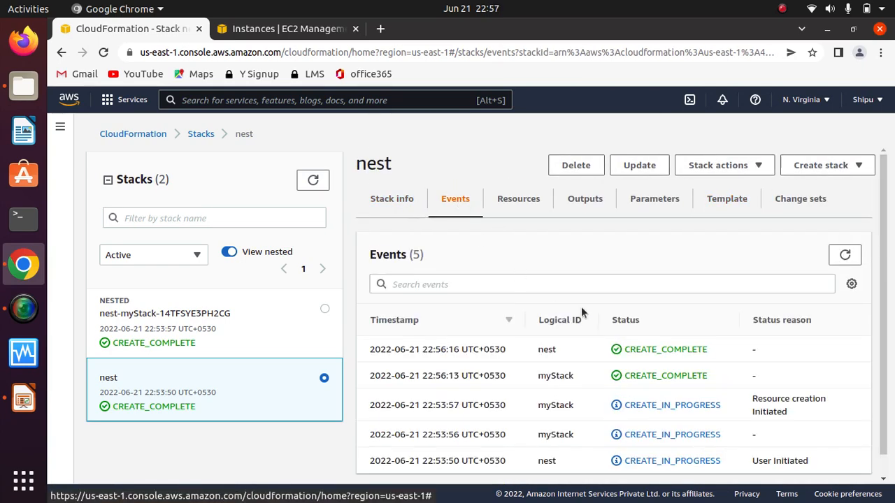
click(521, 199)
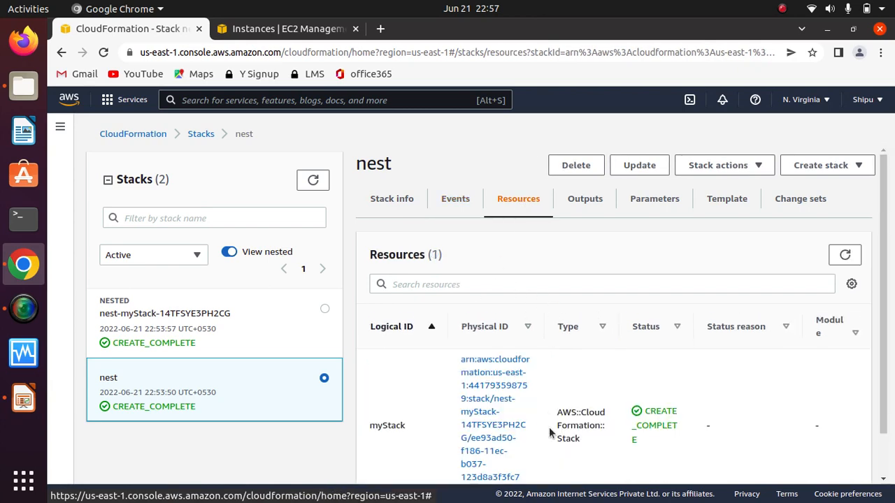
scroll(524, 391, down, 1)
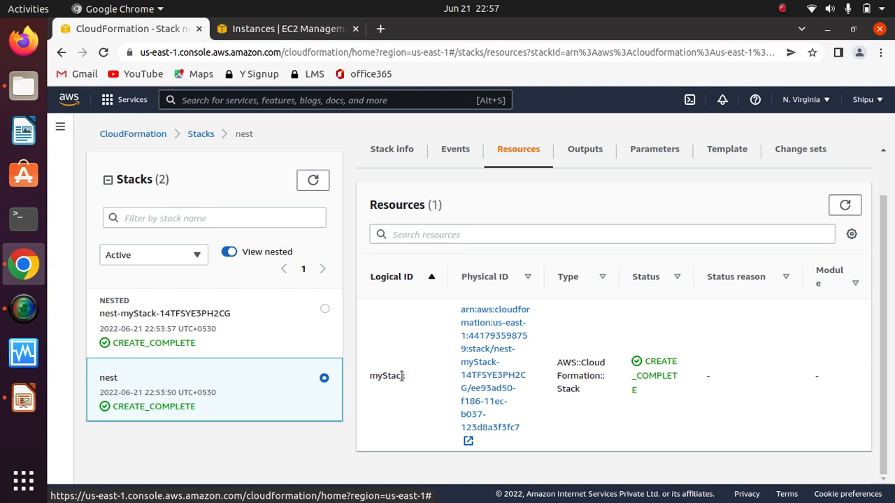
drag(407, 377, 374, 375)
click(395, 409)
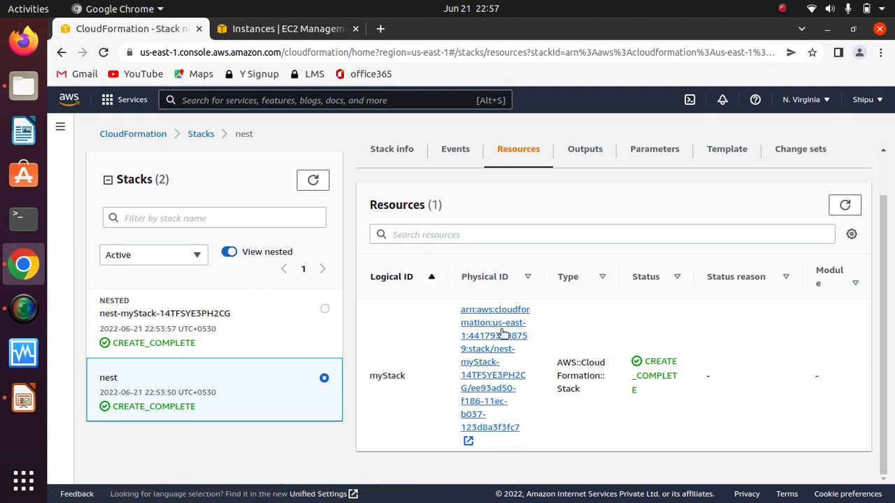
scroll(891, 331, up, 2)
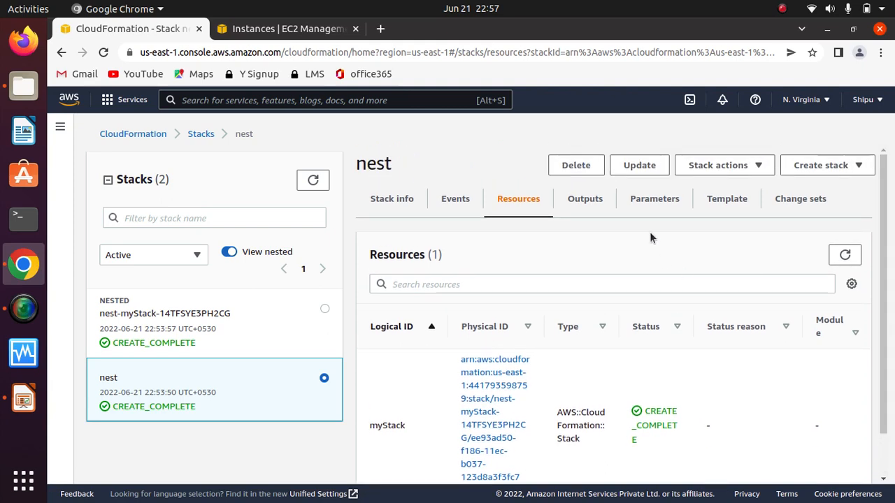
Step: Review the nest stack's outputs, parameters, template and change sets, and return to its events by way of the stack info
click(582, 203)
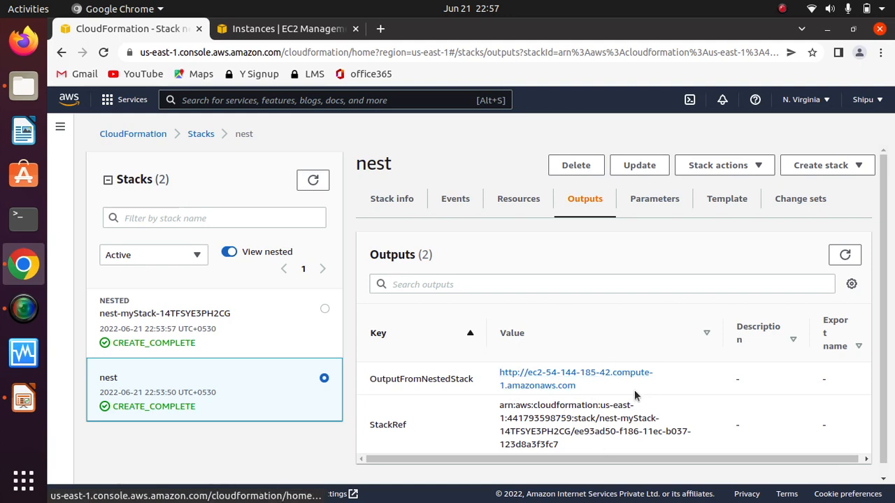
click(644, 208)
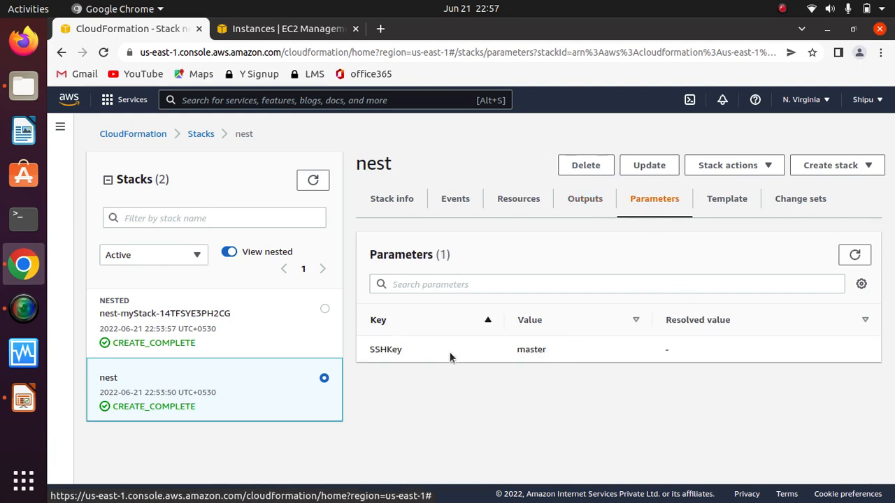
click(723, 209)
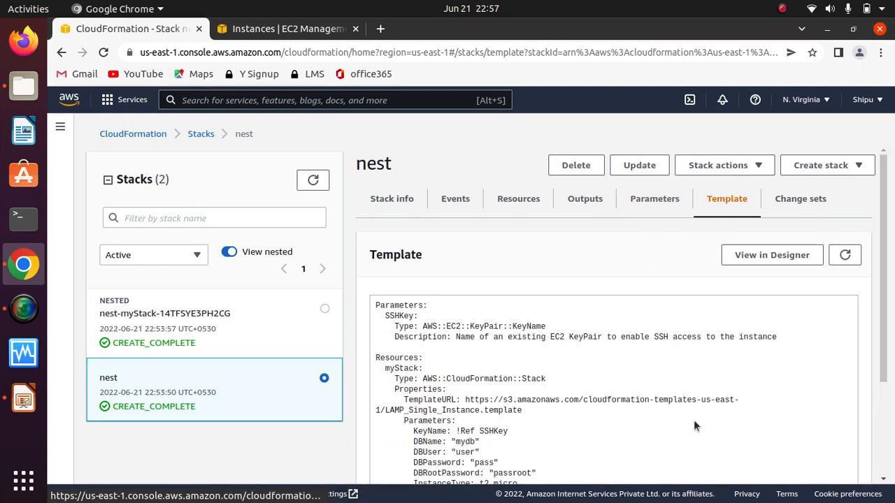
click(805, 201)
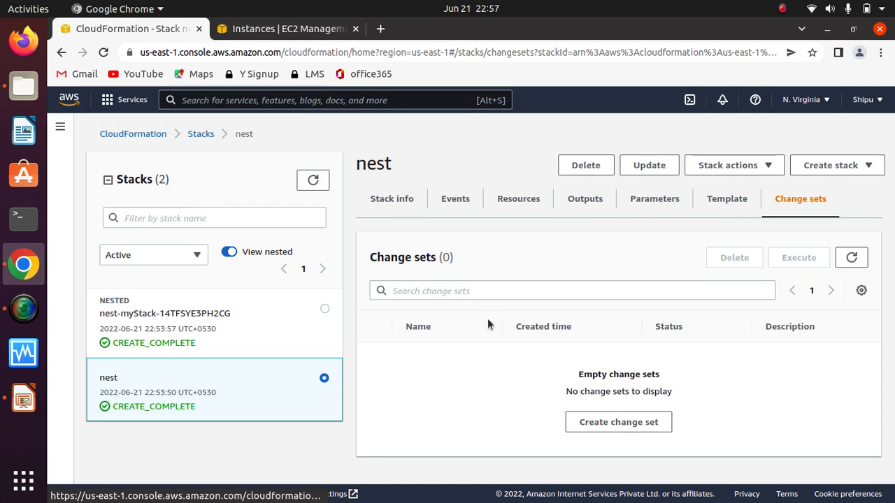
click(399, 204)
click(456, 203)
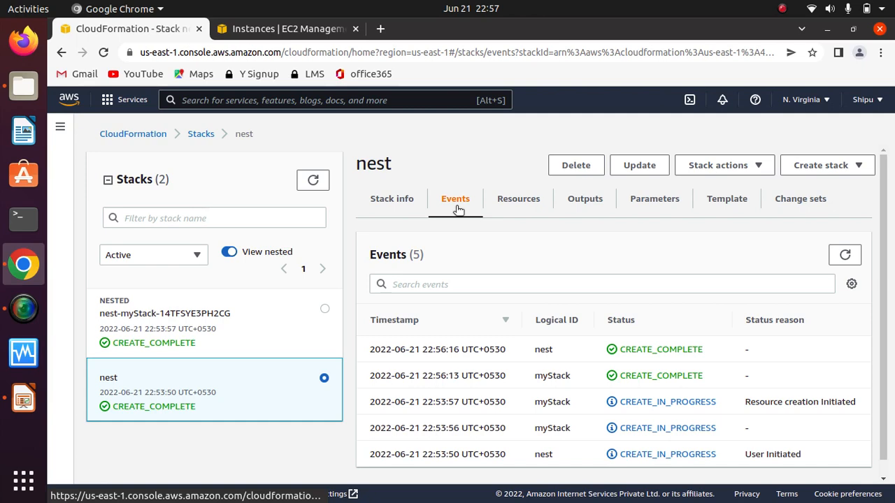
Step: Switch to the EC2 instances page, refresh the list, and copy the running t2.micro instance's public IPv4 address
click(260, 28)
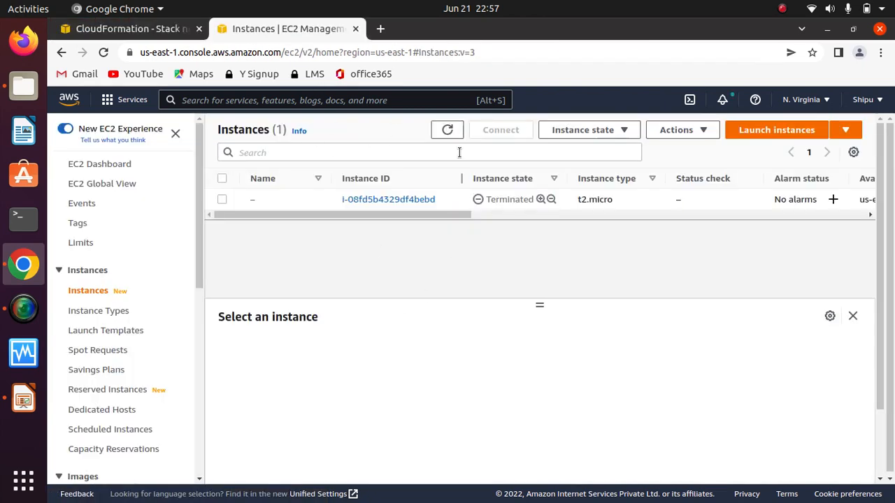
click(448, 130)
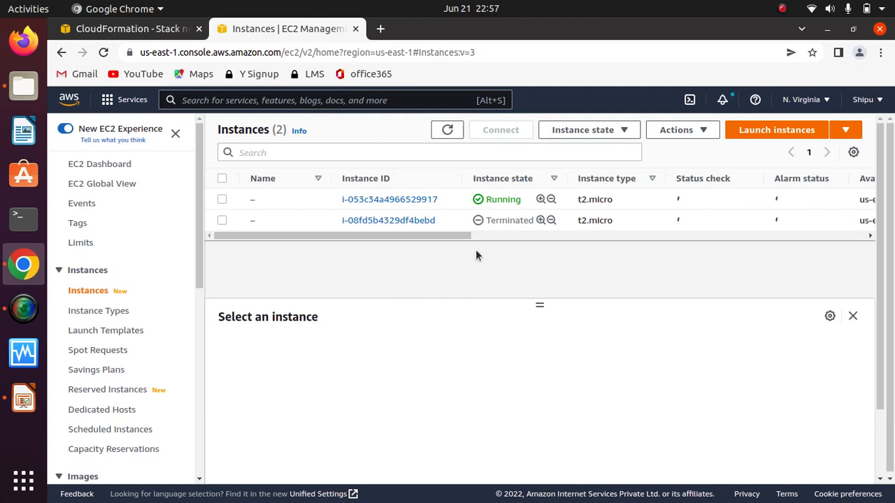
click(222, 199)
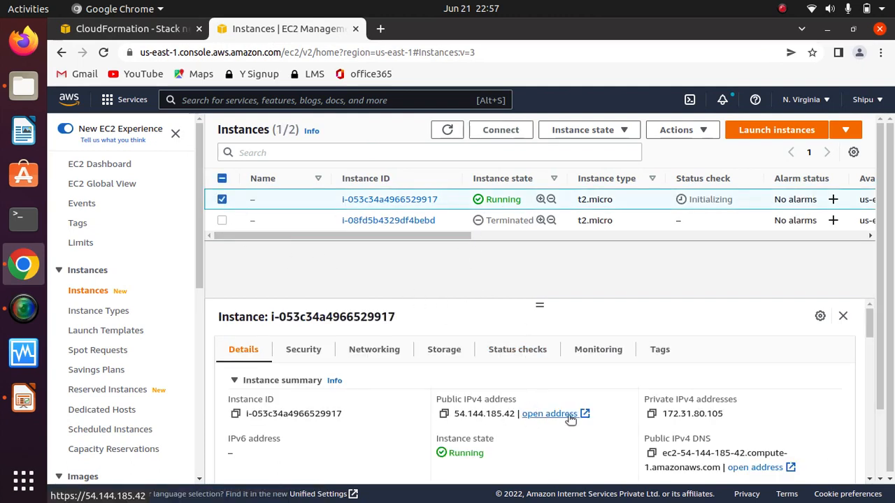
click(444, 415)
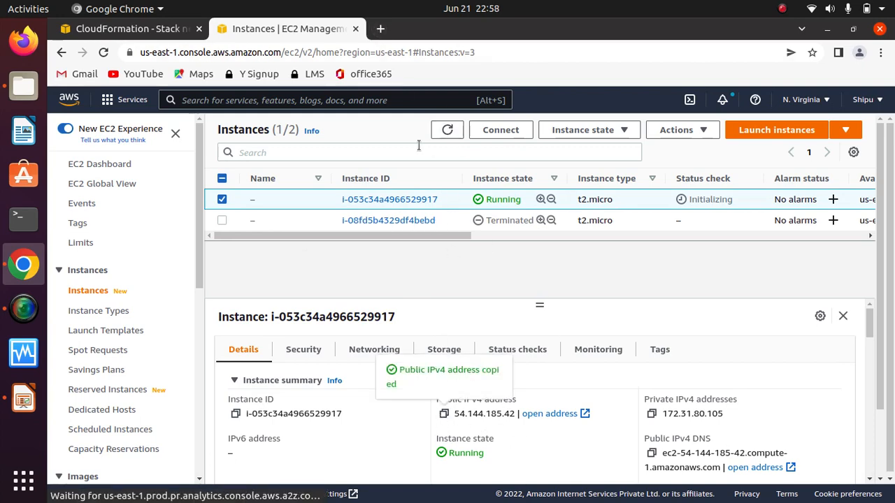
Step: Open the copied public IPv4 address in a new browser tab, examine the PHP sample page, and close that tab
click(381, 29)
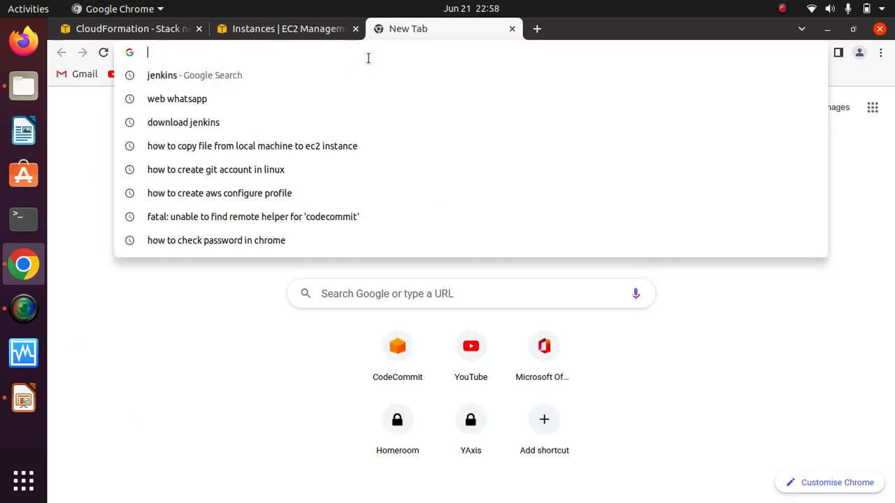
key(ctrl+v)
key(Return)
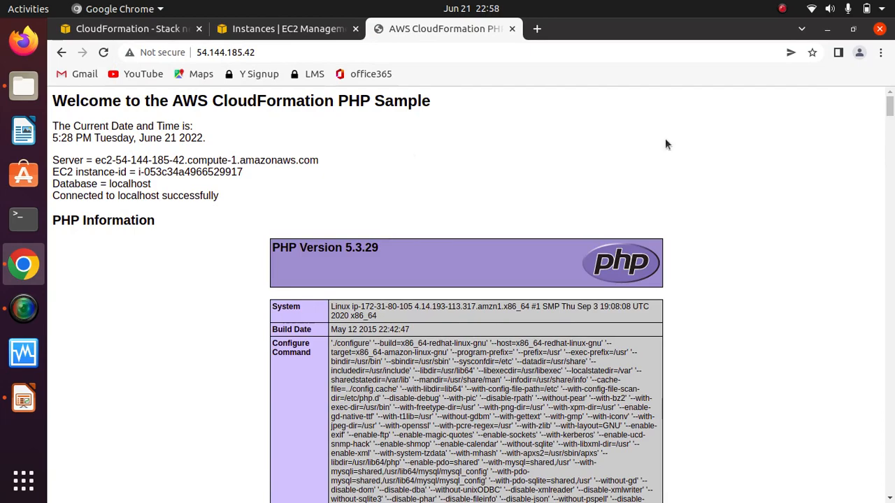
mouse_move(890, 105)
mouse_down()
mouse_move(890, 304)
mouse_move(892, 98)
mouse_up()
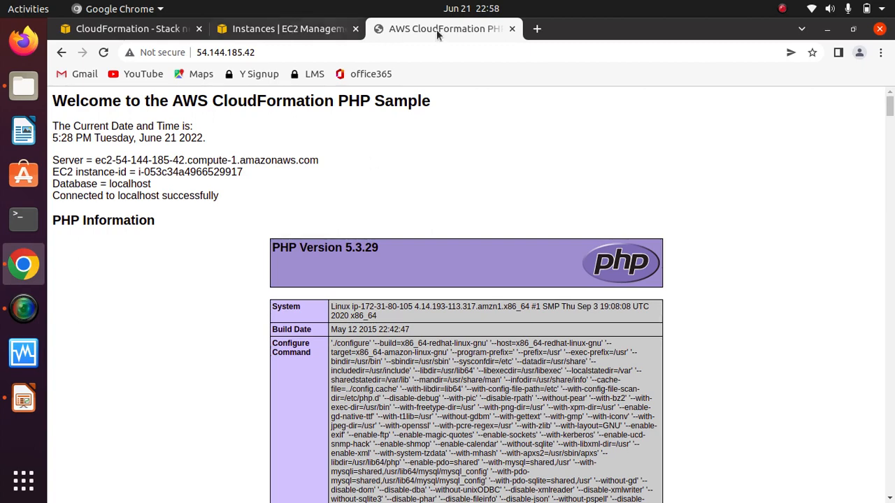
click(513, 29)
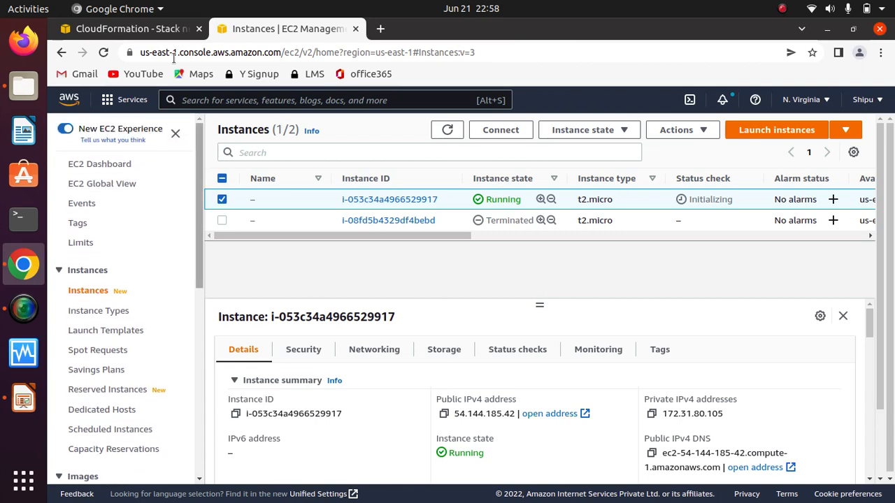
Step: Return to the CloudFormation stacks list and enable termination protection for the parent stack nest, dismissing the notification
click(128, 29)
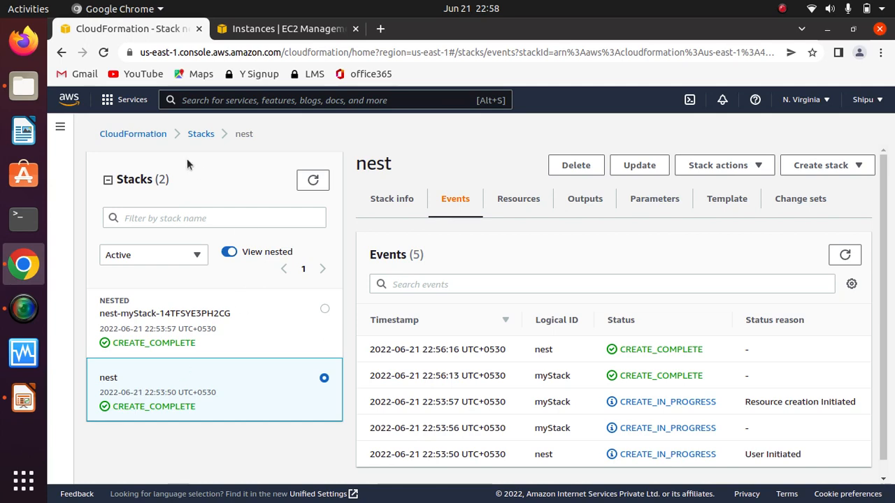
click(200, 133)
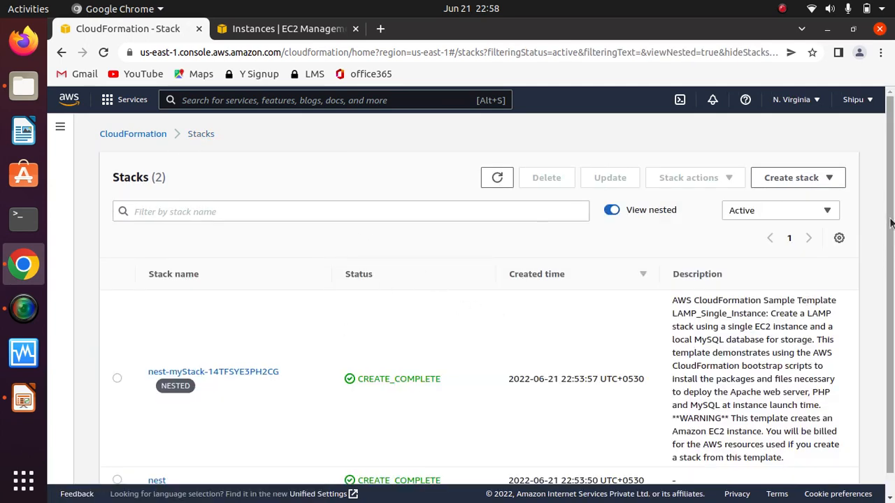
scroll(891, 223, down, 2)
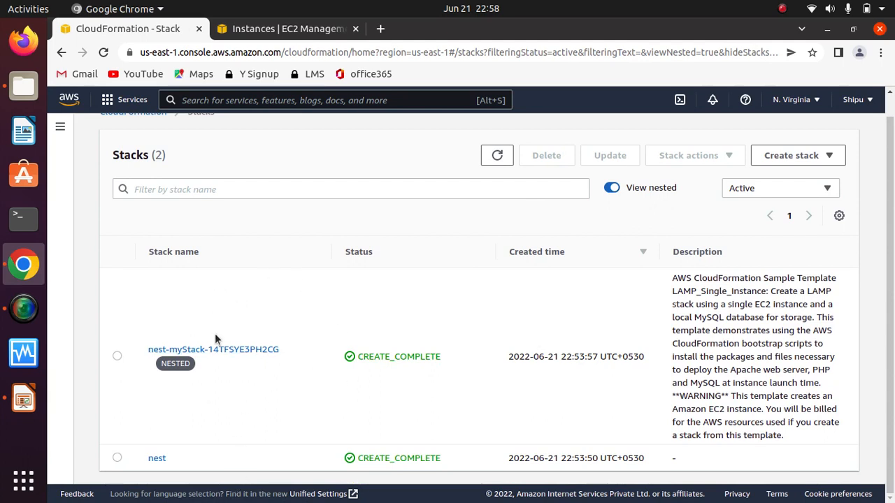
click(117, 460)
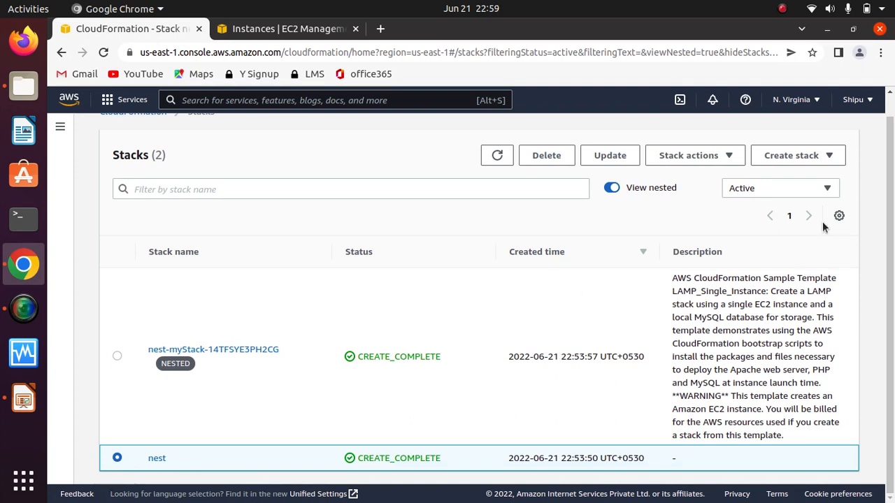
click(729, 154)
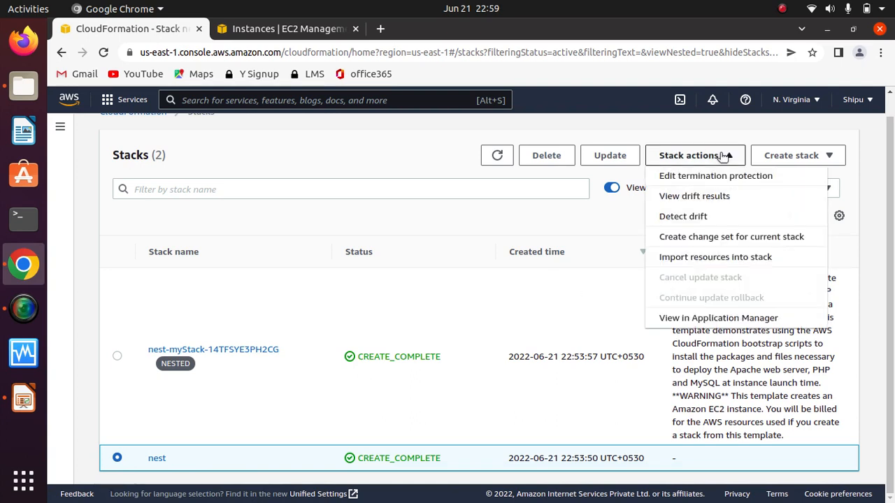
click(756, 176)
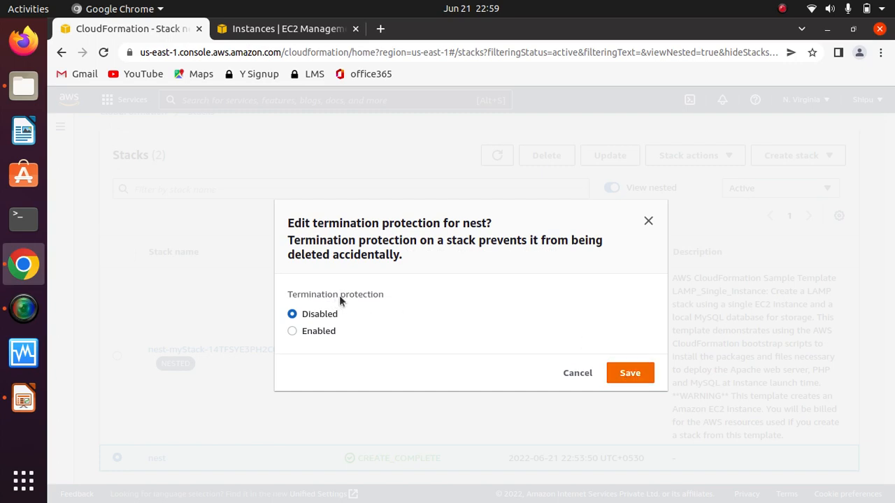
click(294, 333)
click(633, 371)
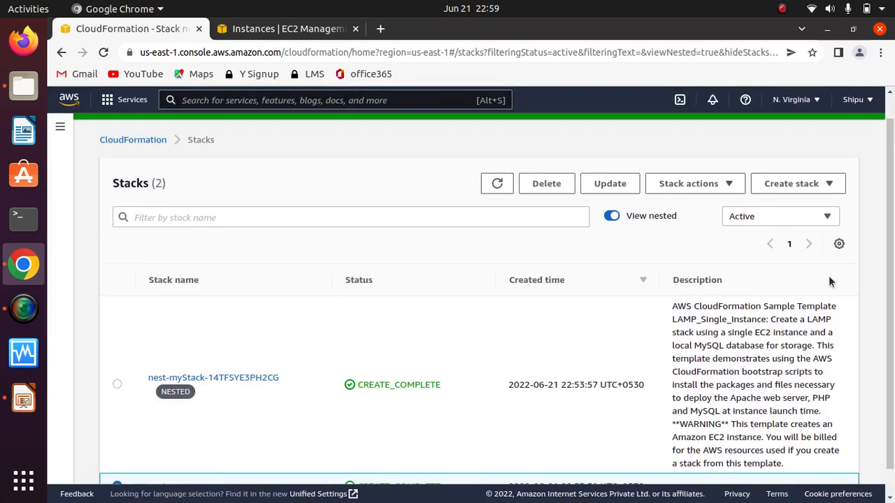
drag(890, 220, 891, 259)
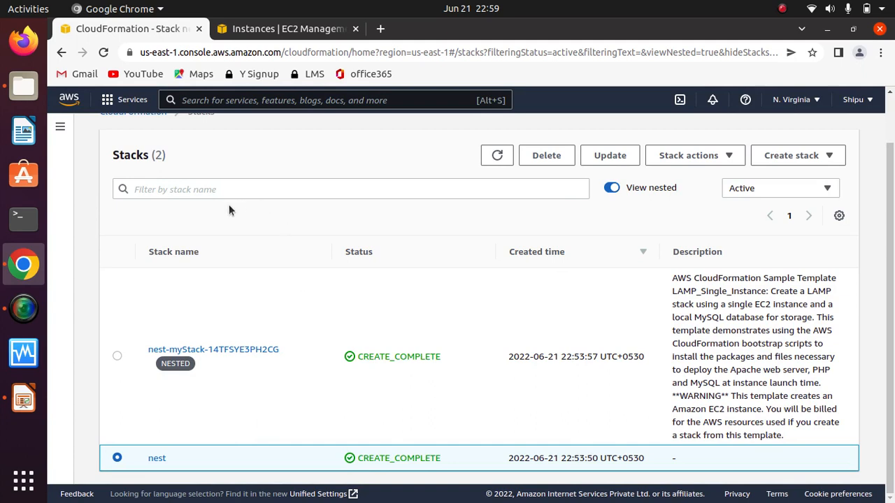
drag(890, 225, 886, 141)
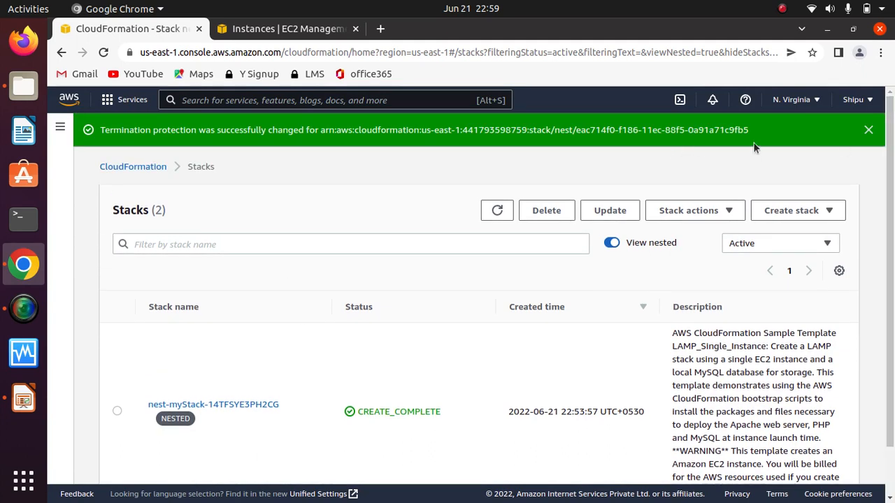
click(868, 130)
Step: Reload the stacks page and try to delete the nest stack while its termination protection is enabled
click(103, 51)
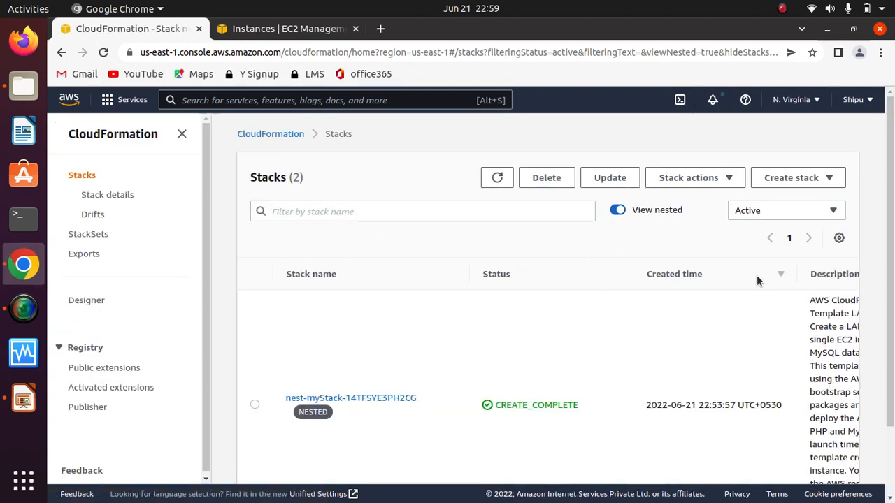
scroll(892, 252, down, 2)
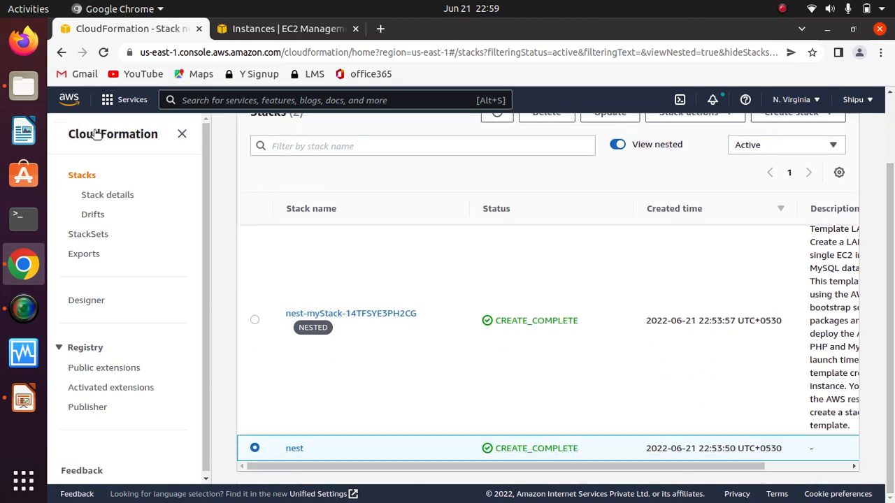
click(182, 134)
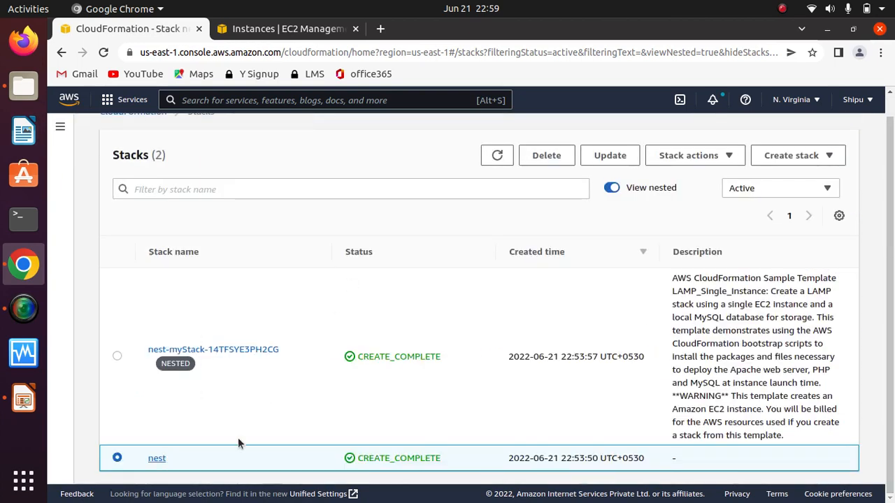
click(546, 155)
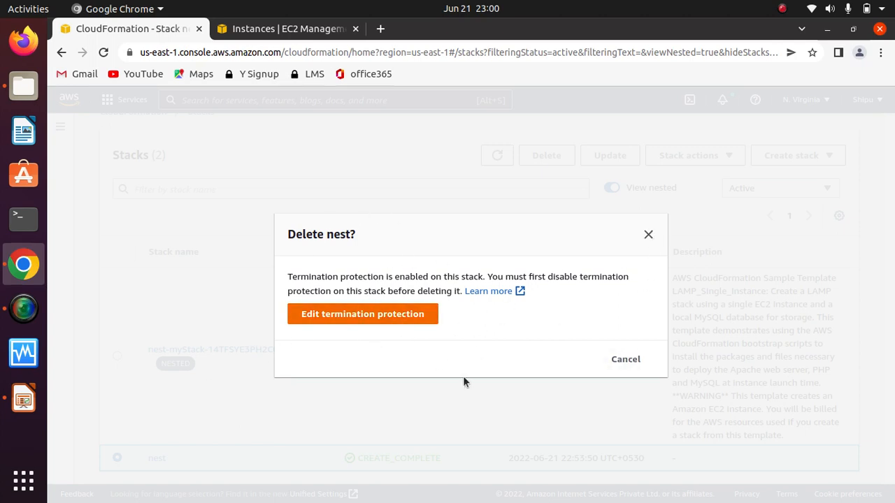
click(625, 358)
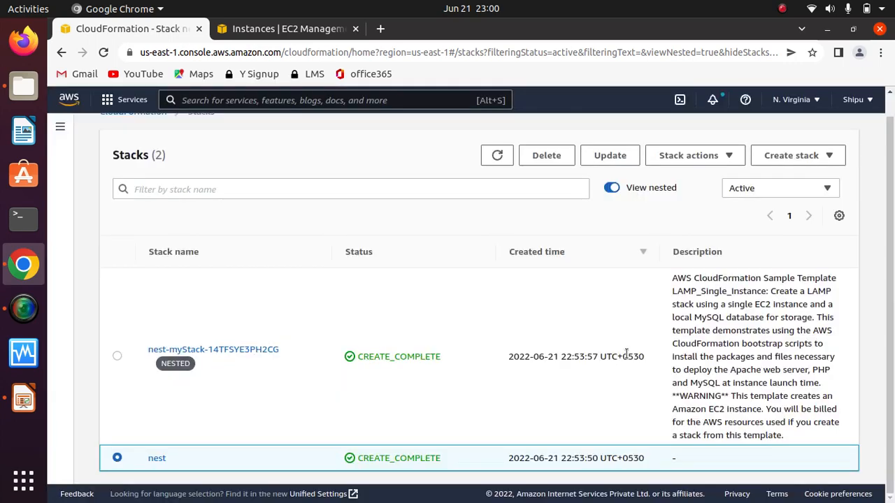
Step: Disable termination protection for the nest stack and dismiss the notification
click(720, 157)
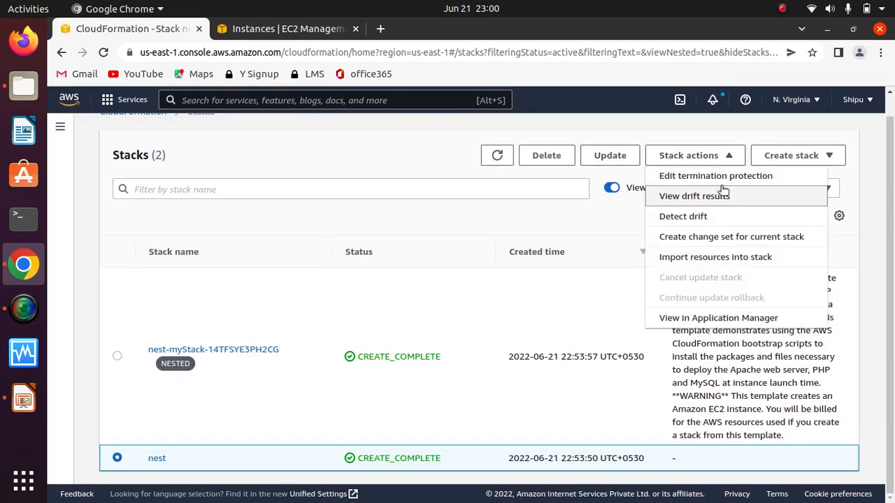
click(713, 175)
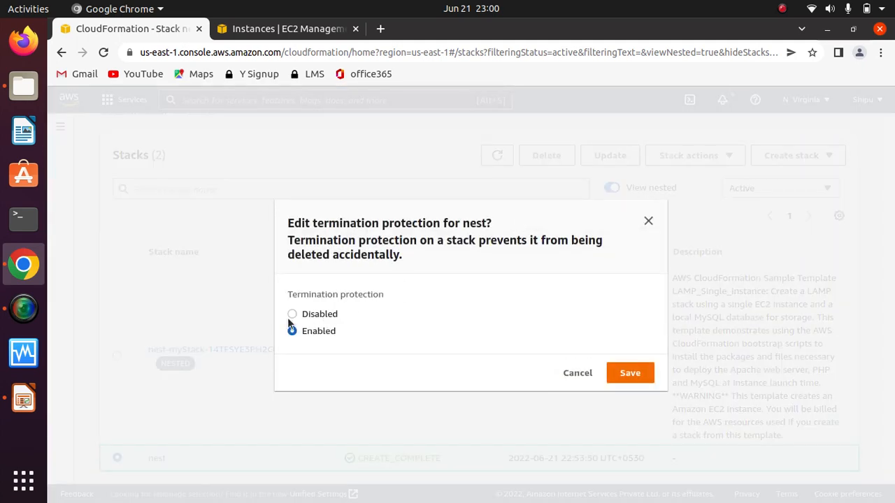
click(631, 373)
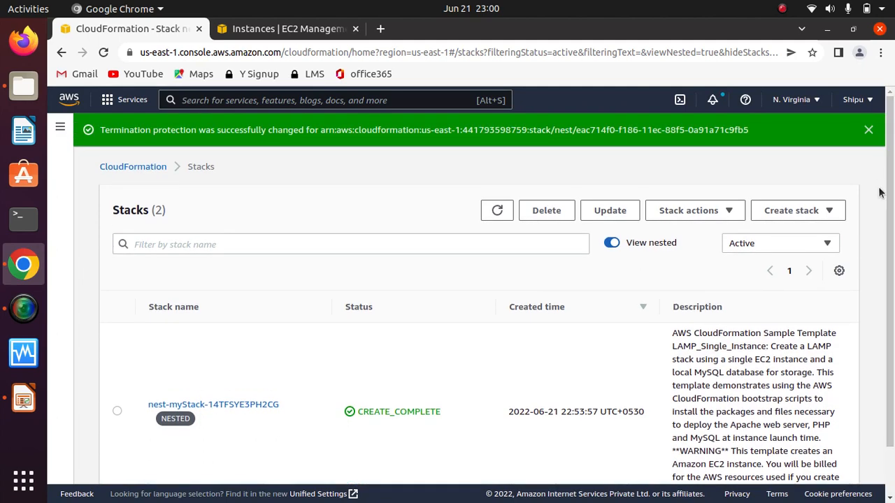
click(867, 132)
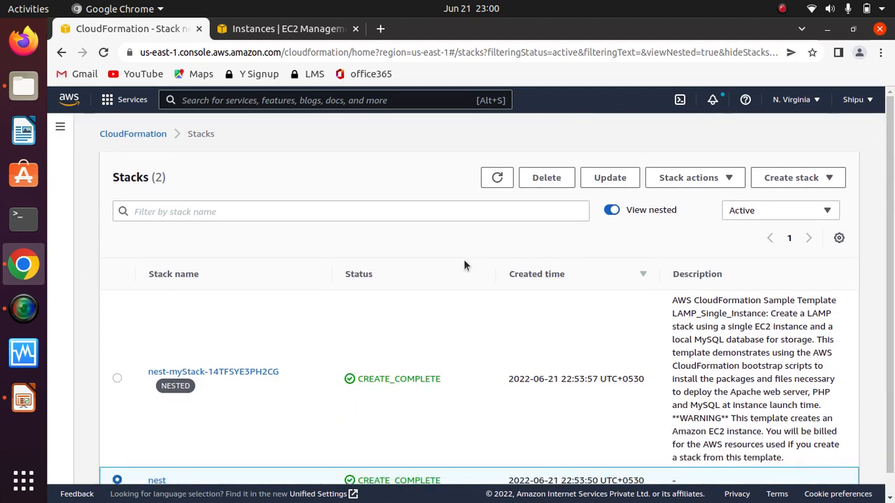
Step: Delete the parent stack nest and check its status in the stacks list
click(547, 189)
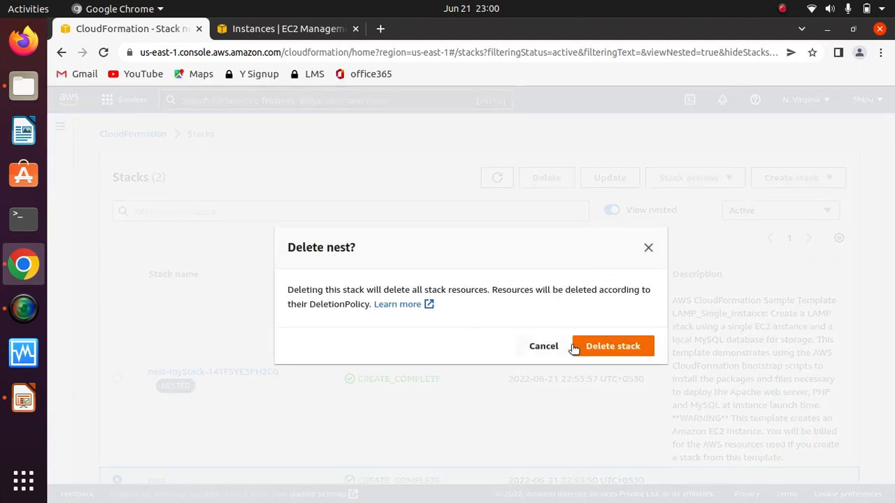
click(618, 355)
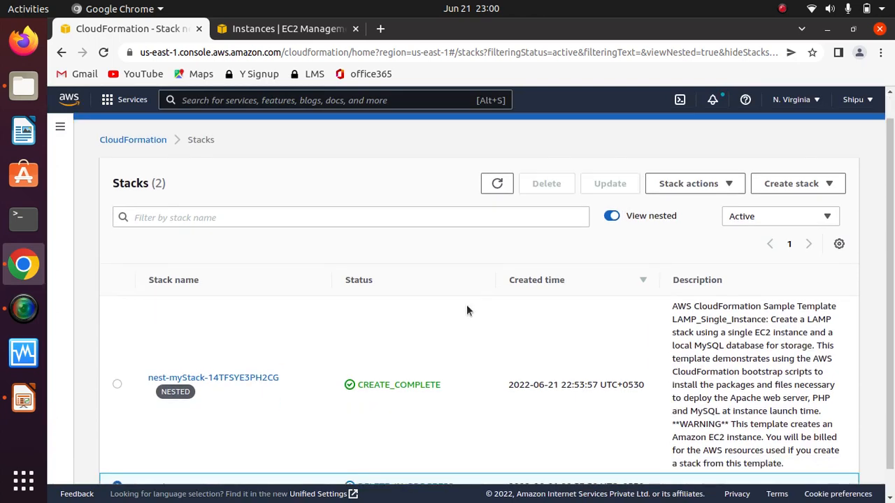
drag(889, 240, 888, 168)
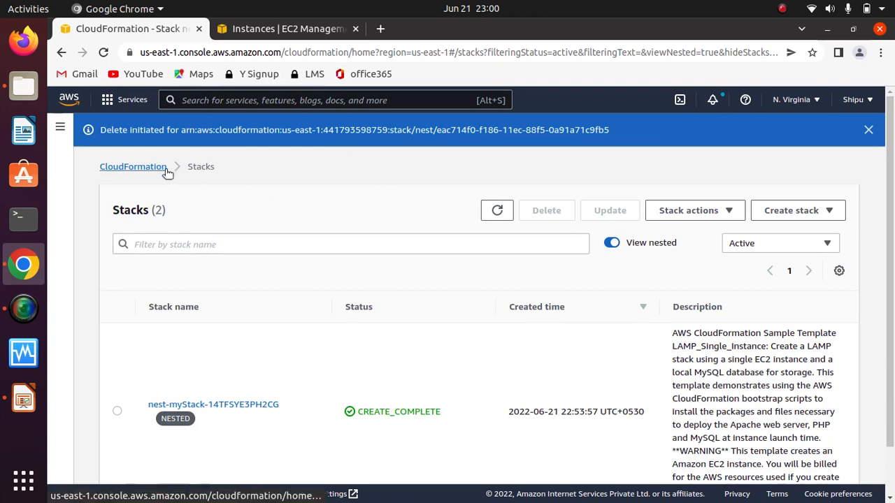
drag(891, 251, 887, 347)
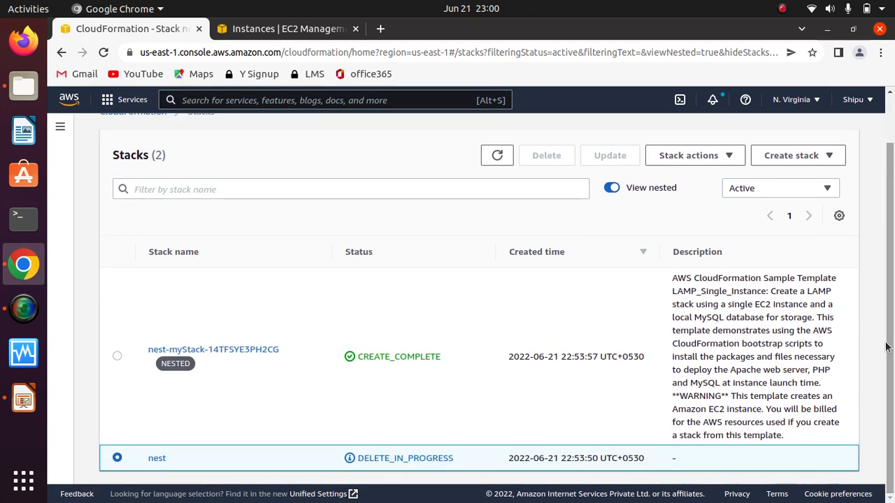
Step: Open the nest stack's info, refresh the stacks list and overview to check the deletion progress, and dismiss the notification
click(156, 459)
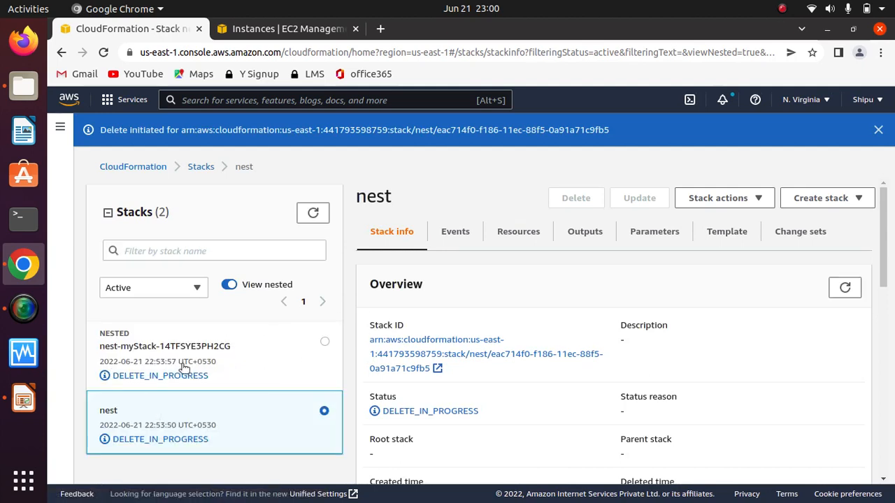
click(321, 213)
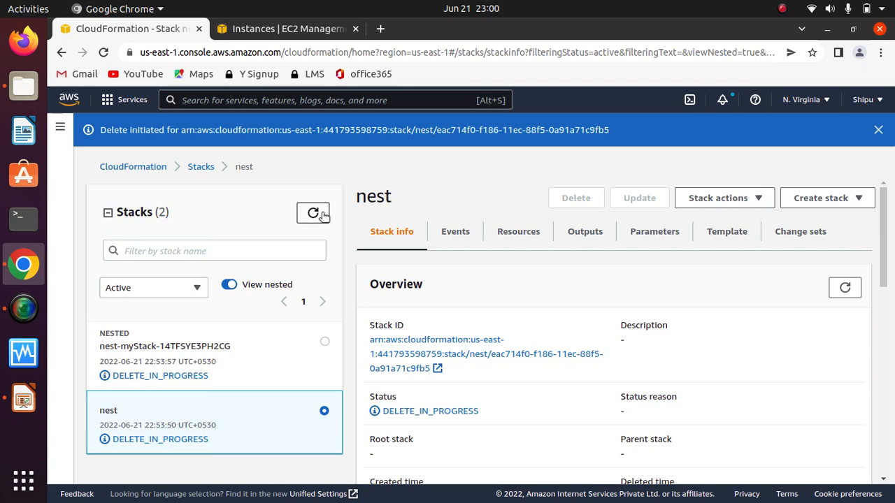
click(316, 214)
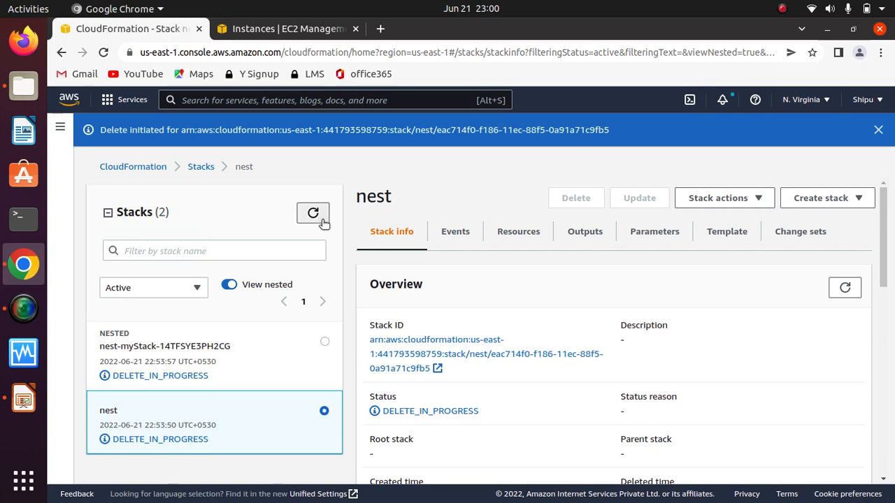
click(315, 215)
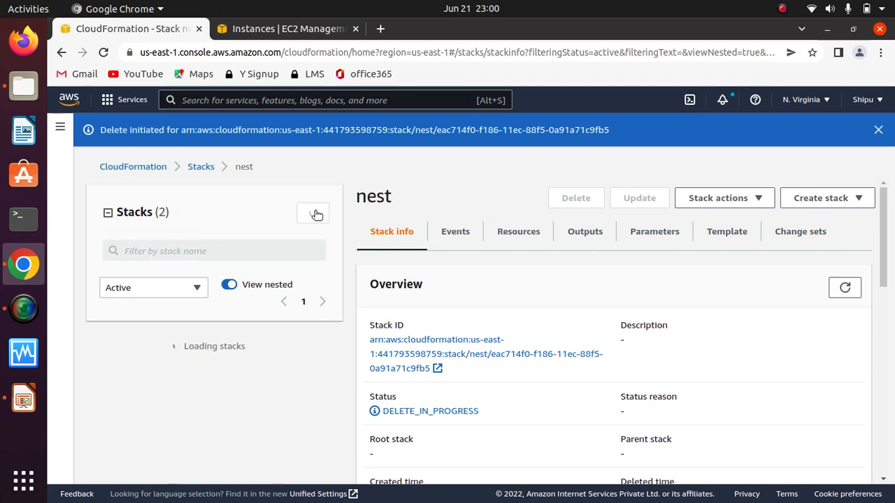
click(312, 213)
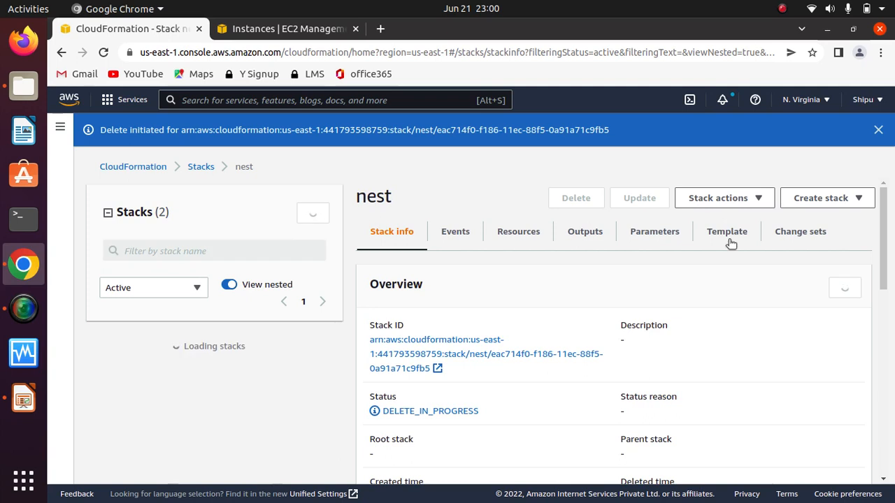
click(852, 291)
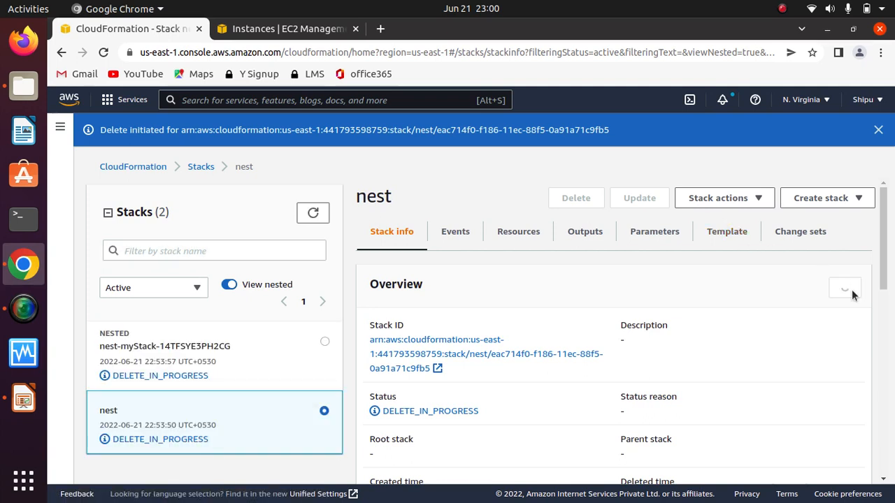
click(878, 129)
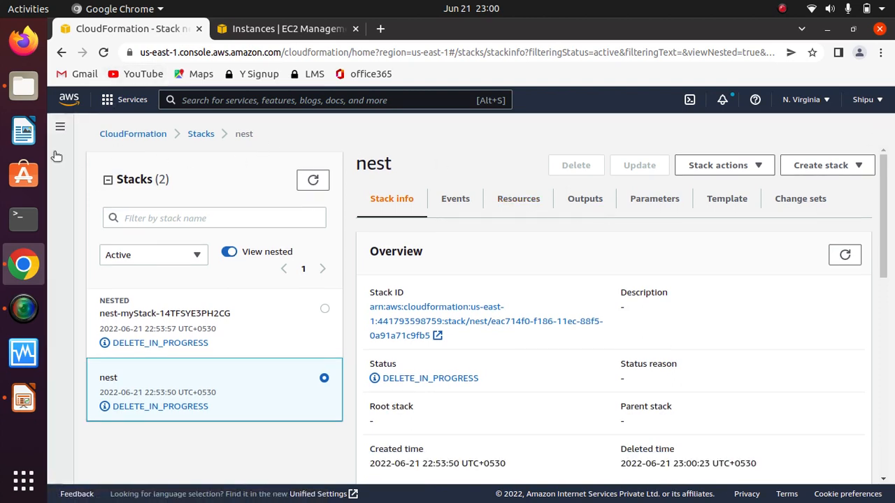
Step: Look over the YAML templates in the cloudformation-sysops folder, and return to the full CloudFormation stacks list in the browser
click(23, 86)
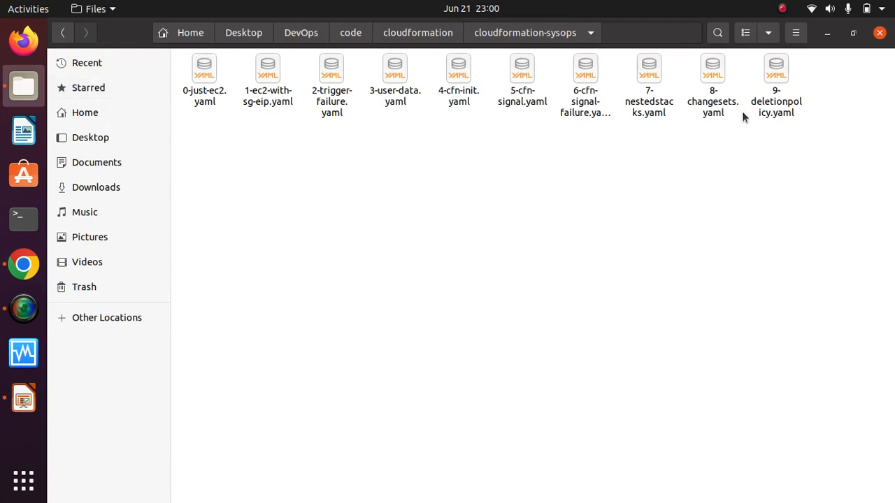
click(826, 33)
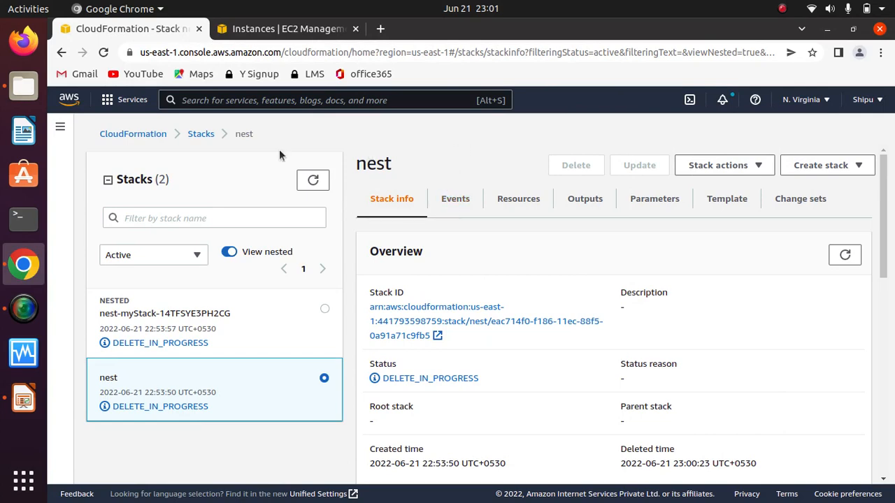
click(201, 134)
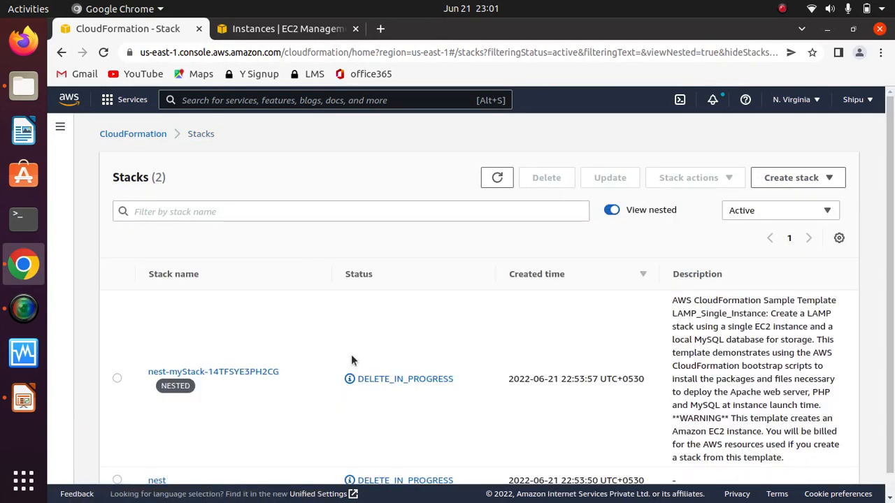
Step: Start a new stack with new resources, using the uploaded template file 0-just-ec2.yaml
click(832, 177)
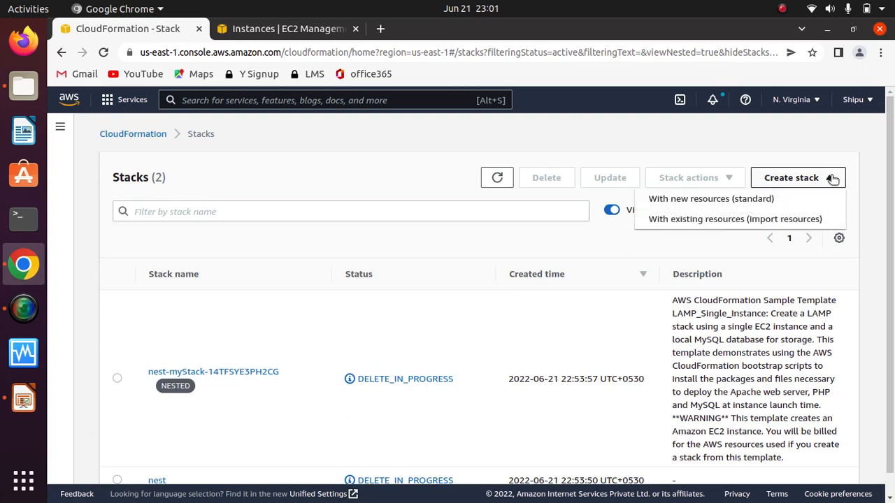
click(723, 201)
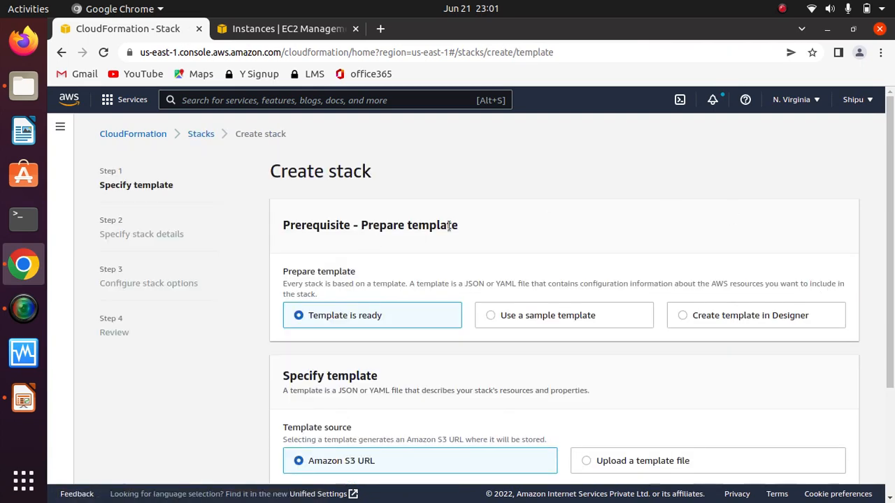
scroll(891, 244, down, 4)
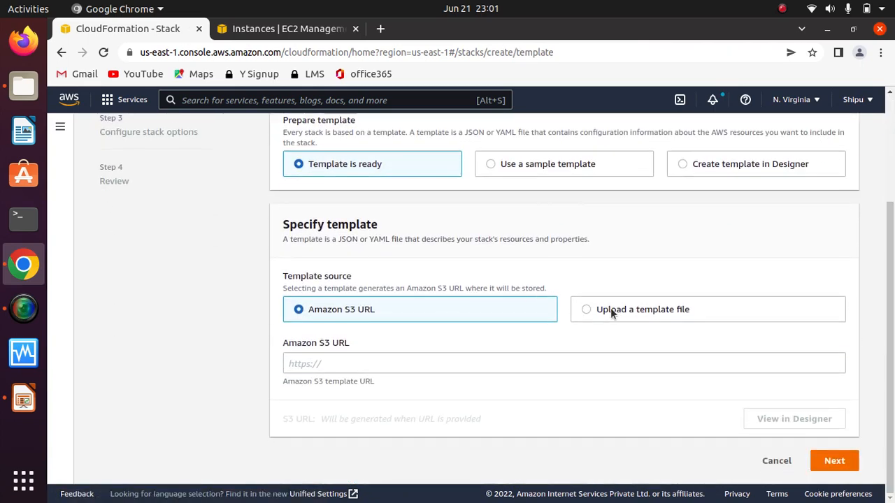
click(586, 310)
click(343, 364)
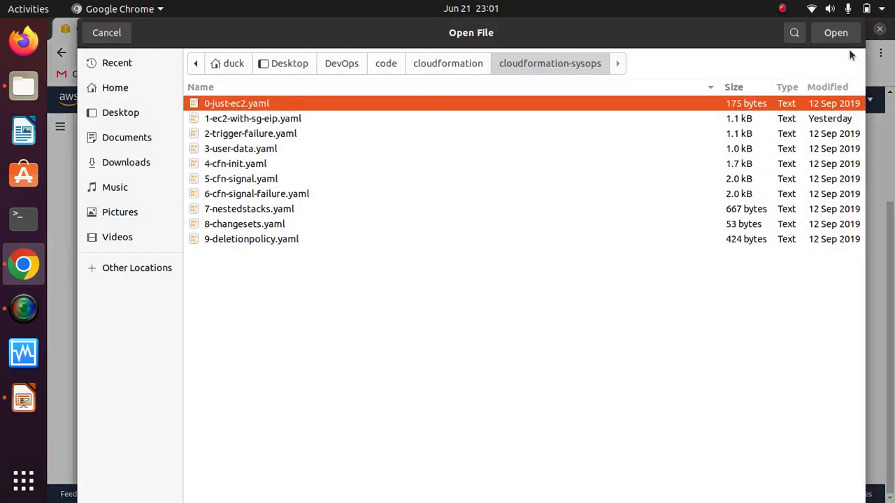
click(835, 31)
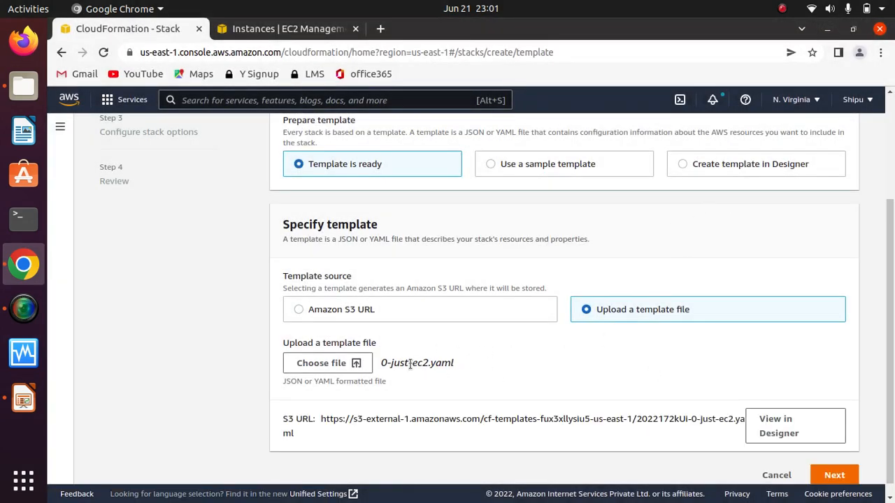
scroll(695, 378, down, 1)
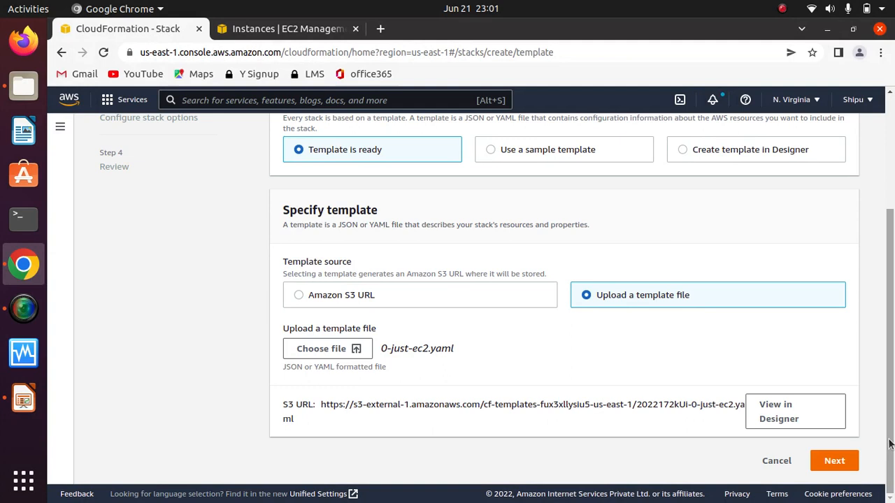
click(836, 462)
Step: Name the stack testing and continue to the stack options
click(383, 279)
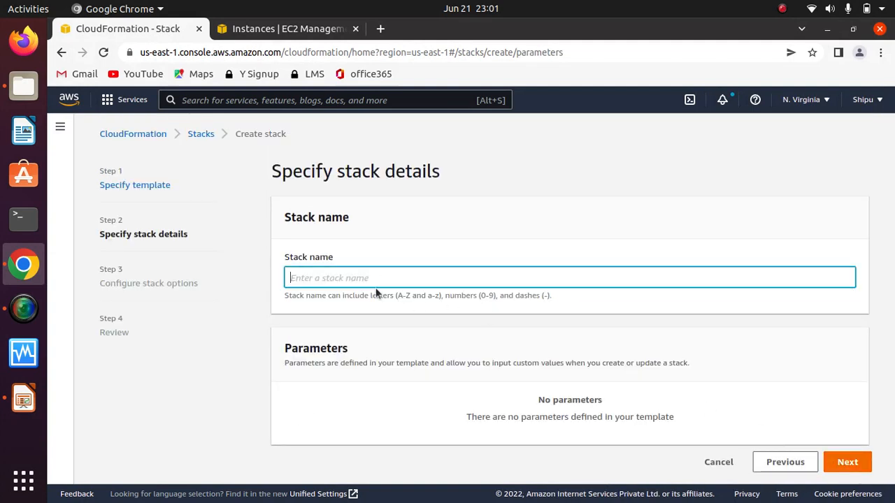
text(testing)
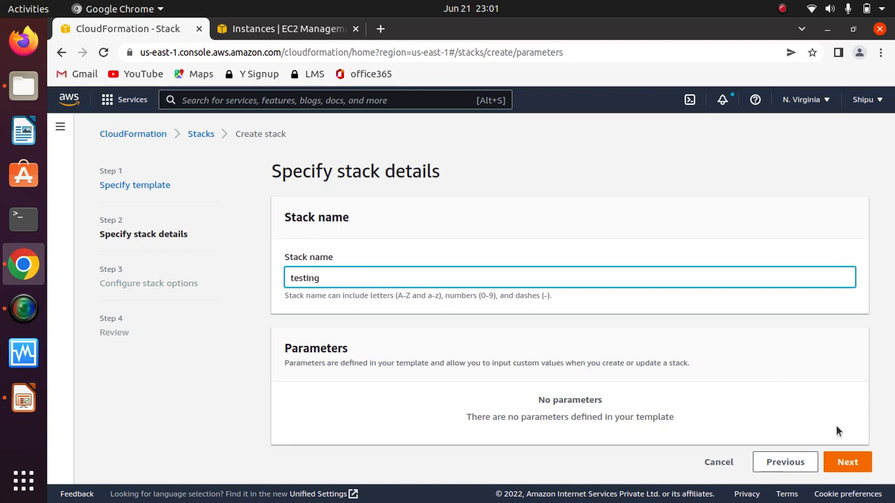
click(846, 461)
Step: Keep the default stack options and create the testing stack from the review page
drag(889, 187, 880, 414)
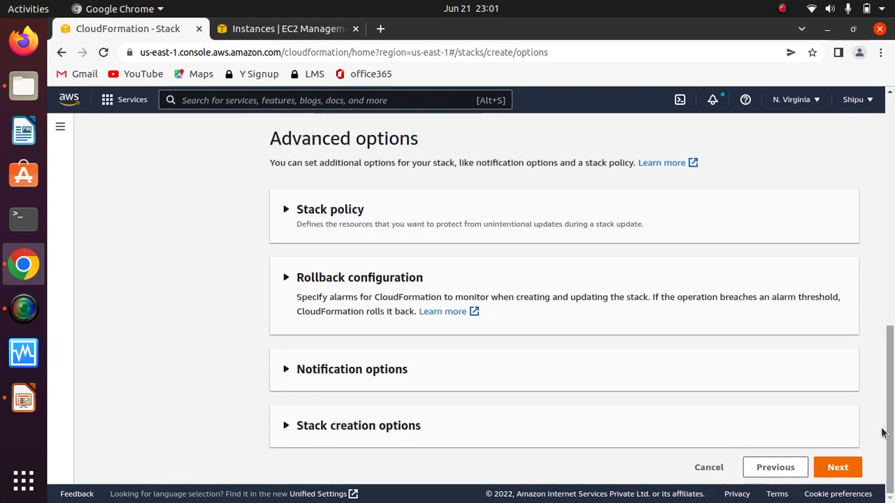
click(837, 466)
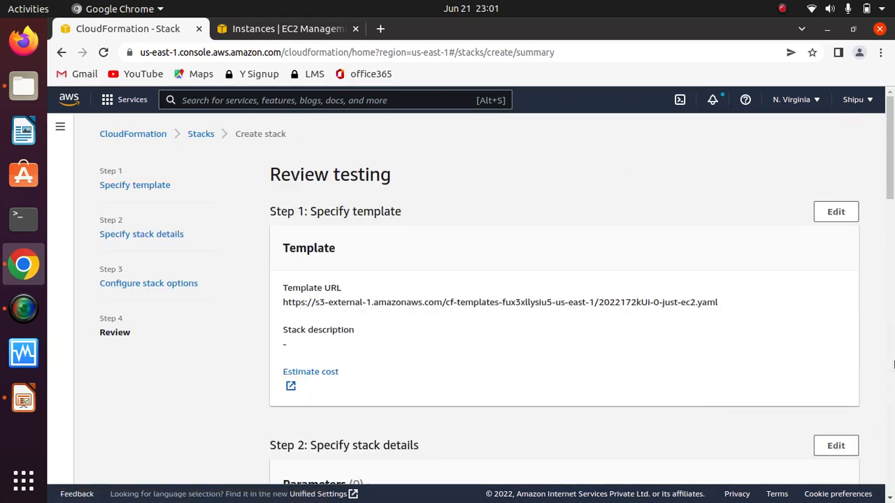
drag(891, 189, 889, 448)
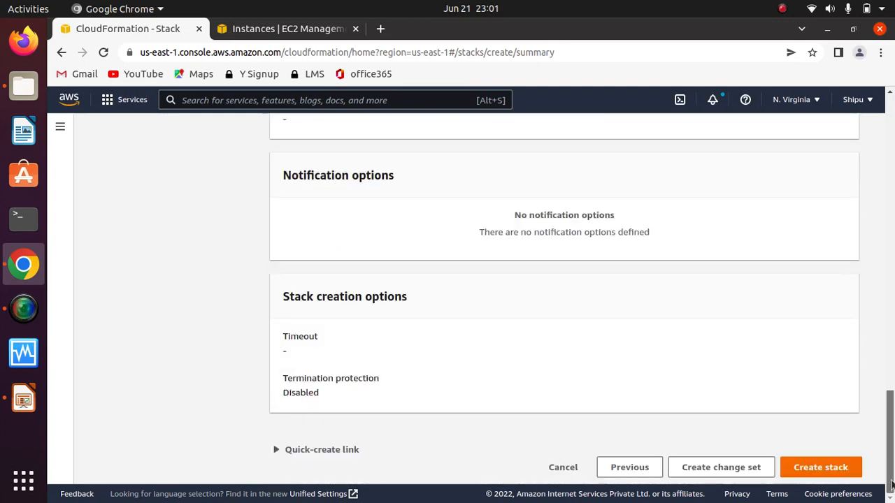
click(819, 468)
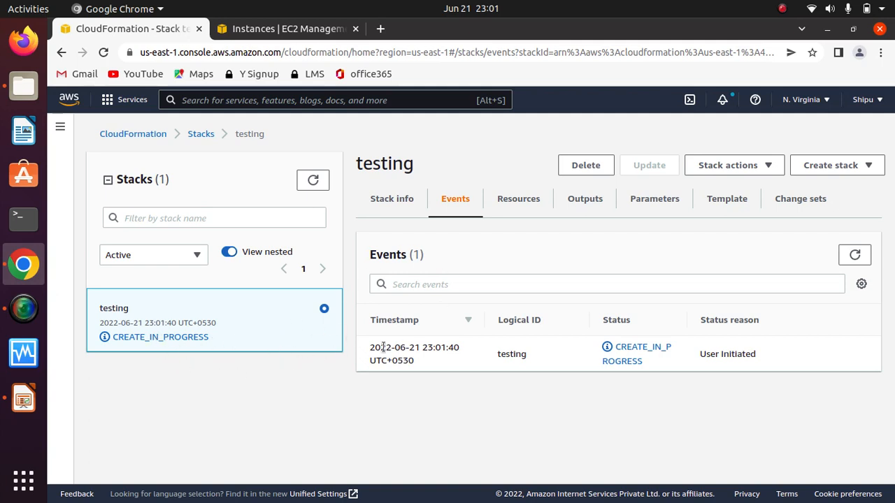
Step: Refresh the stacks list and the testing stack's events repeatedly to check the creation progress
click(312, 179)
click(313, 180)
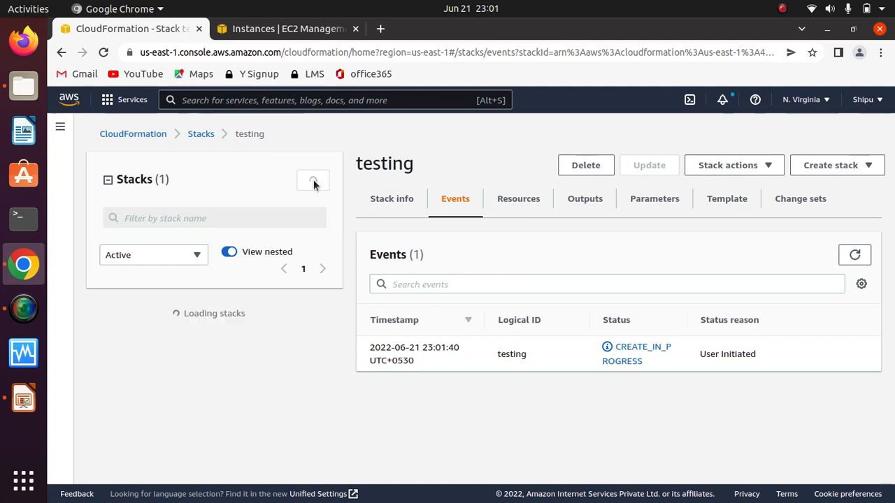
click(312, 180)
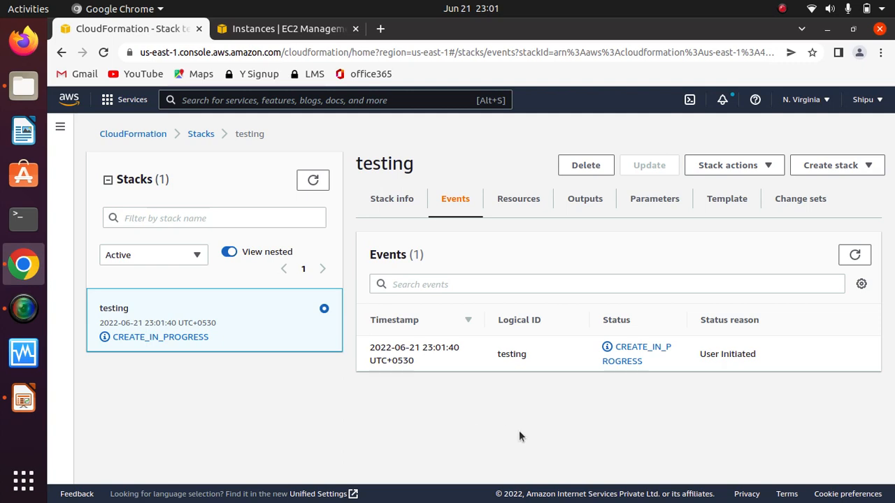
click(855, 255)
click(857, 255)
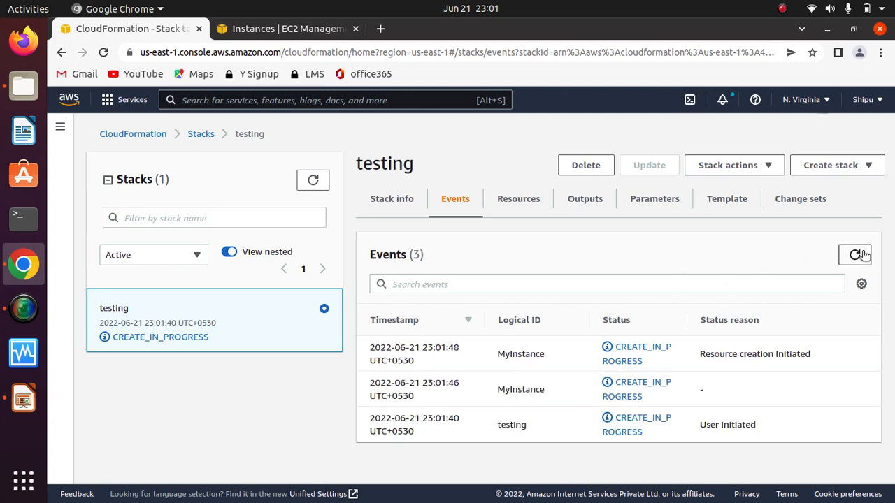
click(858, 254)
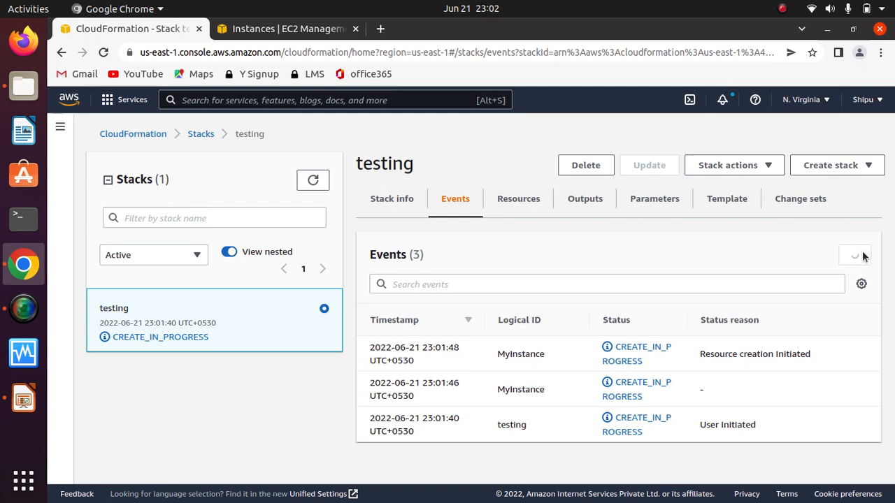
click(312, 180)
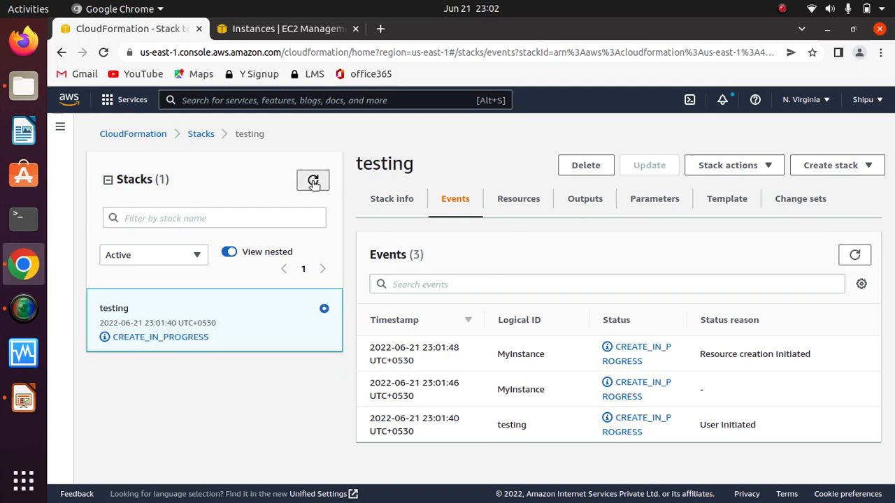
click(312, 182)
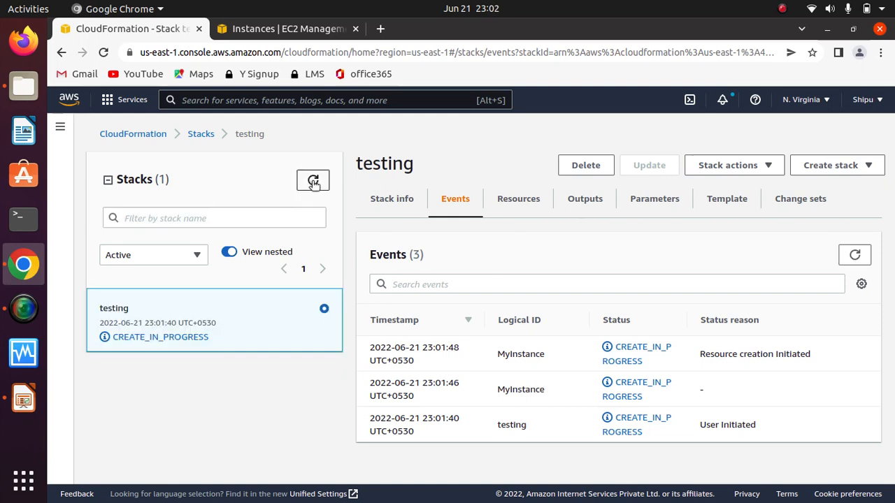
click(313, 182)
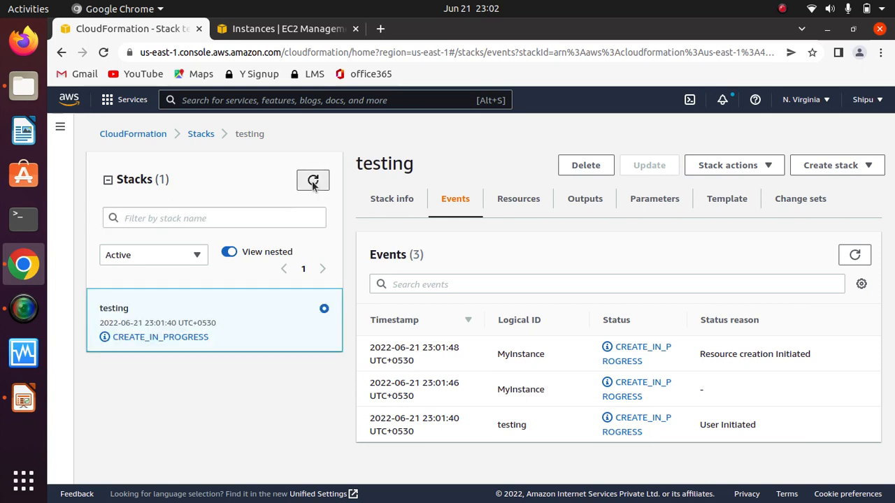
click(313, 184)
click(313, 182)
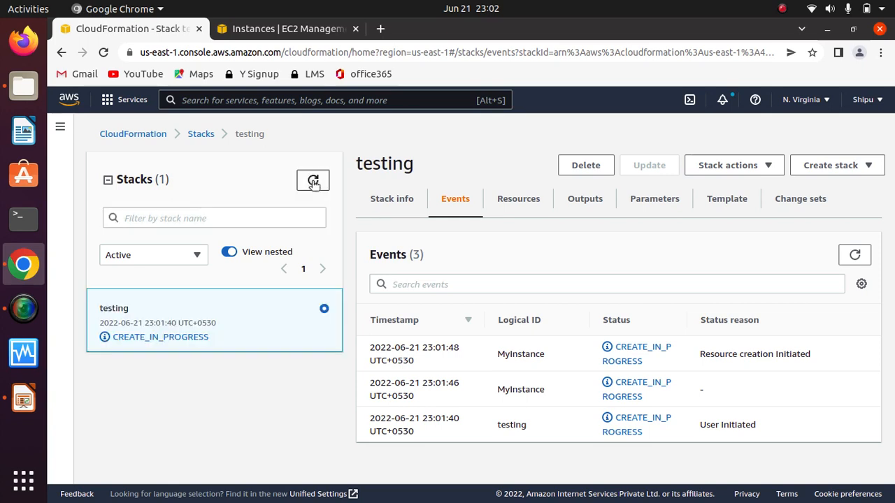
click(781, 8)
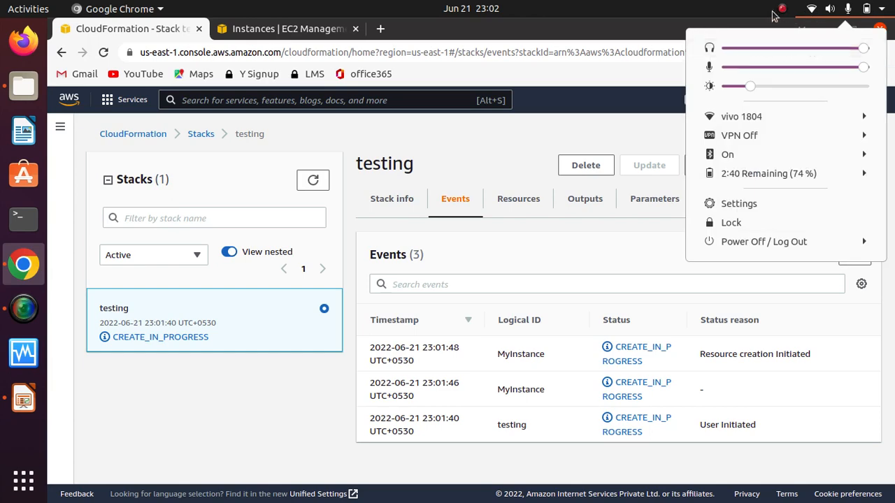
click(762, 49)
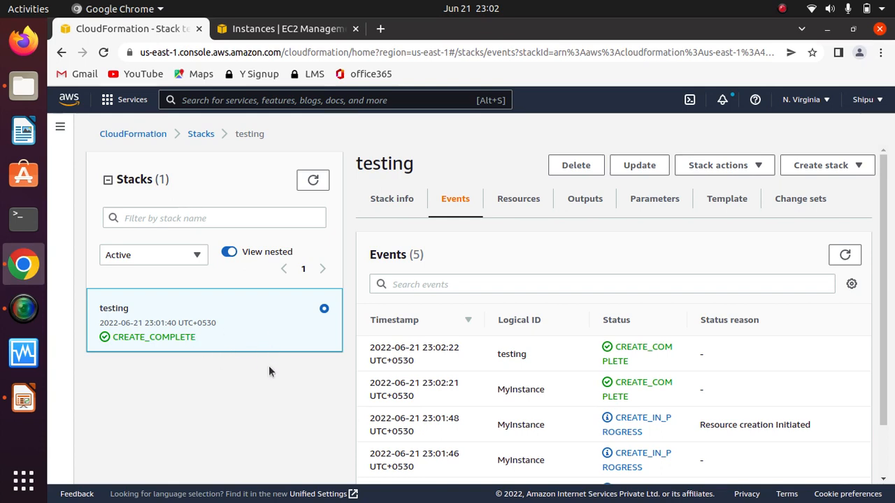
Step: Return to the full stacks list, select the testing stack and start a change set for it
click(200, 135)
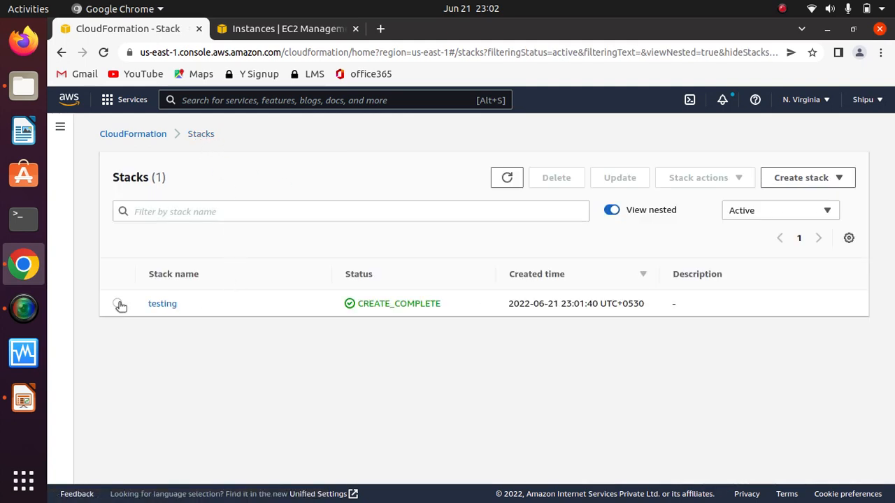
click(117, 304)
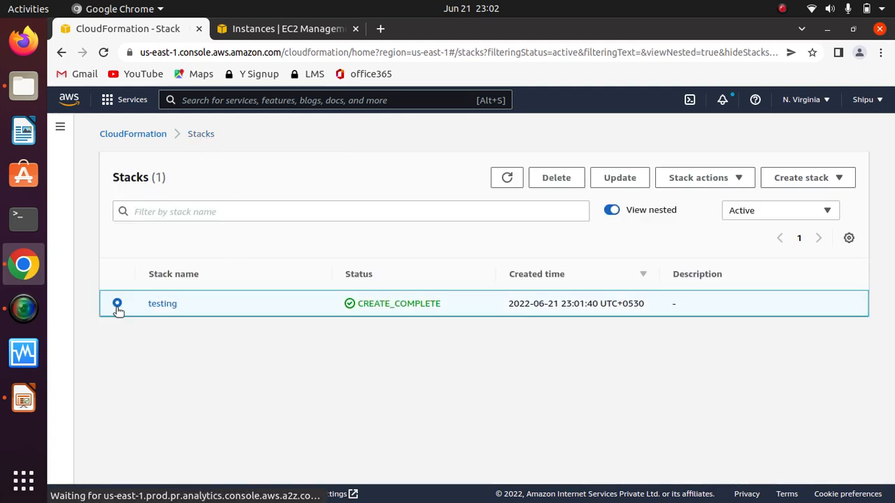
click(851, 182)
click(741, 179)
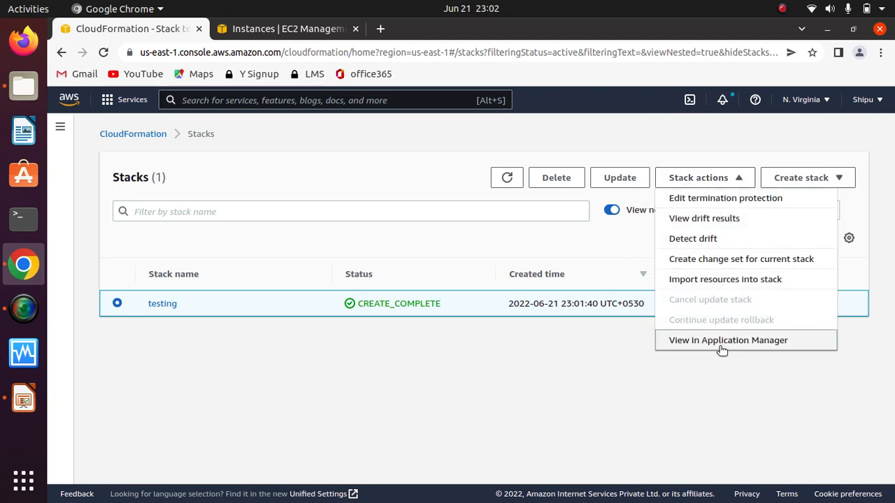
click(752, 260)
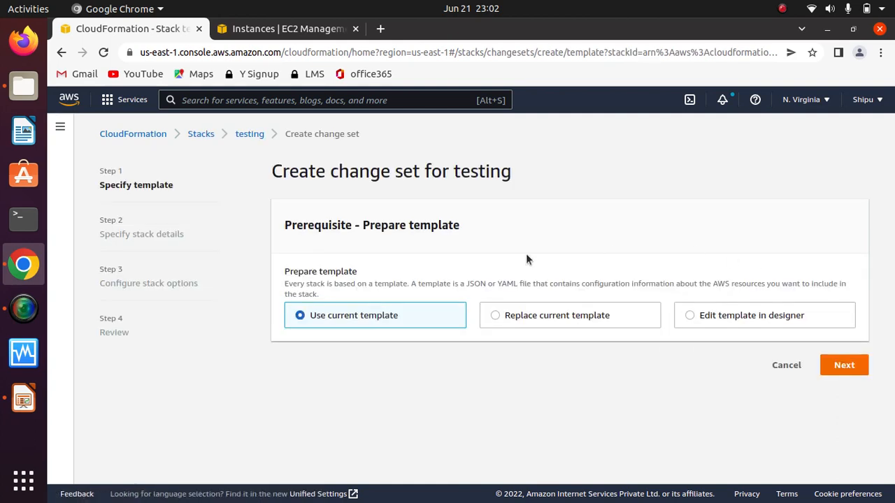
Step: Replace the current template in the change set with the uploaded file 1-ec2-with-sg-eip.yaml
click(503, 316)
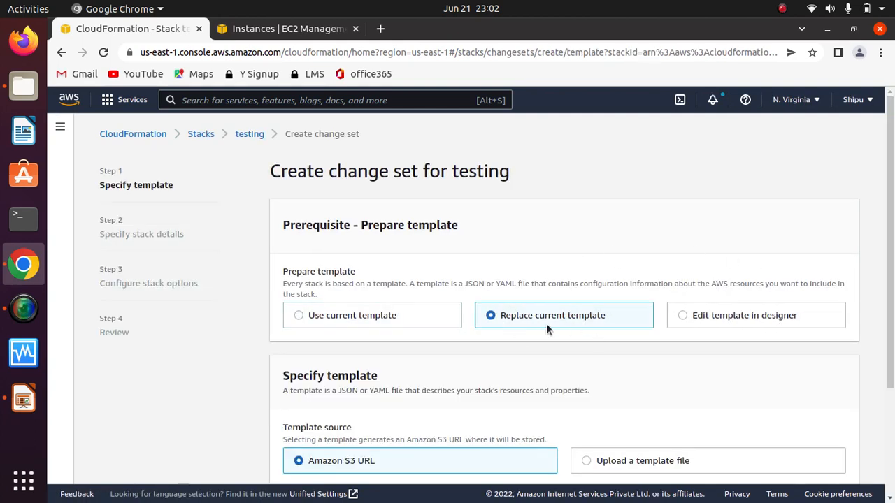
scroll(657, 266, down, 3)
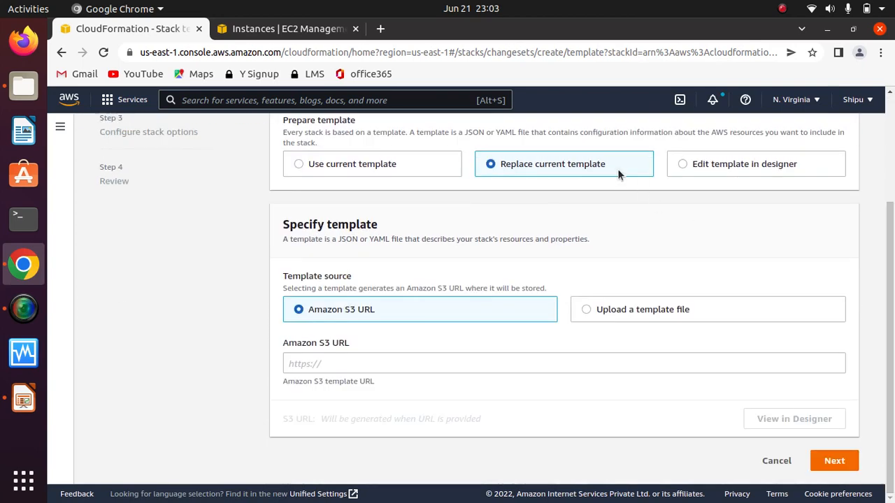
click(596, 309)
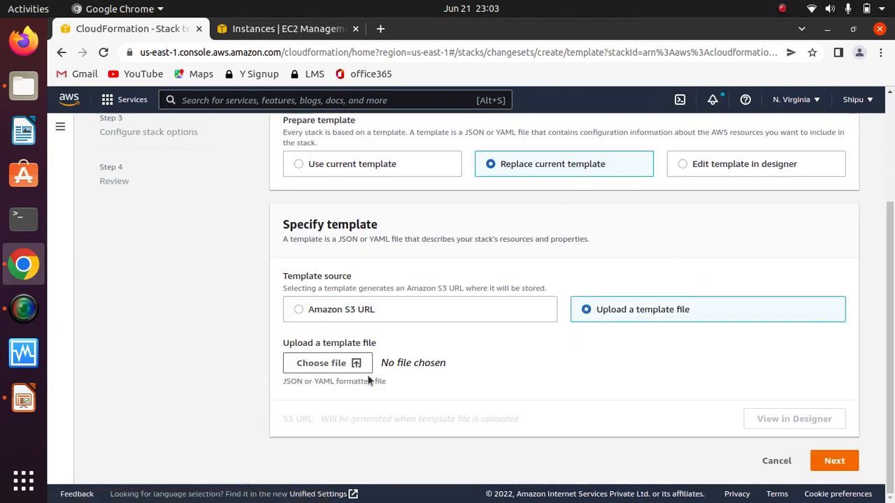
click(338, 367)
click(266, 119)
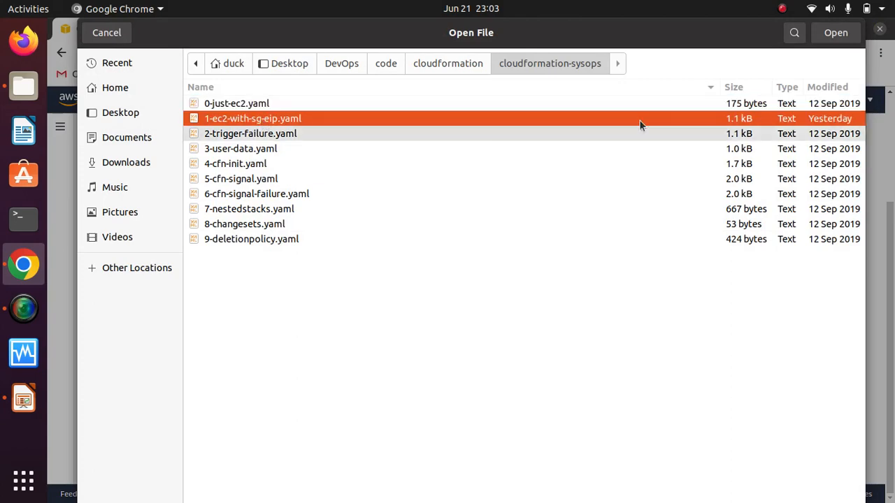
click(836, 33)
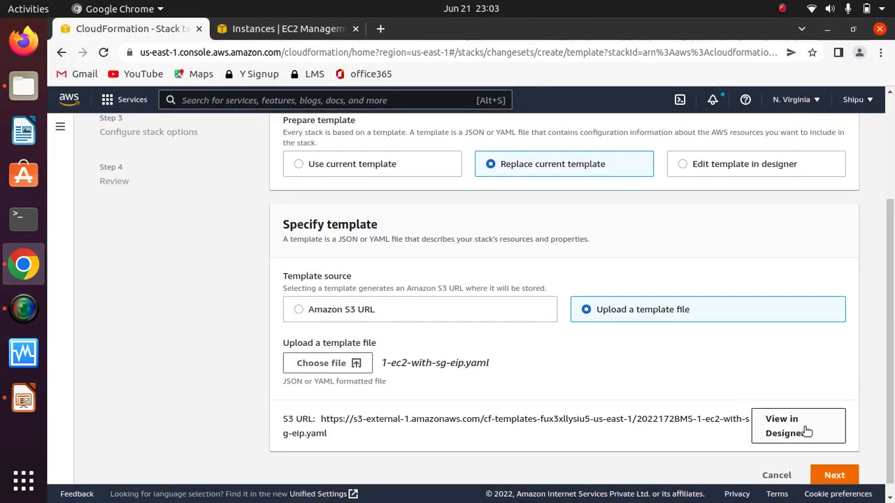
click(833, 475)
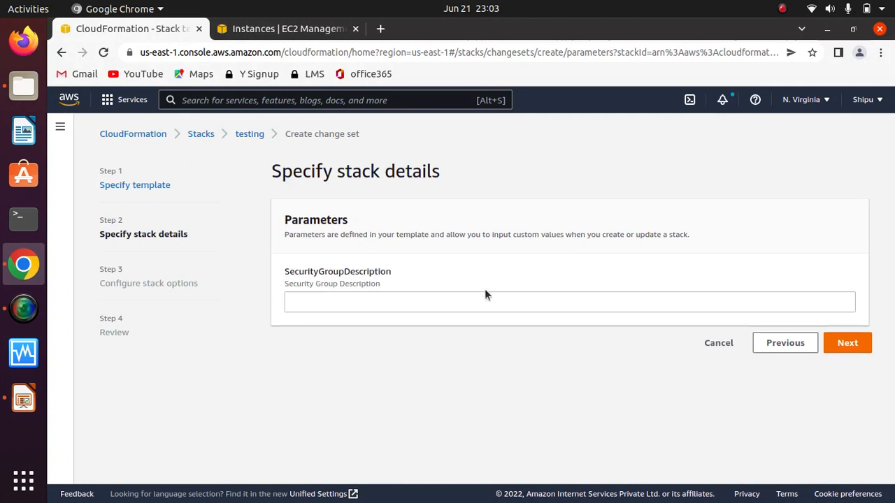
Step: Set the SecurityGroupDescription parameter to na and look through the stack options down to the advanced options
click(474, 304)
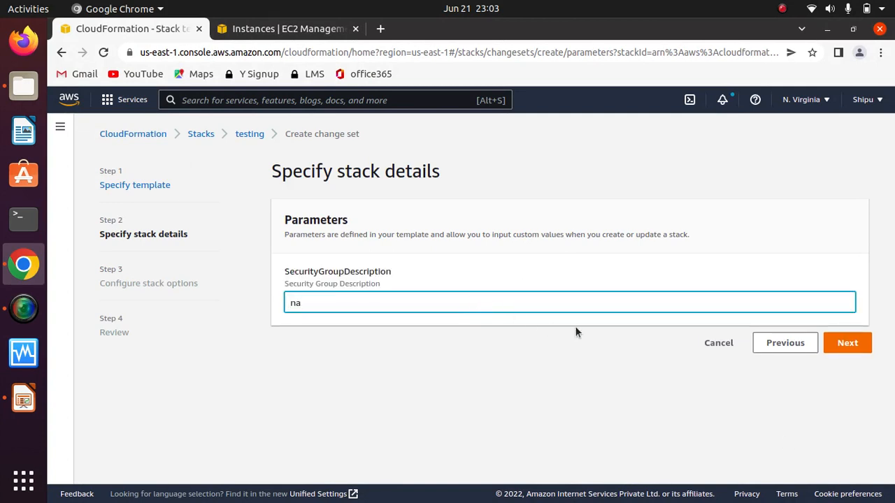
click(854, 340)
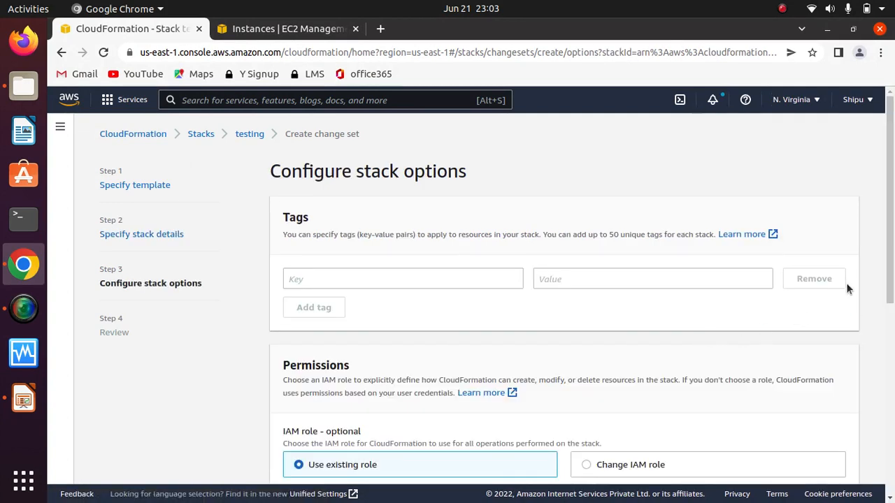
scroll(893, 274, down, 1)
drag(893, 275, 891, 461)
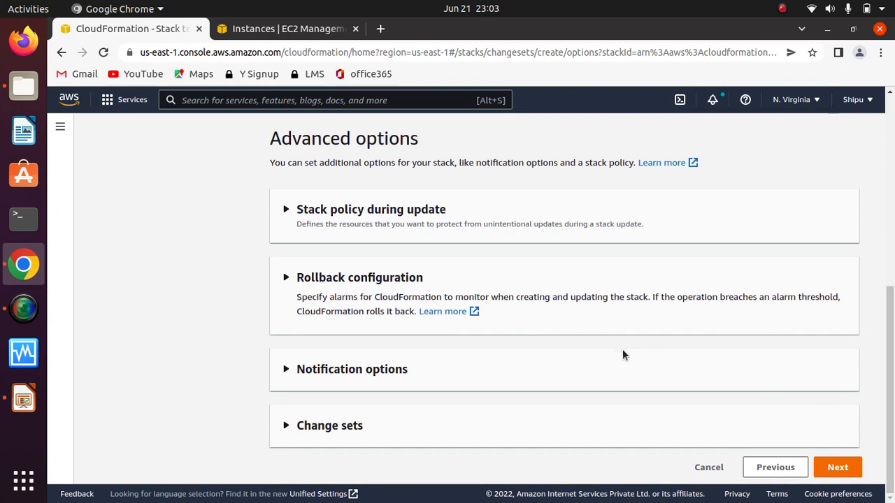
Step: Review the change set settings for the testing stack and create the change set with the description na
click(834, 466)
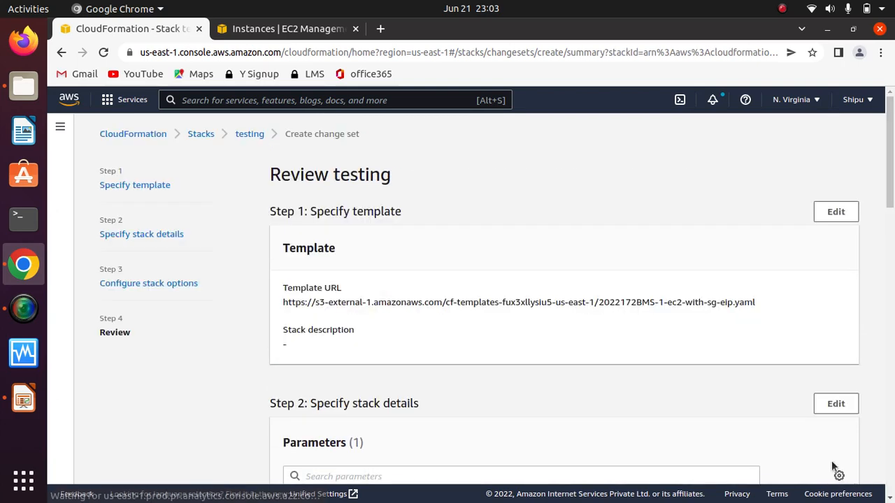
drag(891, 178, 891, 464)
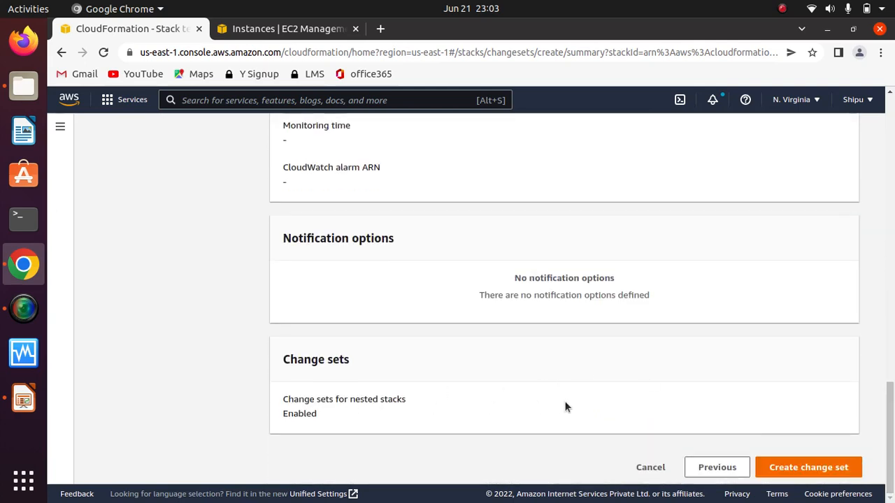
click(805, 469)
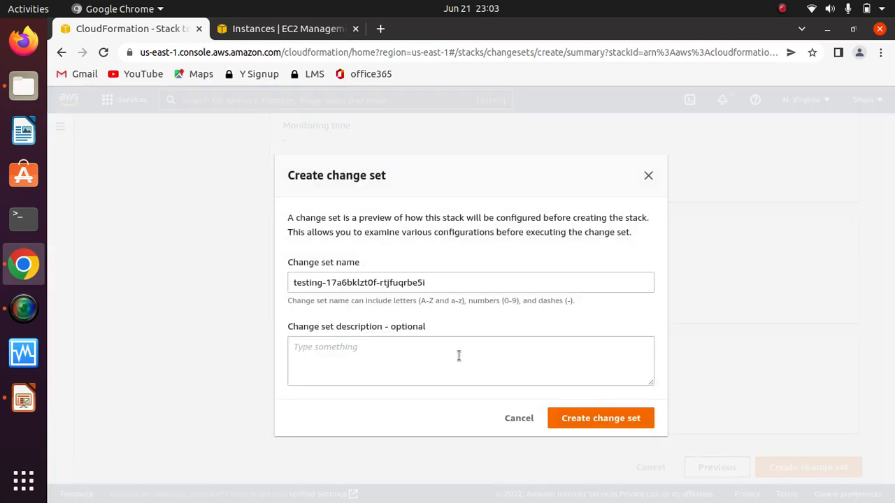
click(416, 352)
text(na)
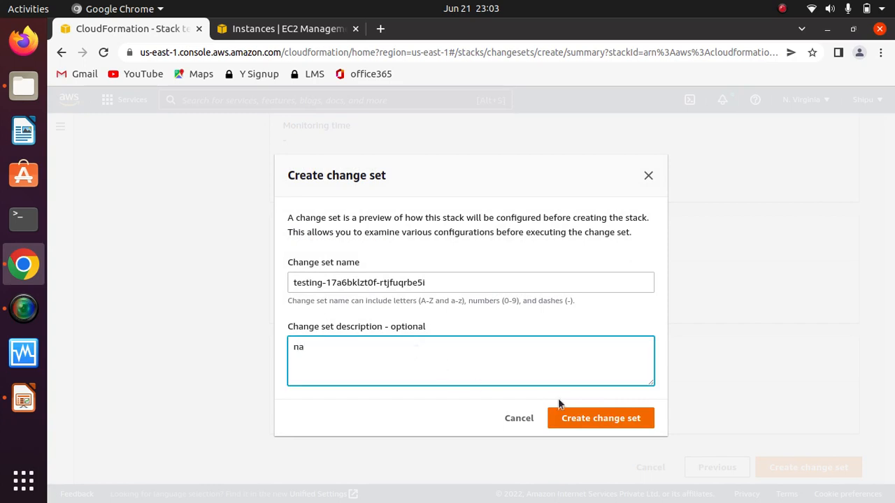
click(580, 417)
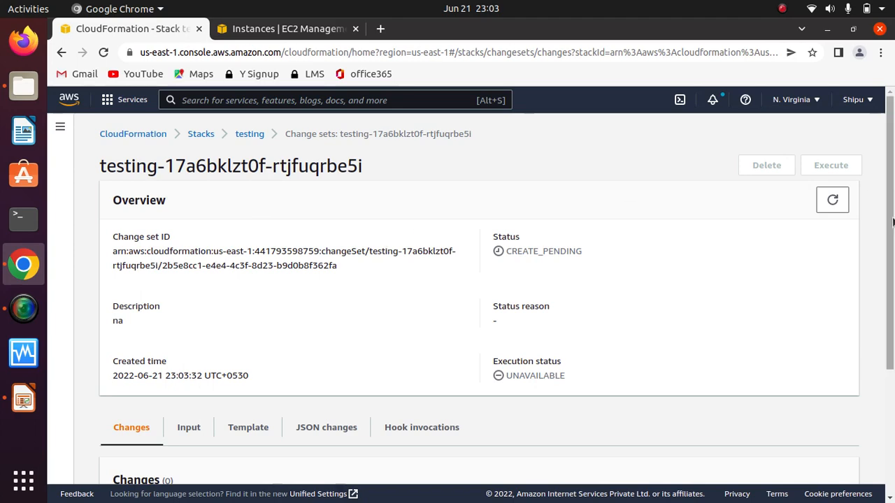
Step: Go back to the stacks list and open the new change set from the testing stack's change sets
drag(892, 217, 891, 140)
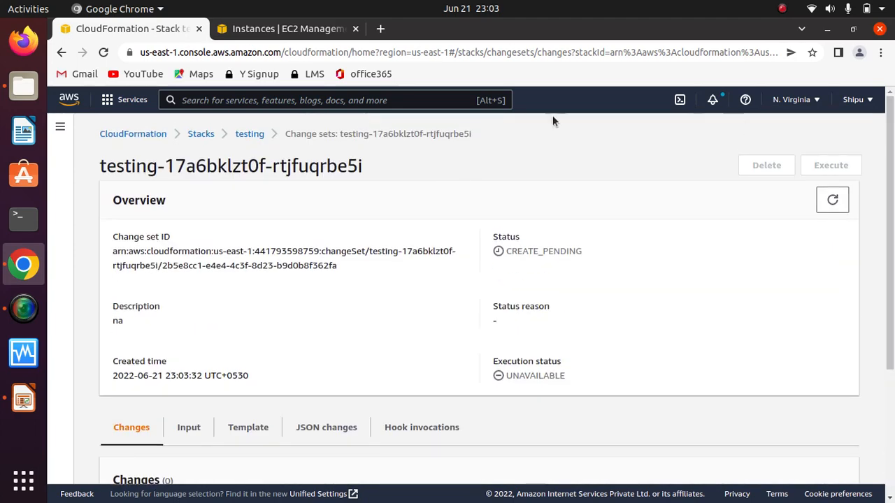
click(201, 134)
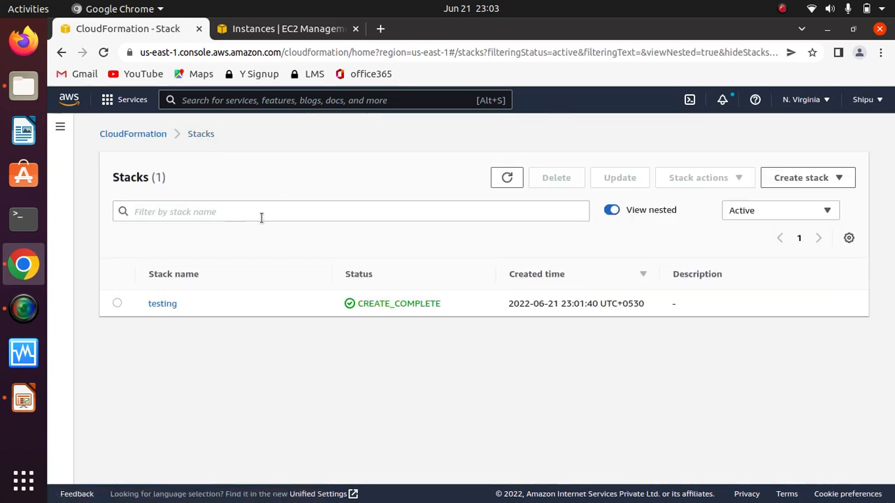
click(162, 305)
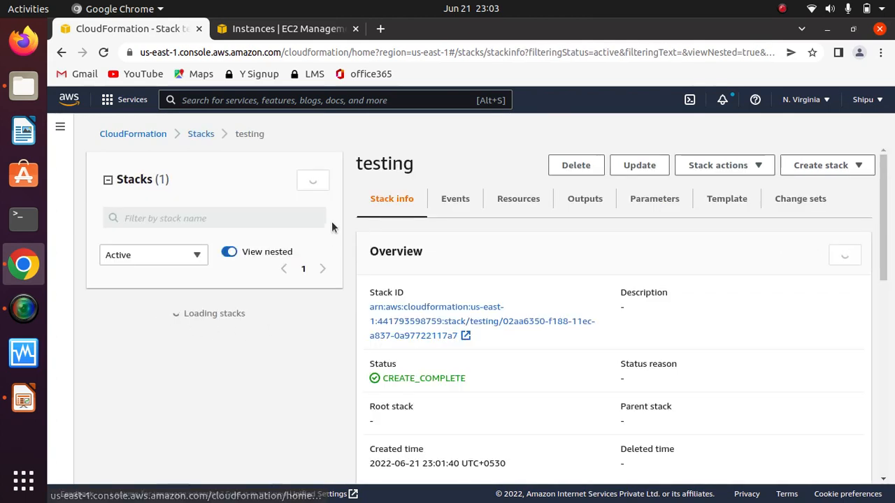
click(802, 202)
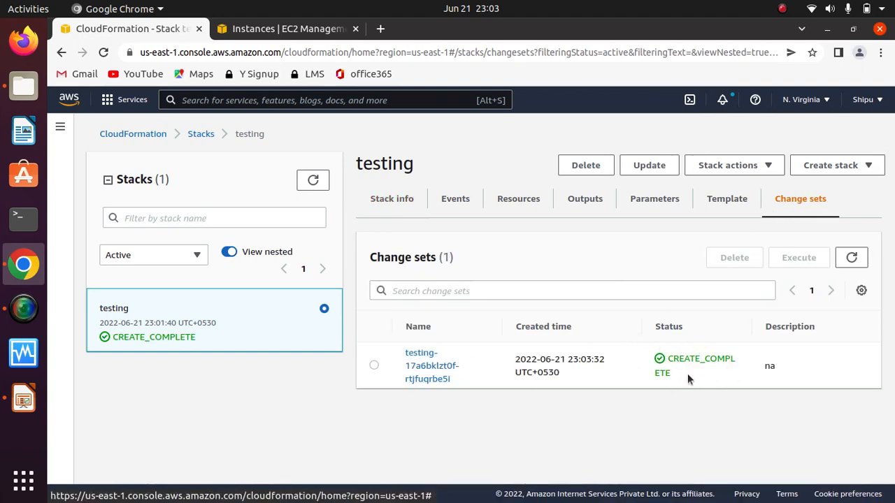
click(430, 365)
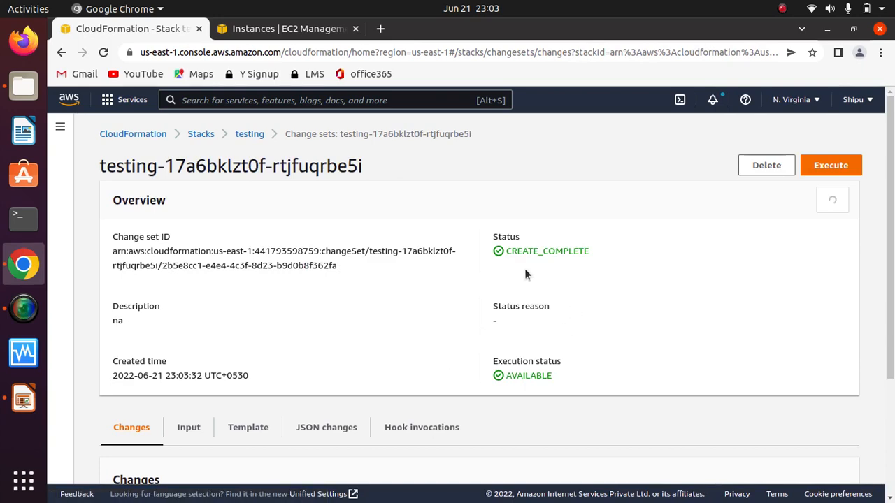
Step: Examine the change set's resource changes, including the MyInstance action and replacement value, MyEIP and the two security groups
drag(891, 275, 893, 423)
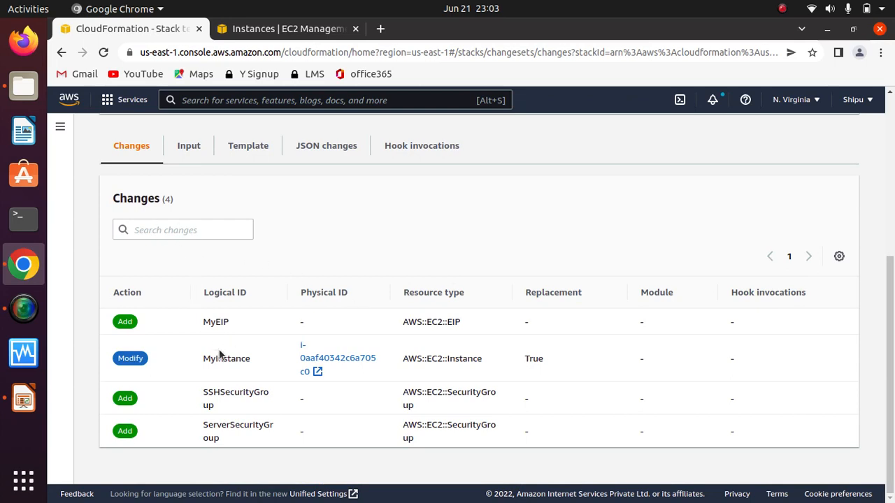
drag(255, 358, 194, 356)
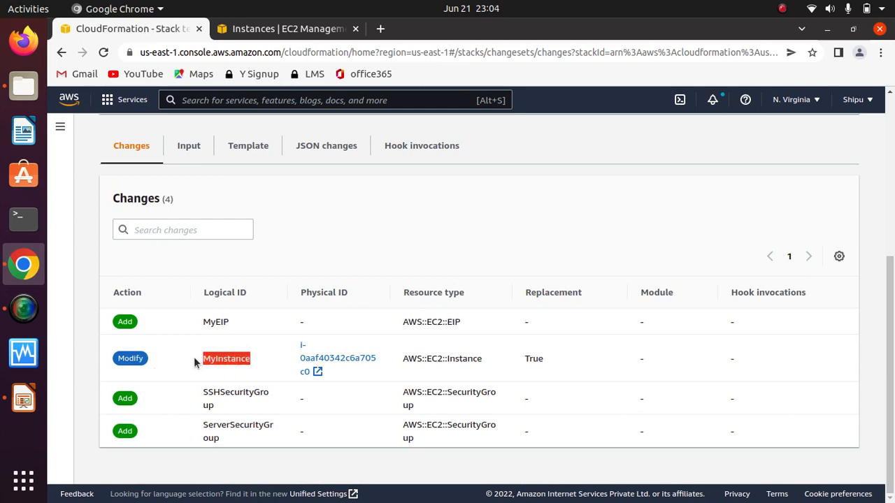
drag(255, 360, 189, 360)
drag(544, 362, 511, 357)
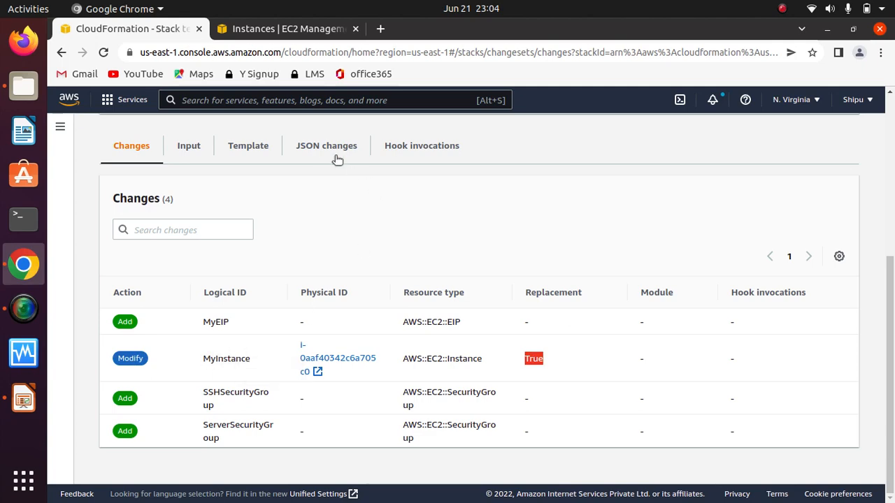
scroll(893, 273, up, 5)
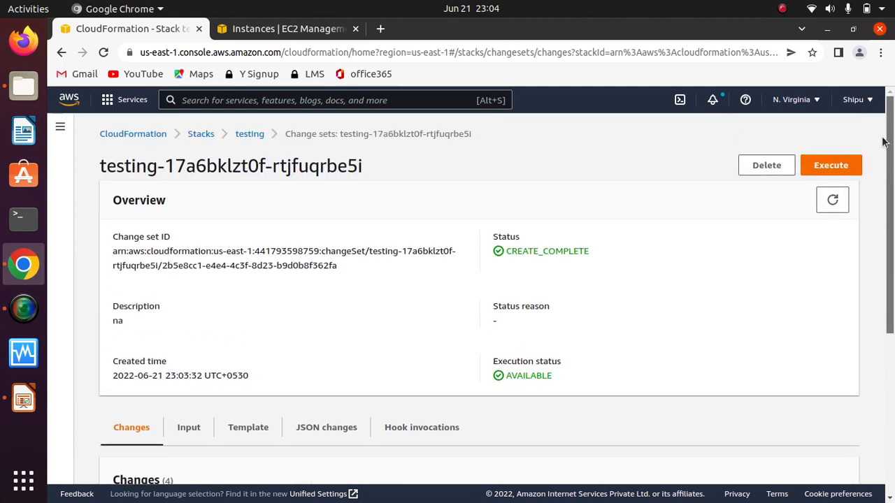
scroll(894, 244, down, 2)
scroll(894, 245, down, 3)
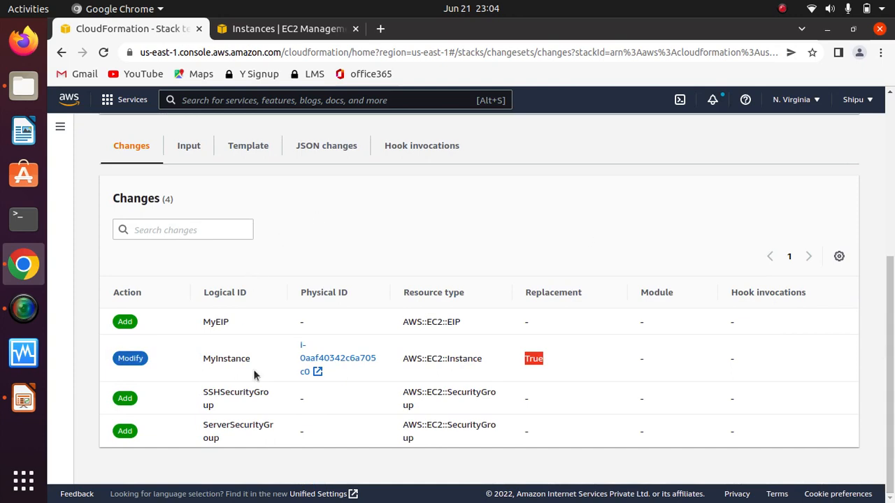
drag(253, 361, 191, 362)
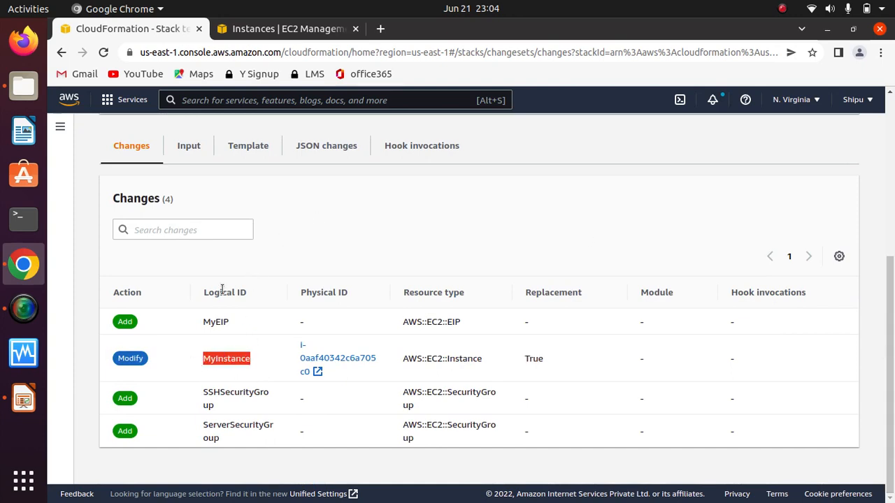
drag(237, 322, 183, 327)
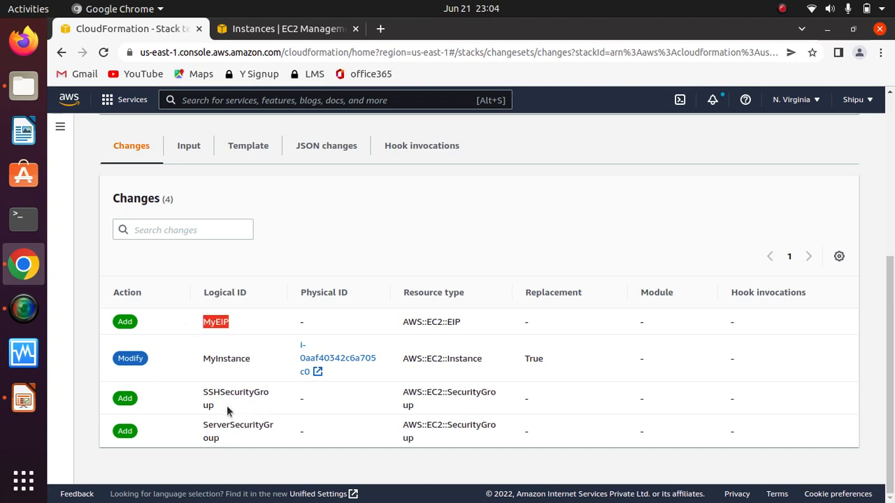
drag(228, 411, 193, 389)
drag(227, 439, 194, 424)
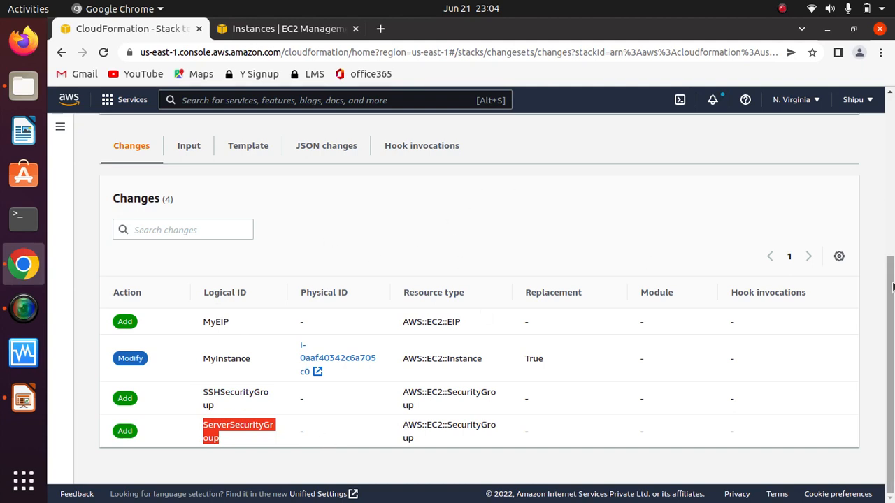
Step: Execute the change set, keeping Roll back all stack resources as the behavior on provisioning failure
scroll(635, 261, up, 4)
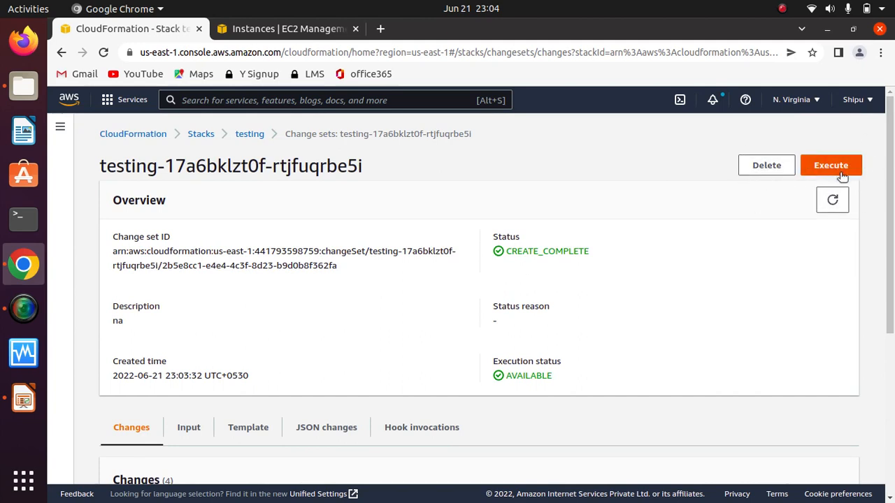
scroll(571, 329, down, 5)
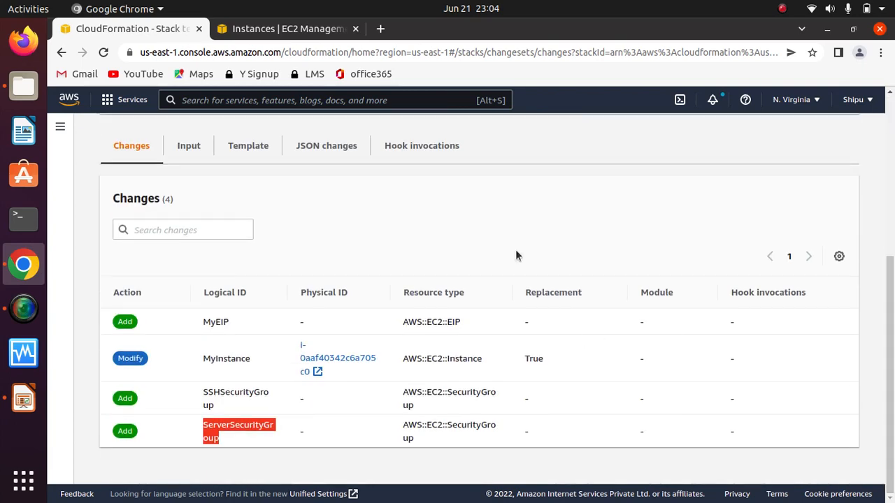
scroll(669, 196, up, 5)
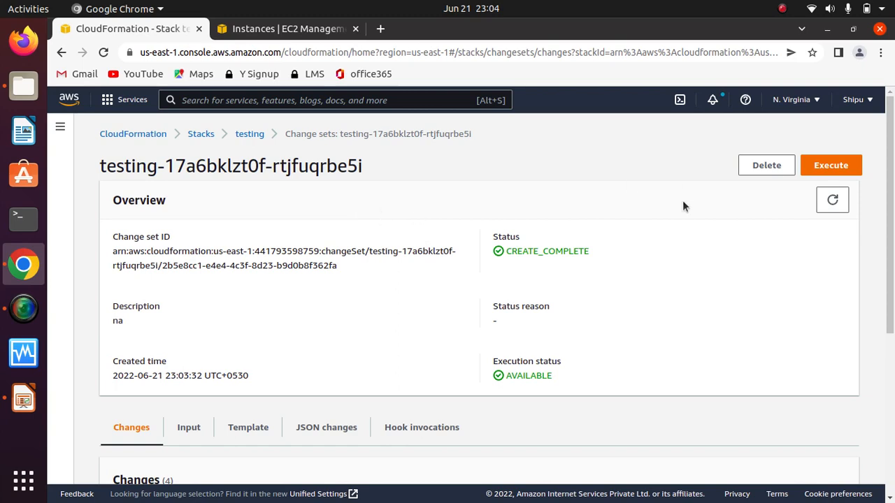
click(831, 166)
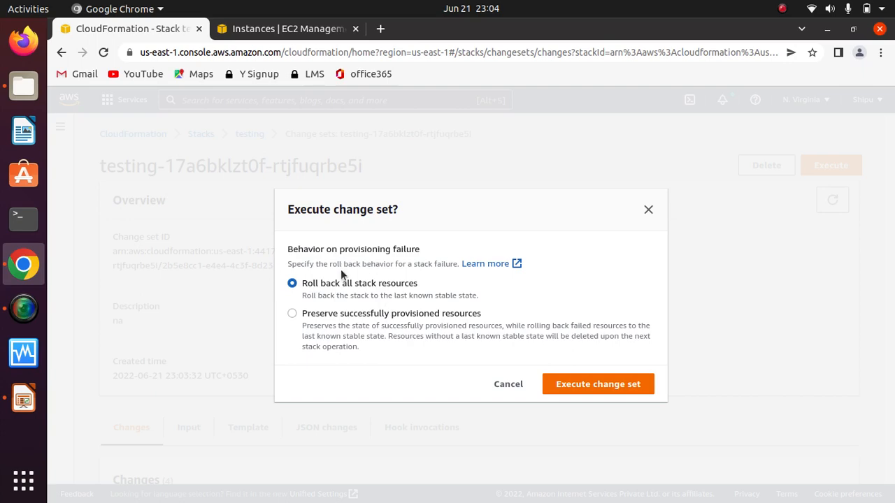
click(605, 384)
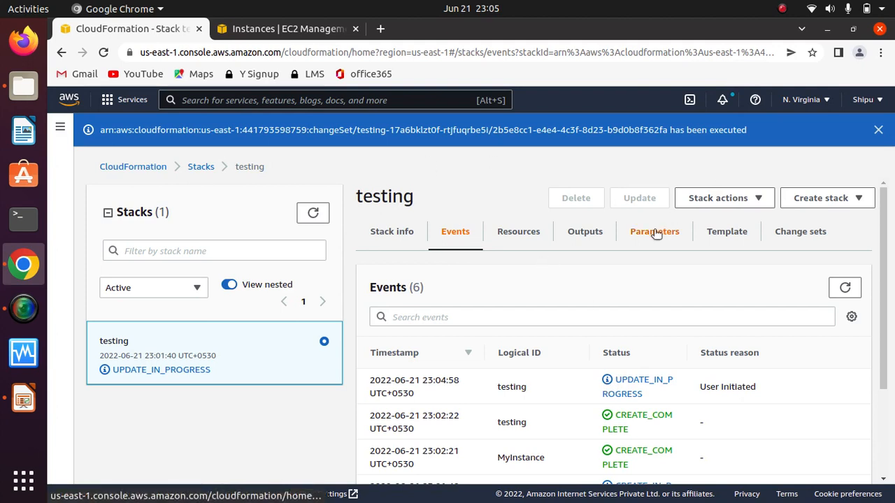
Step: Refresh the testing stack's events repeatedly to follow the update progress
click(844, 288)
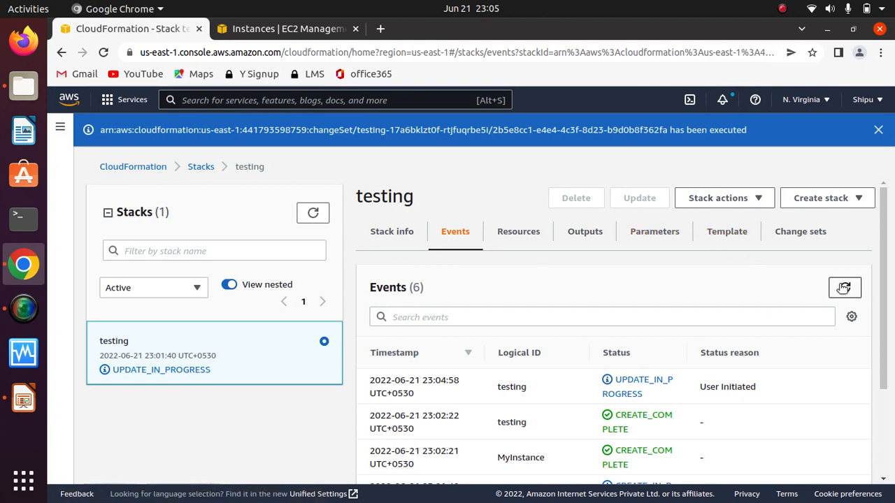
click(844, 288)
click(844, 288)
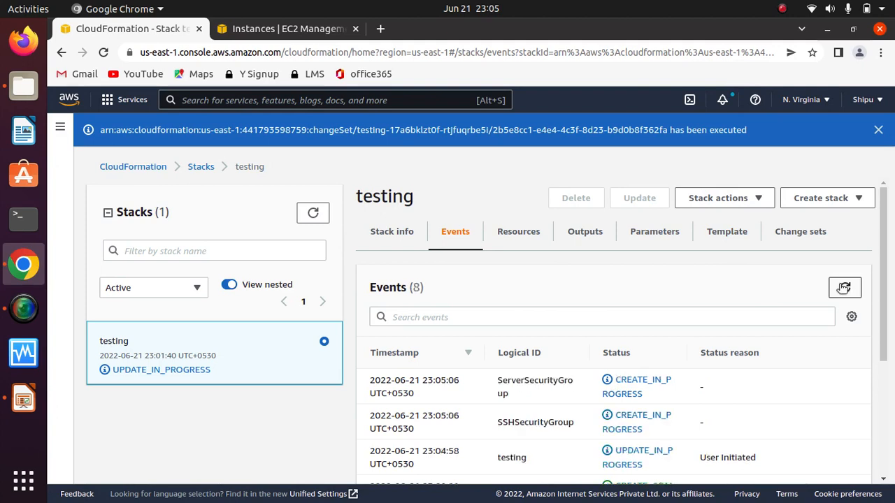
click(844, 288)
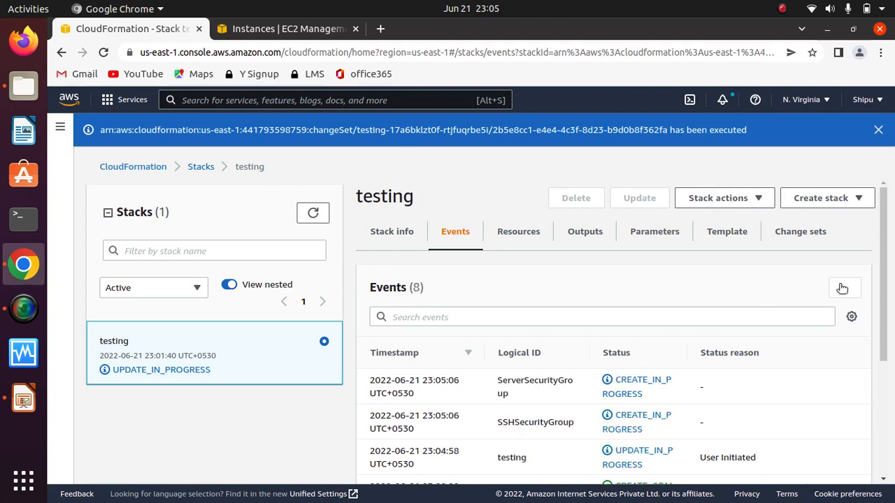
click(784, 9)
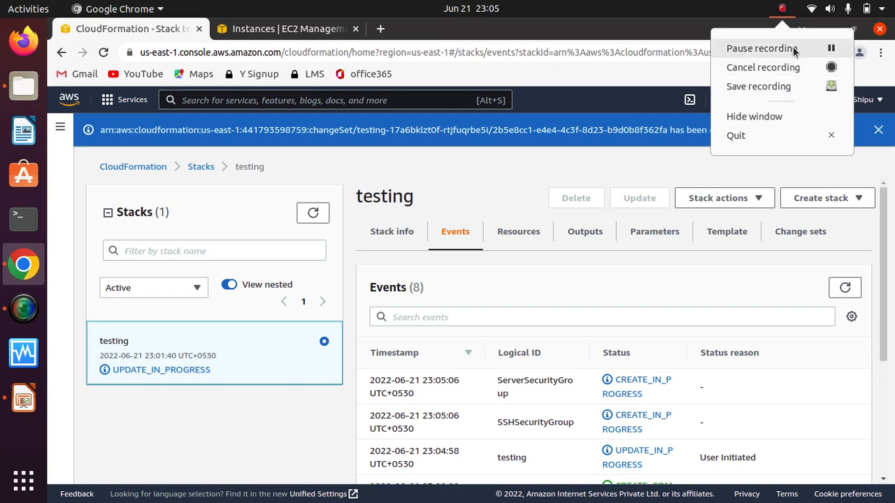
click(762, 49)
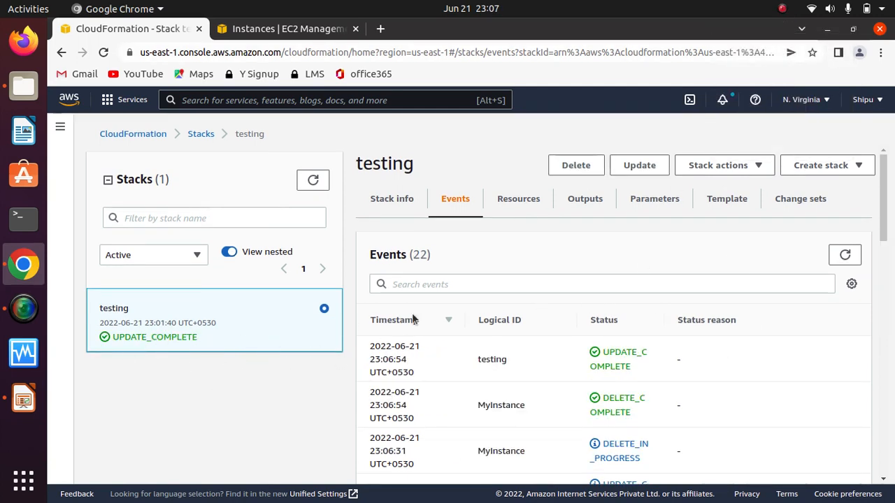
Step: Check the testing stack's remaining change sets and look through its list of resources
click(801, 202)
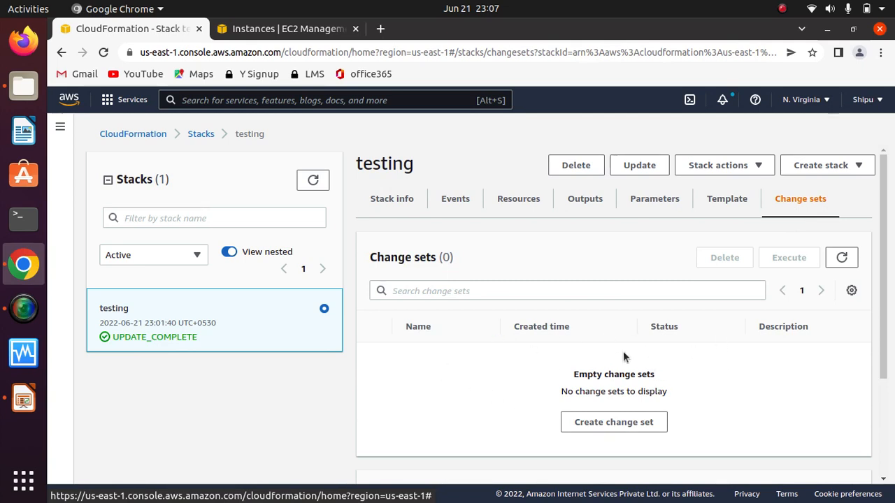
click(522, 201)
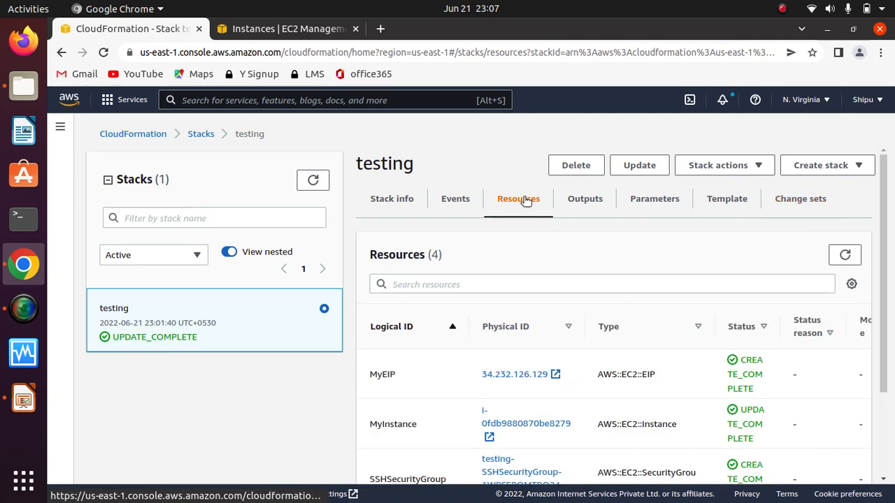
scroll(884, 340, down, 2)
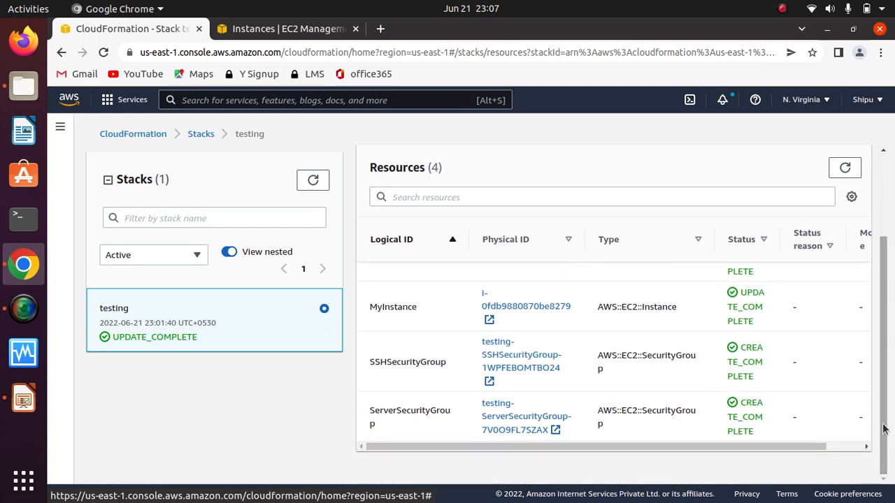
scroll(880, 412, up, 2)
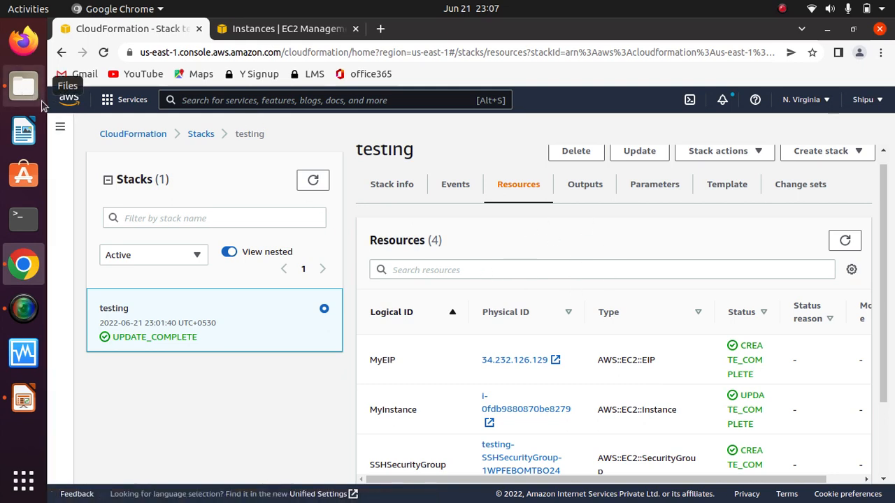
Step: Look over the template files in the cloudformation-sysops folder in Files, and return to the full stacks list in Chrome
click(22, 93)
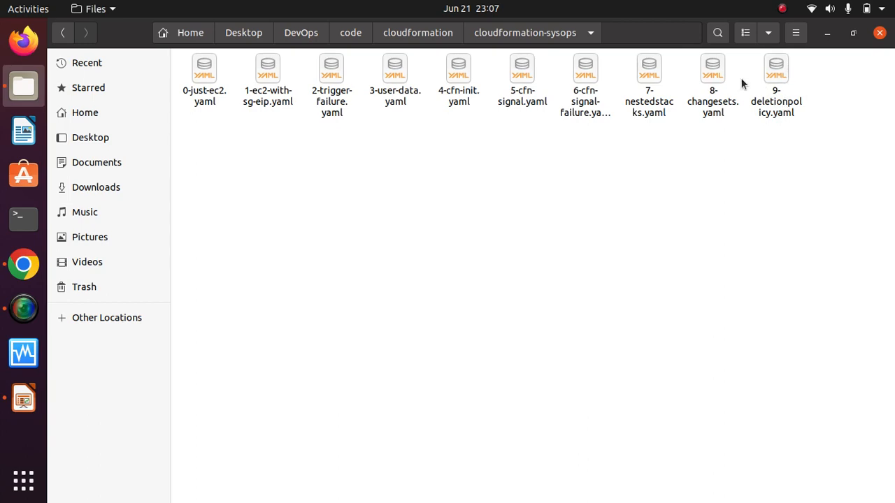
click(828, 33)
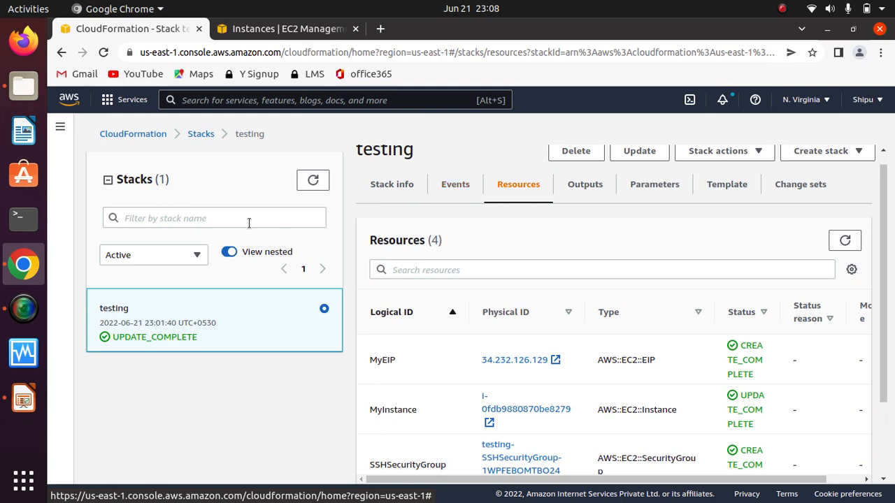
click(201, 136)
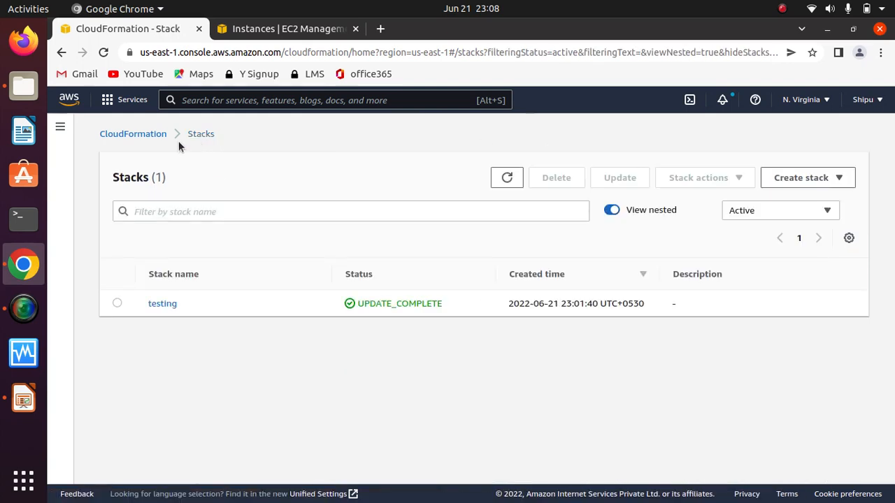
Step: Delete the testing stack, dismiss the deletion notice and reload the stacks page
click(117, 304)
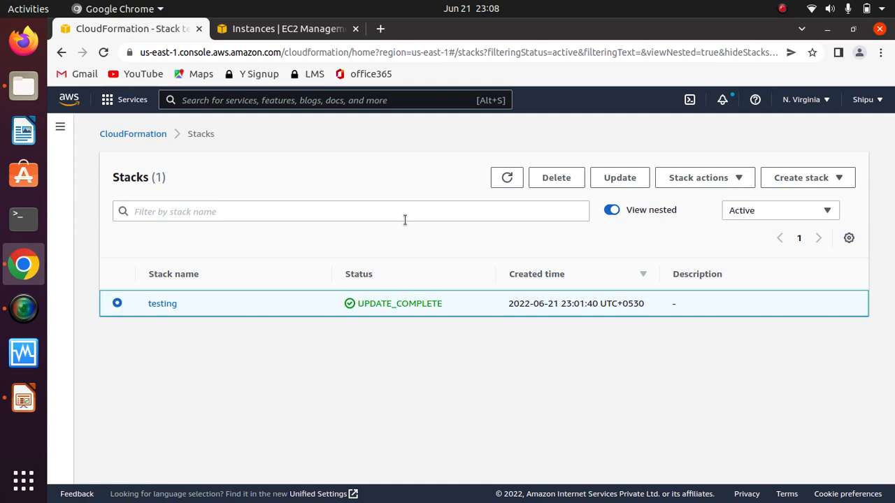
click(575, 184)
click(603, 349)
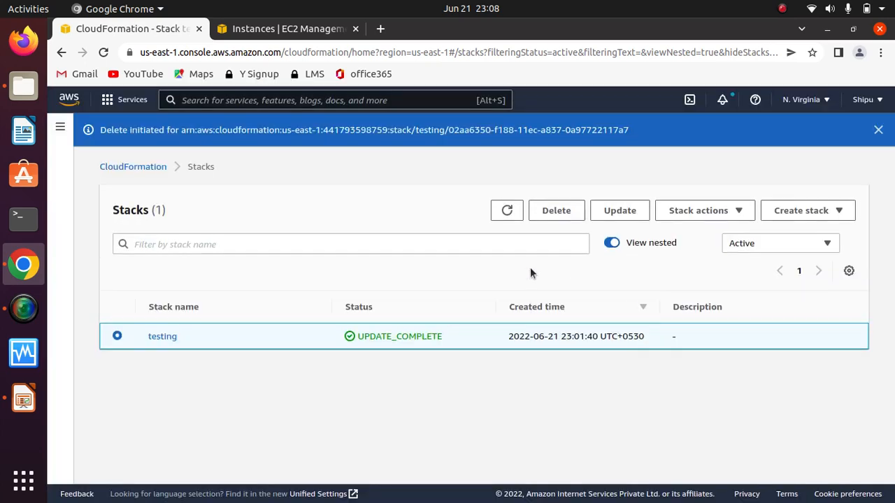
click(878, 130)
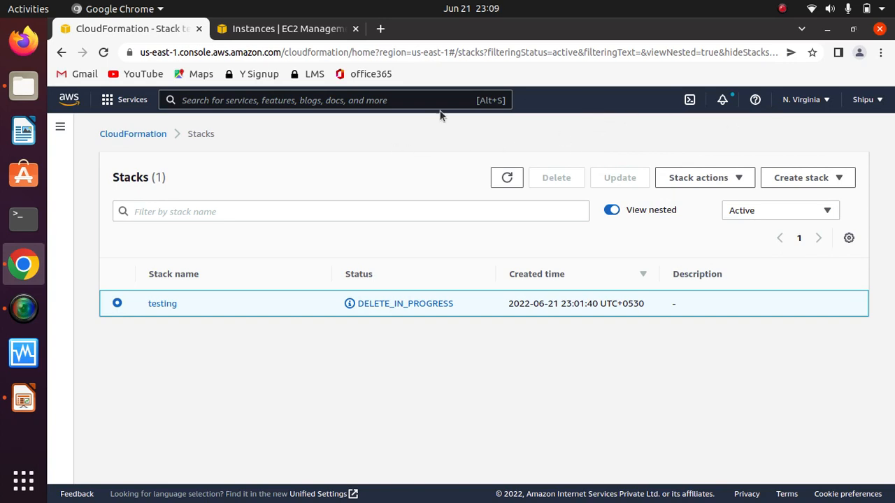
click(104, 52)
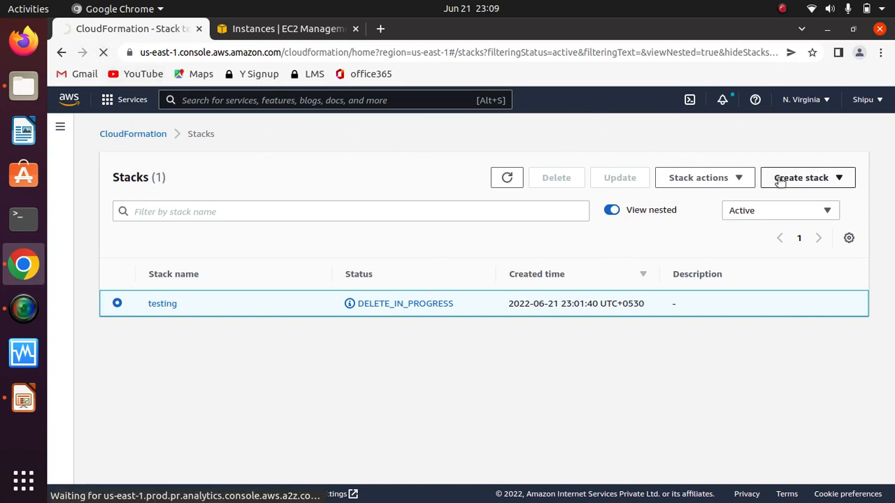
click(836, 178)
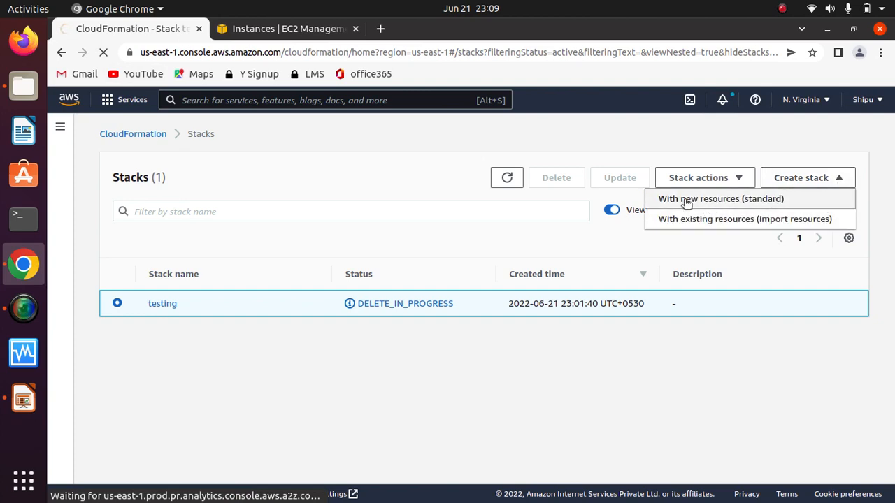
click(731, 200)
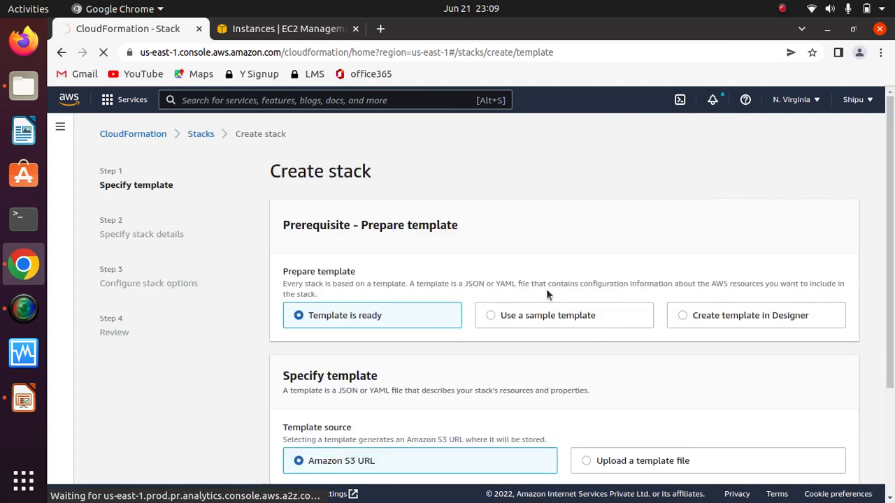
scroll(827, 261, down, 4)
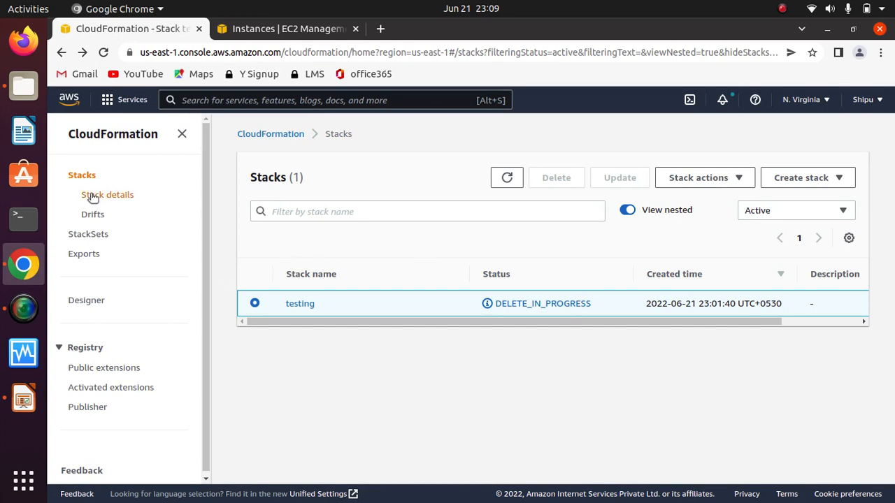
Step: Start creating a stack with new resources from the stacks list, uploading 9-deletionpolicy.yaml as its template, and proceed to the stack details
click(80, 176)
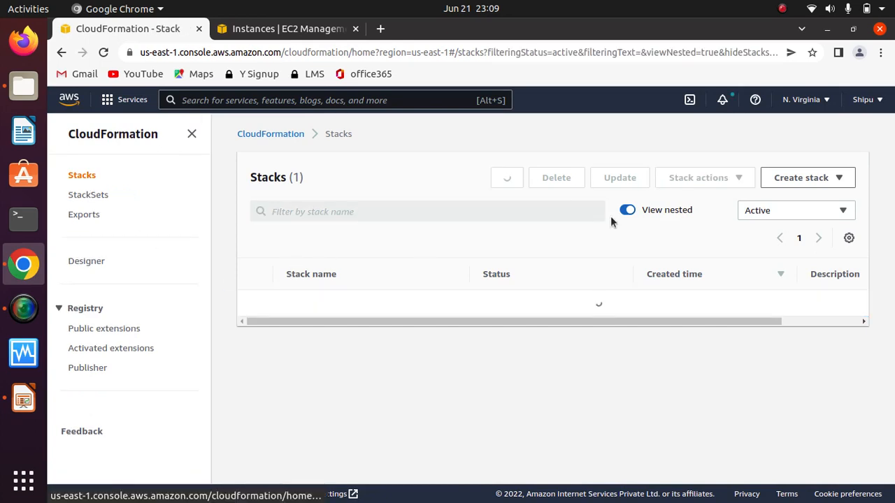
click(811, 179)
click(746, 201)
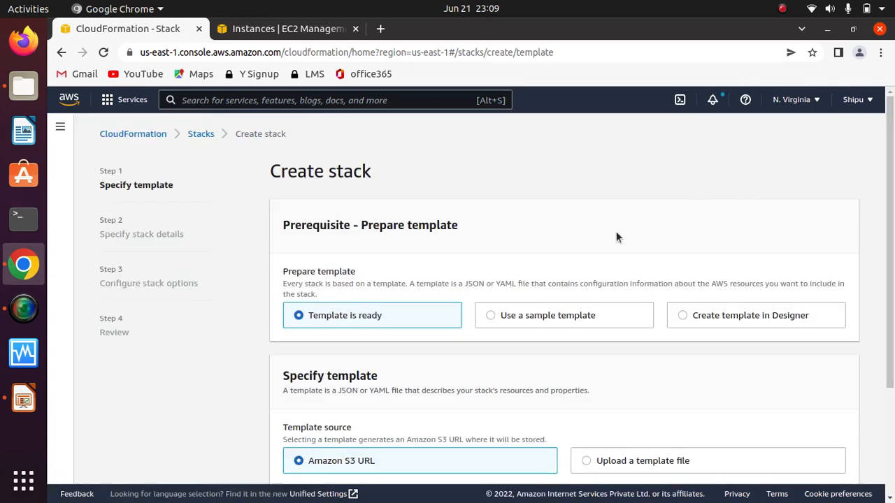
scroll(860, 314, down, 4)
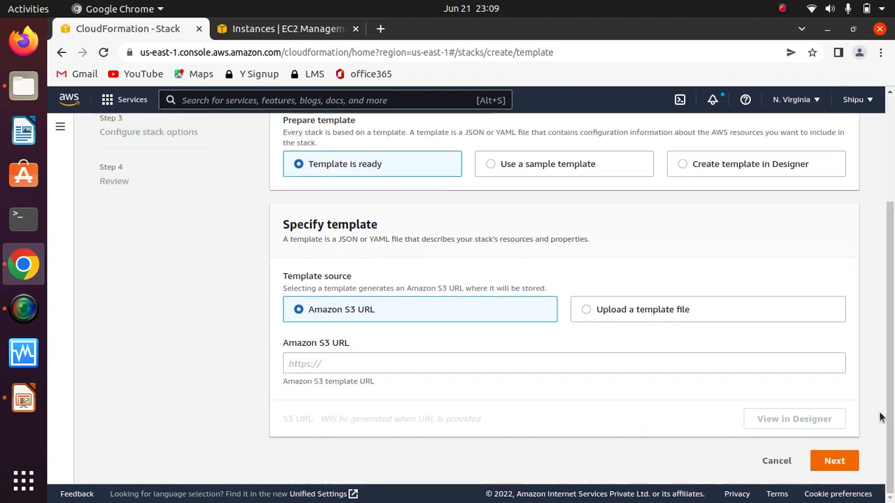
click(606, 316)
click(360, 362)
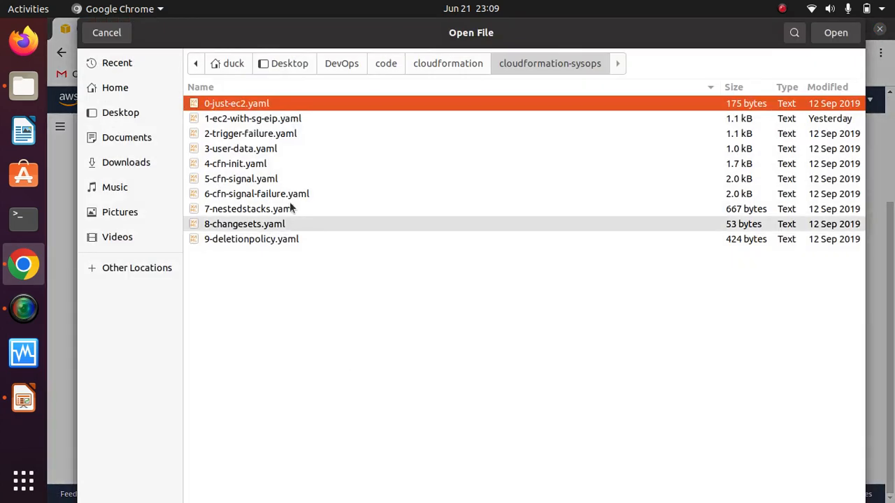
click(252, 239)
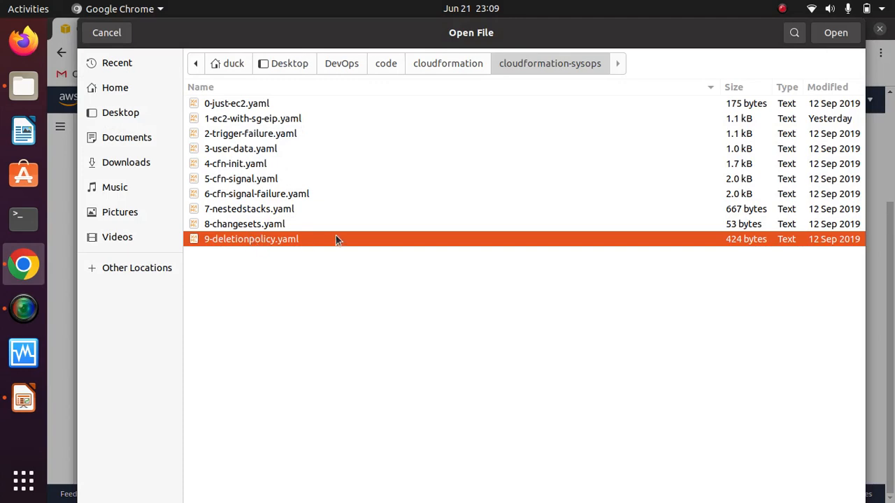
click(822, 34)
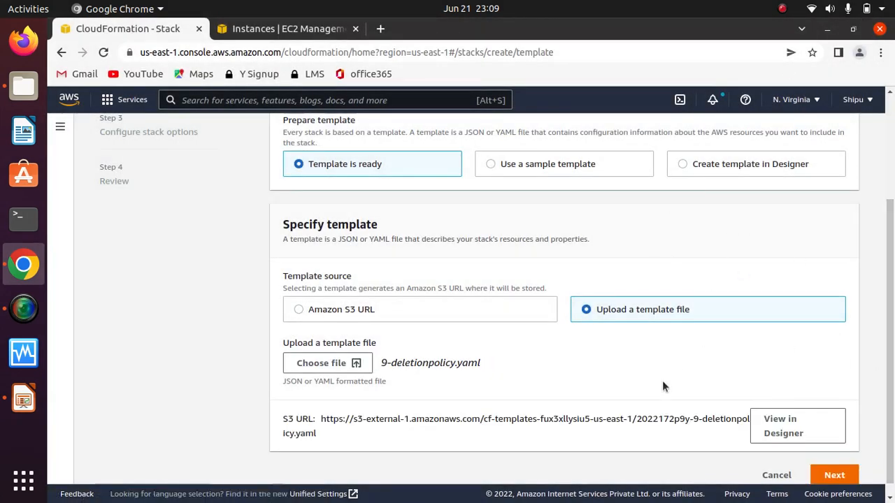
scroll(891, 350, down, 1)
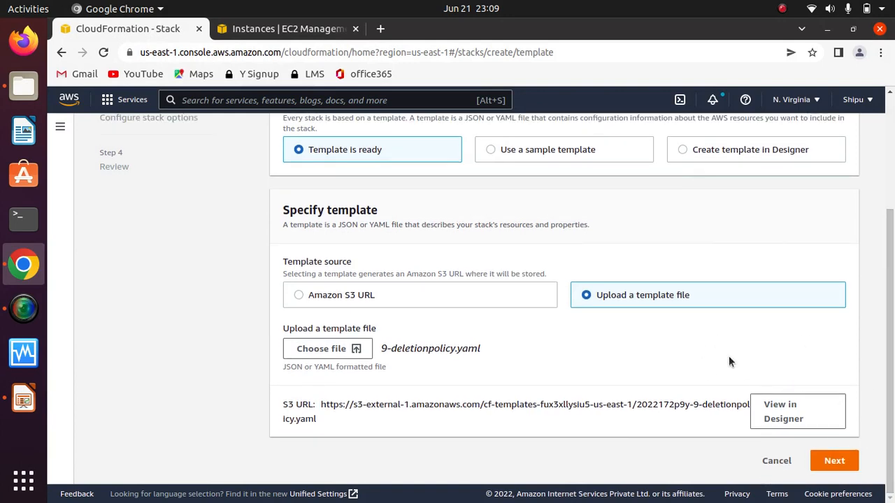
click(834, 461)
Step: Name the stack del, keep the default stack options and create it
click(475, 279)
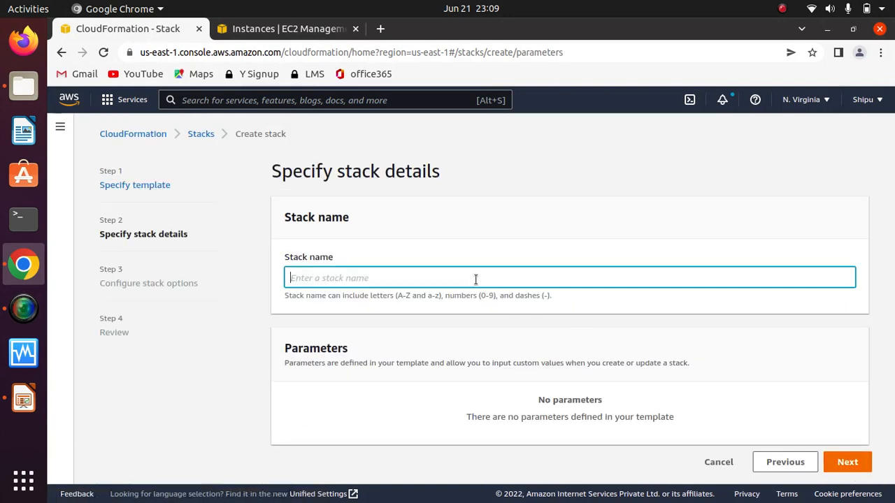
text(del)
click(844, 462)
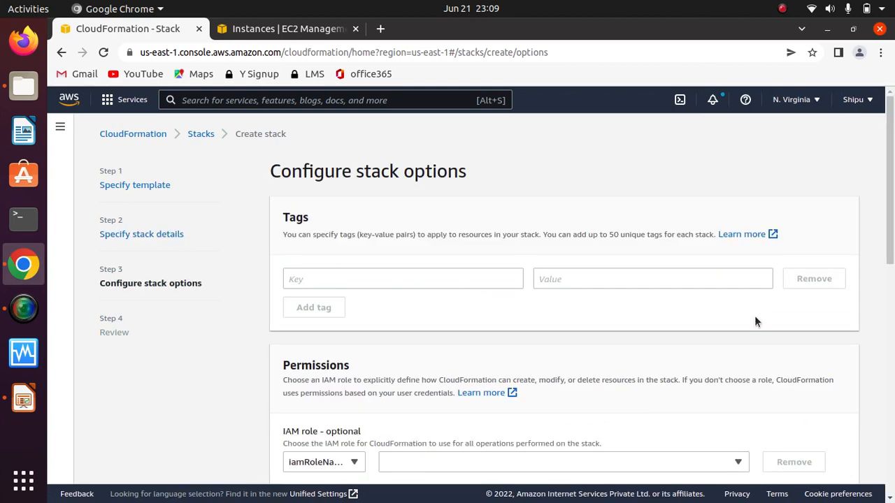
drag(893, 210, 893, 447)
click(844, 465)
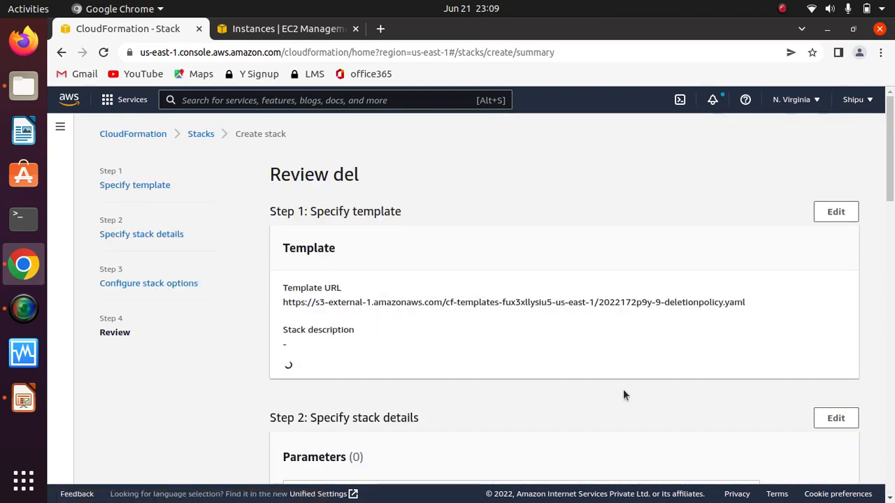
drag(892, 177, 892, 469)
click(821, 467)
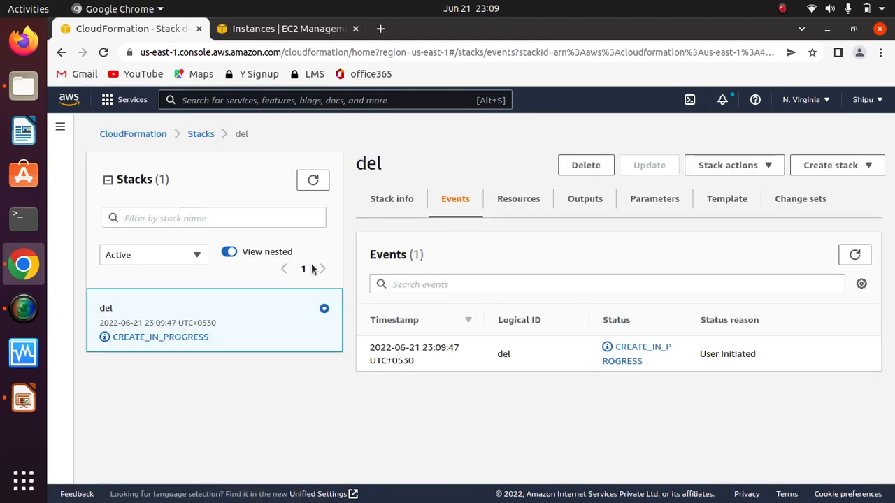
Step: Check the del stack's parameters and examine the MySG security group and its DeletionPolicy in the template
click(650, 202)
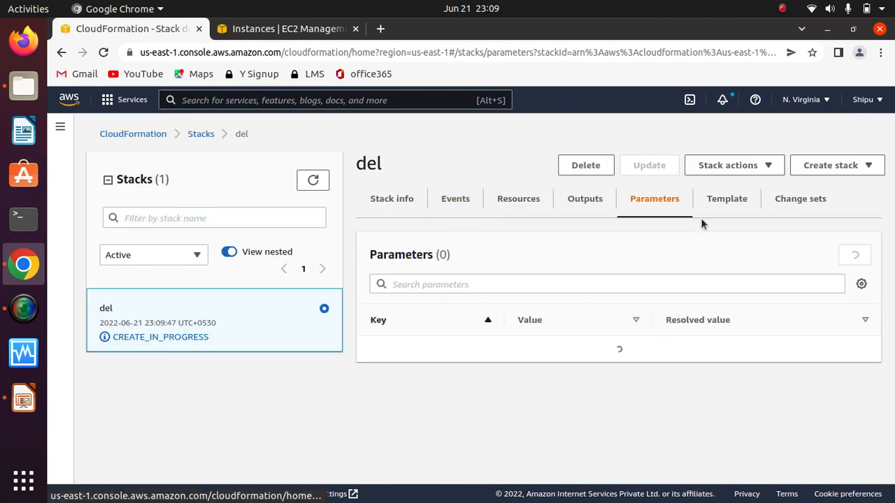
click(740, 201)
scroll(893, 376, down, 1)
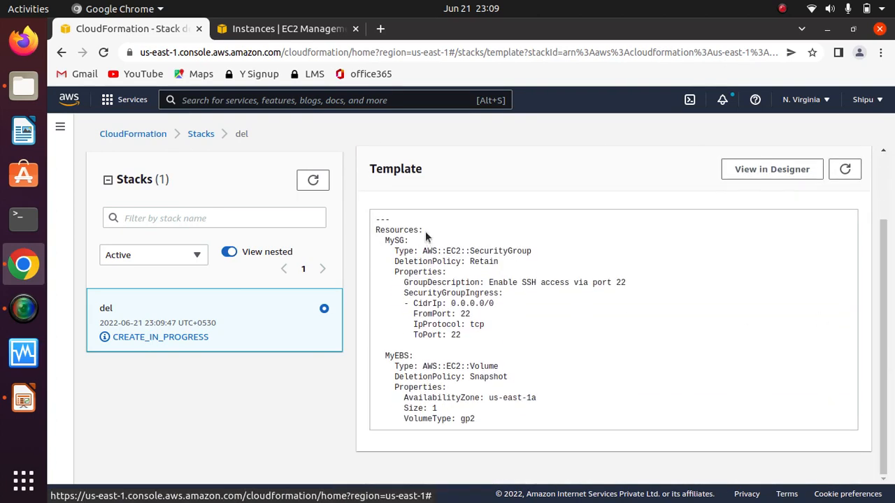
drag(425, 233, 362, 223)
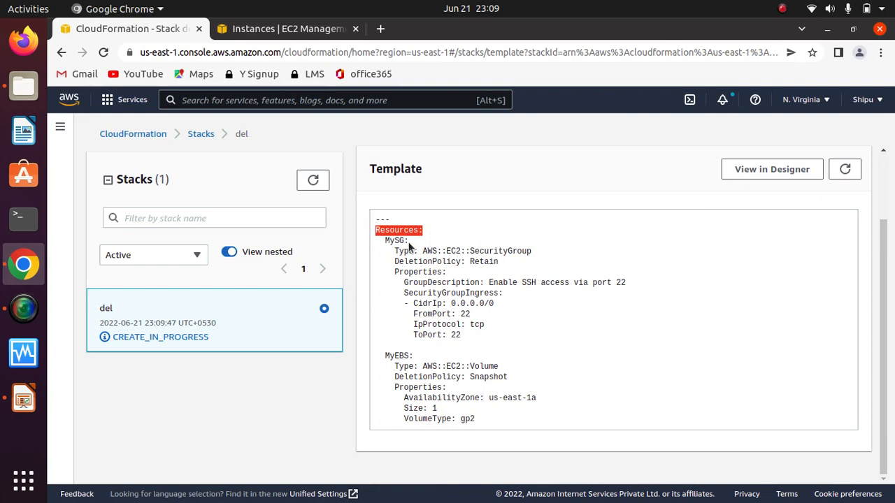
drag(410, 243, 383, 241)
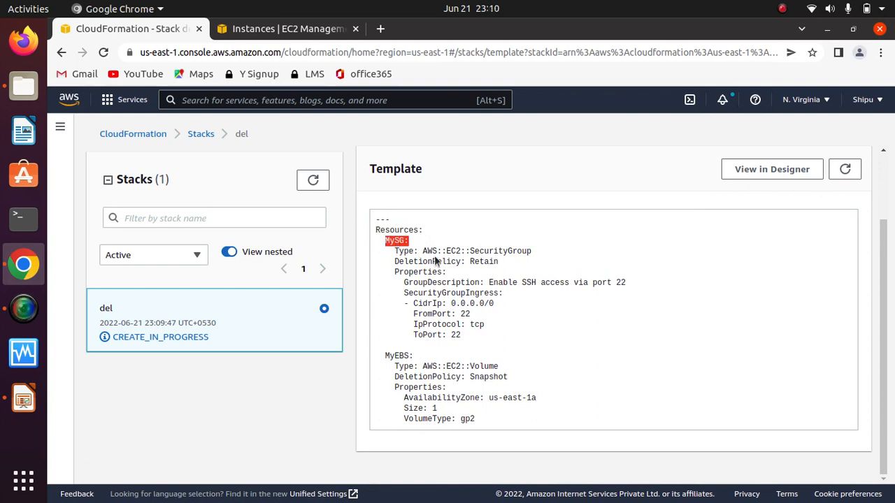
drag(539, 250, 394, 262)
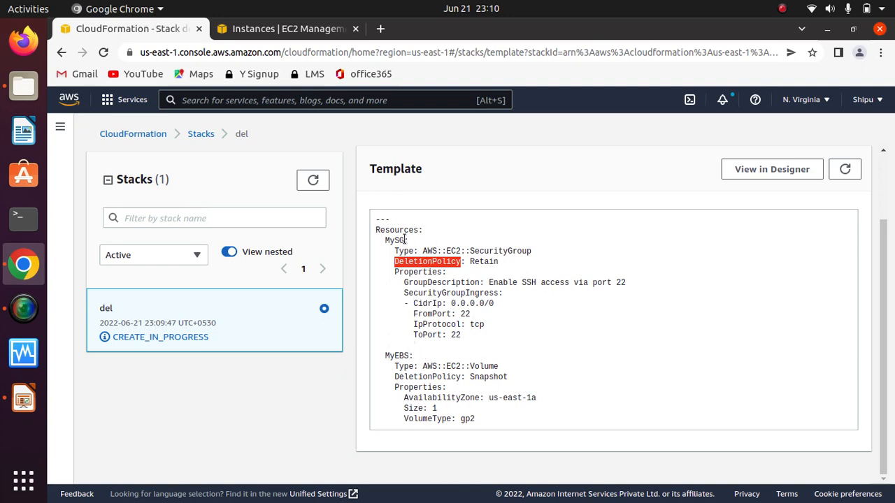
drag(404, 241, 393, 244)
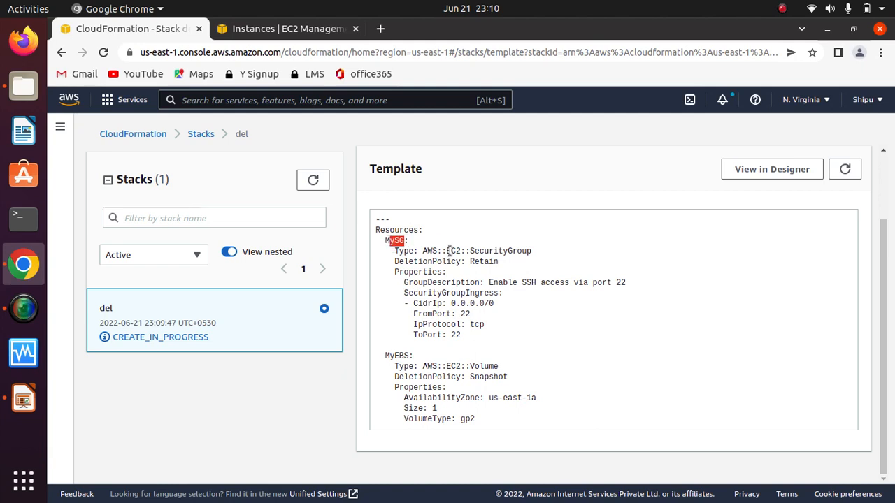
click(493, 280)
drag(475, 262, 503, 263)
click(488, 316)
Step: Examine the MyEBS volume definition in the del stack's template
drag(411, 356, 383, 357)
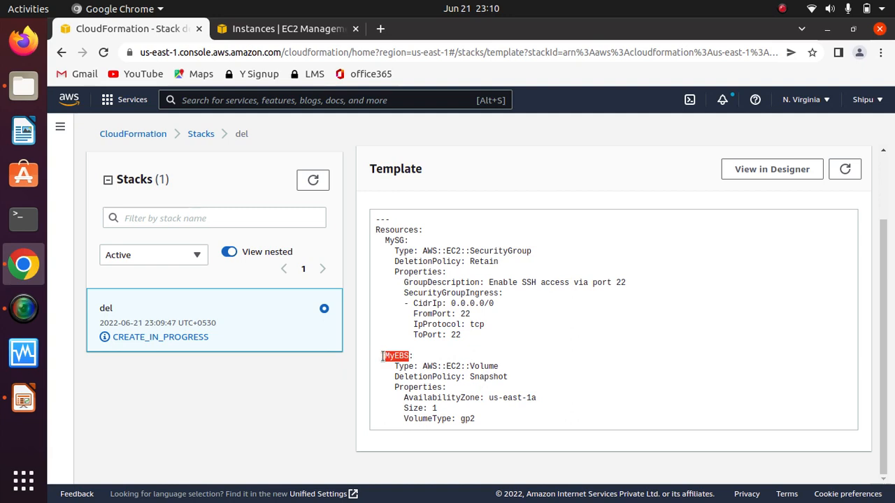
click(540, 343)
scroll(851, 275, up, 2)
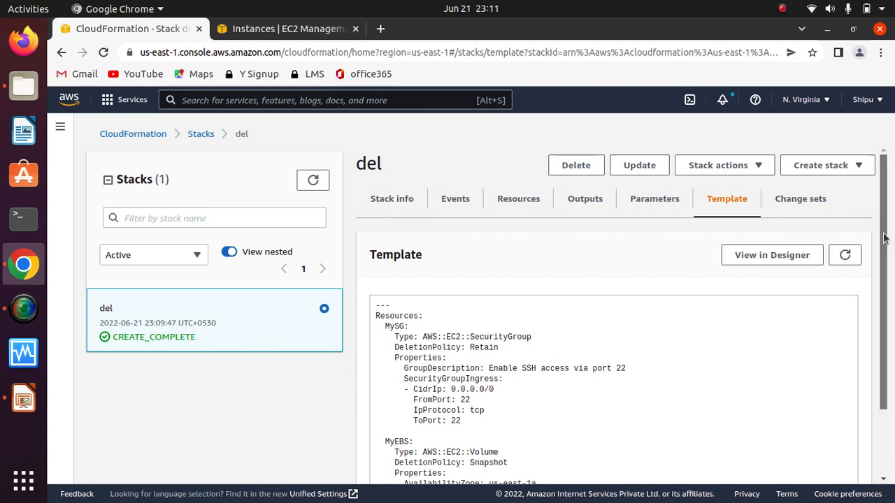
scroll(884, 238, down, 1)
scroll(860, 202, up, 1)
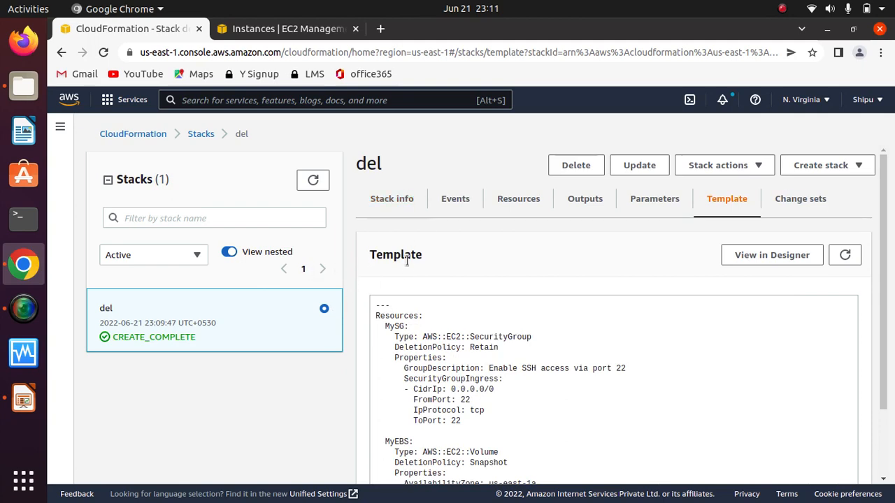
Step: Delete the del stack and open its events
click(576, 168)
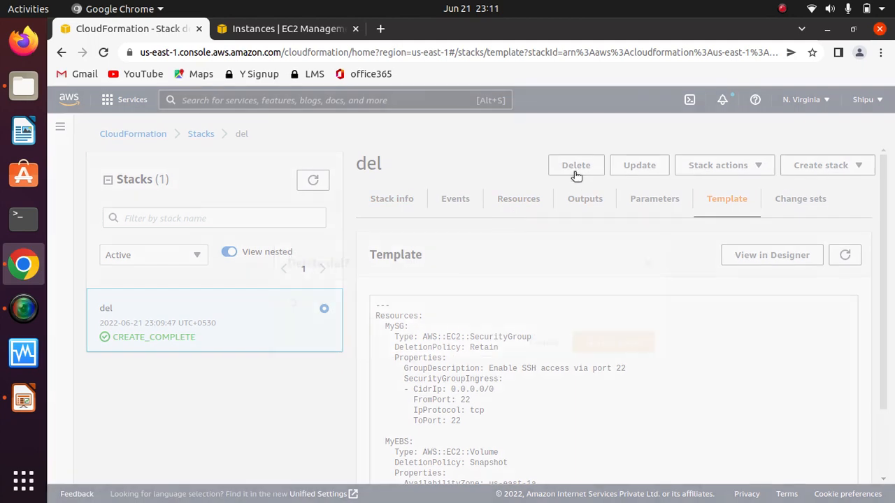
click(603, 348)
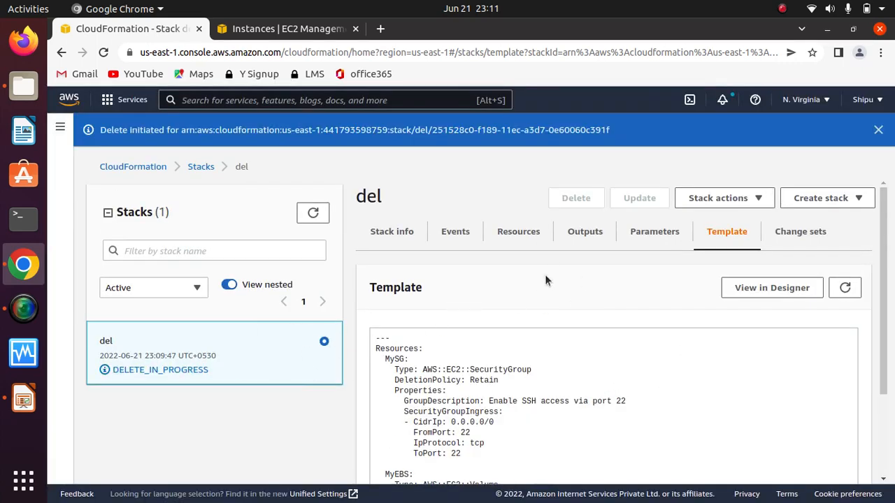
click(456, 232)
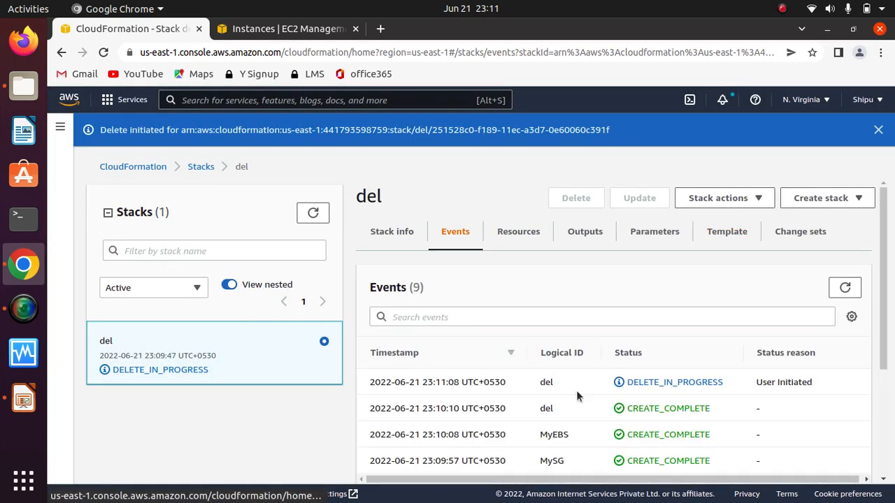
Step: Look through the del stack's events and refresh them to follow how each resource is handled during deletion
drag(885, 333, 881, 351)
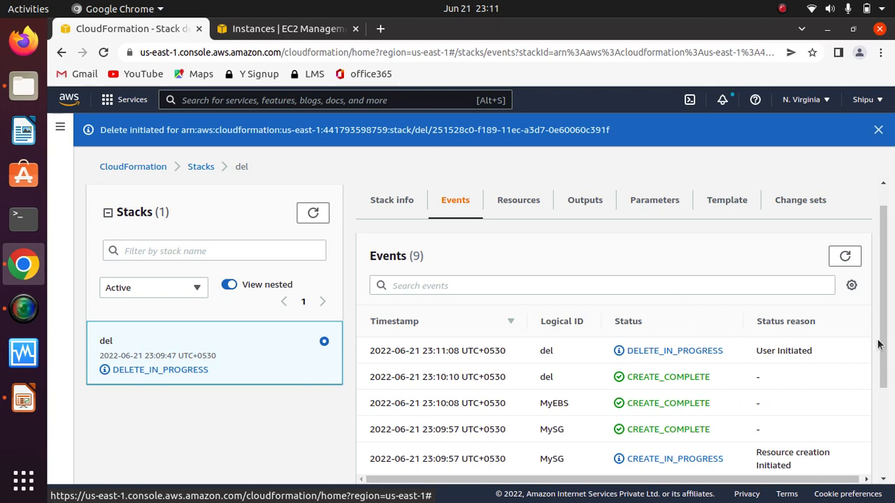
drag(879, 343, 894, 417)
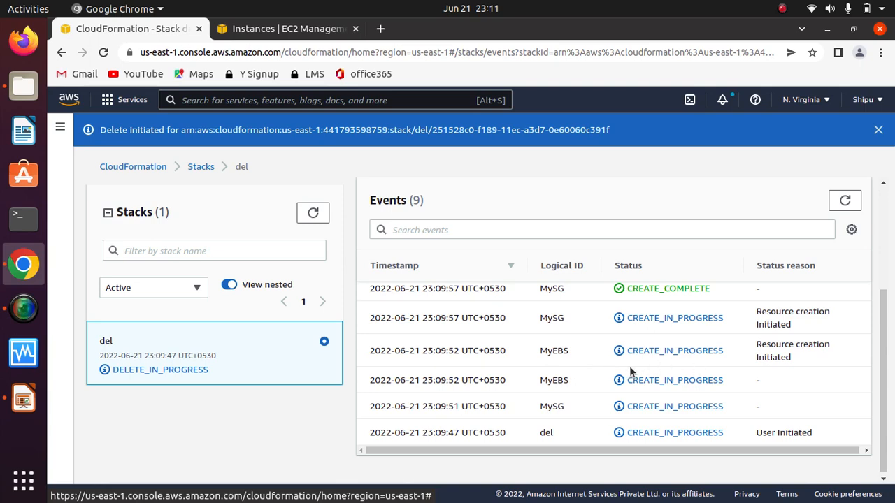
drag(887, 400, 884, 326)
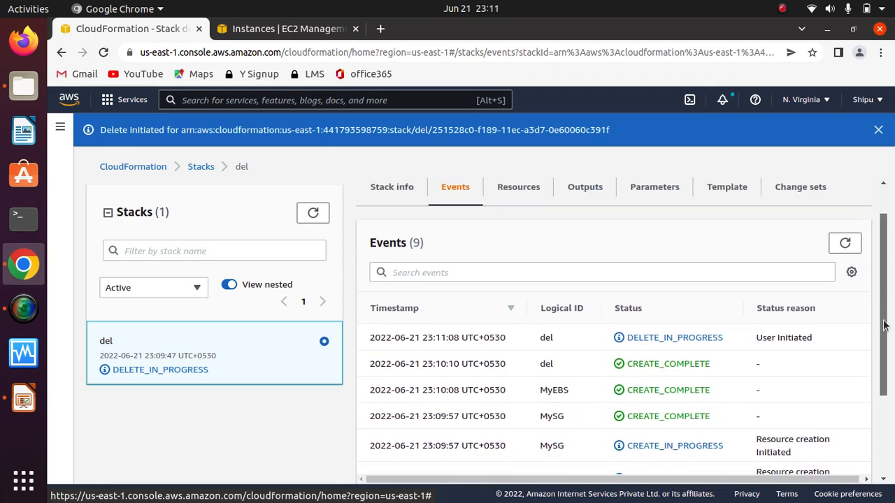
click(845, 243)
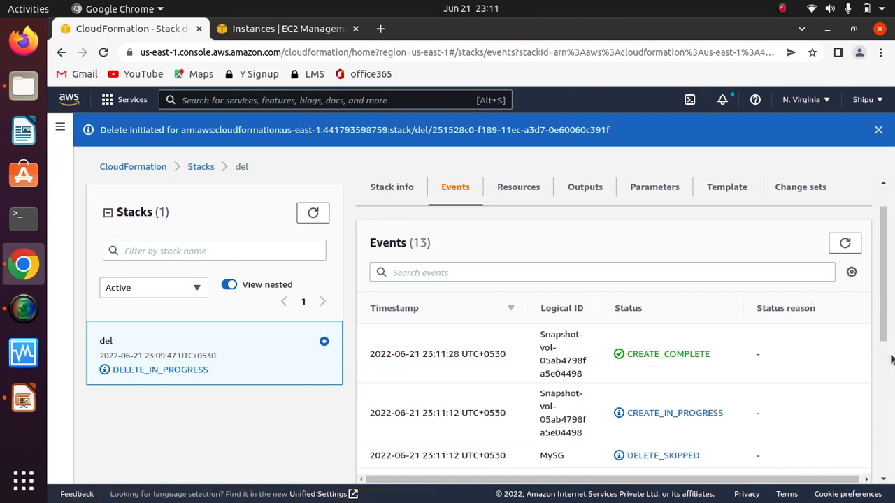
scroll(888, 344, down, 1)
scroll(889, 344, up, 1)
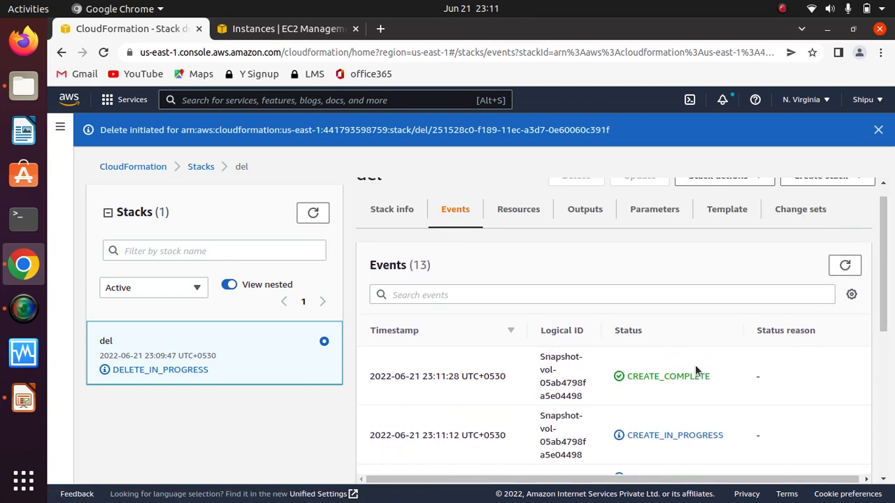
Step: Examine the del stack's deletion events for the volume snapshot, the MySG security group and the MyEBS volume
drag(537, 367, 588, 398)
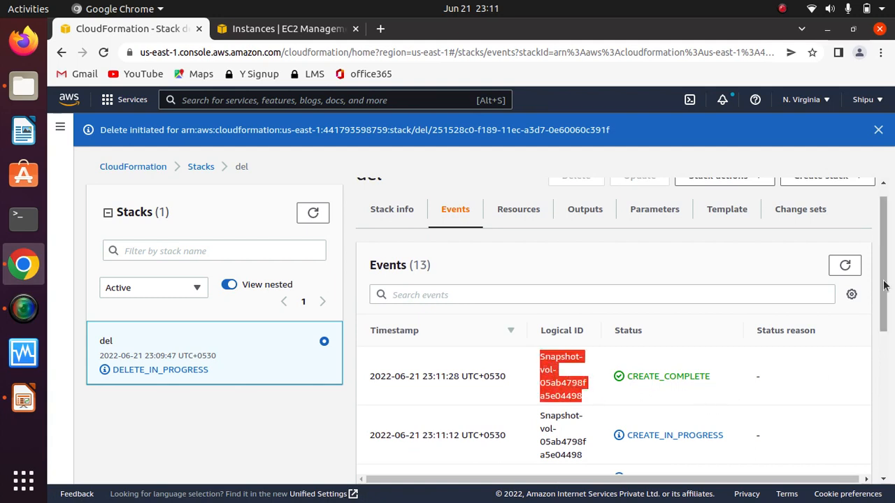
scroll(892, 338, down, 3)
drag(734, 316, 529, 296)
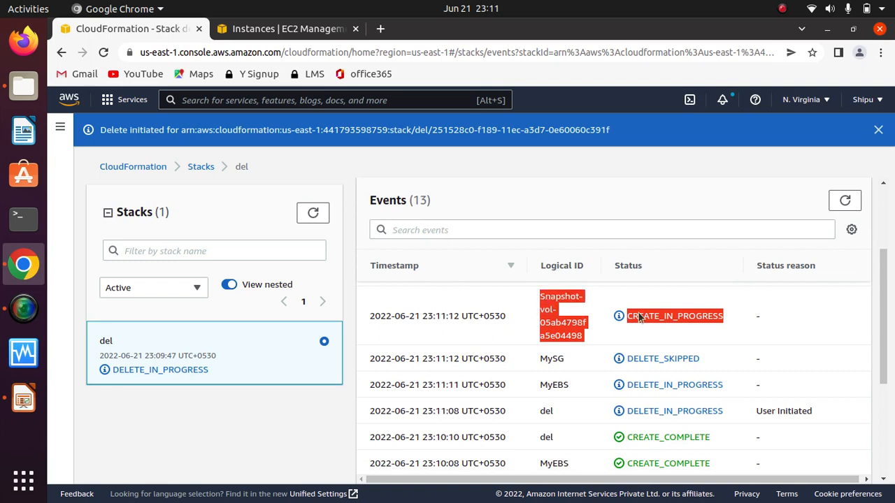
drag(702, 359, 608, 365)
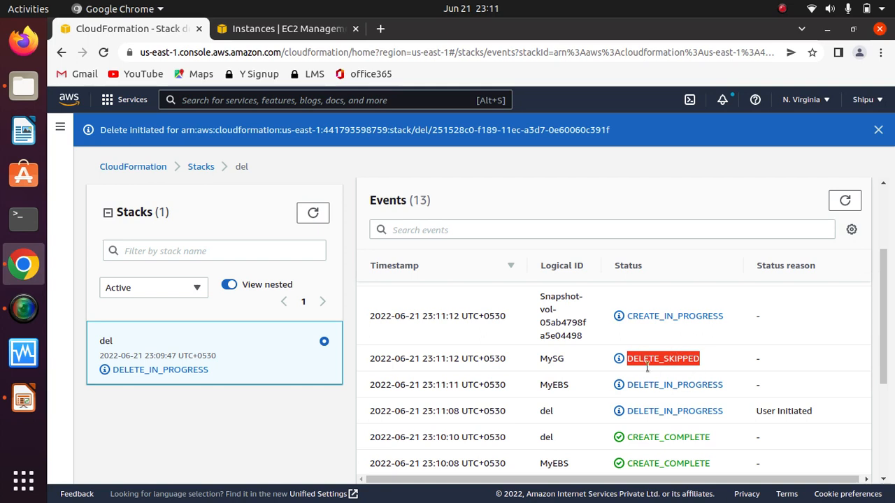
drag(570, 364, 526, 368)
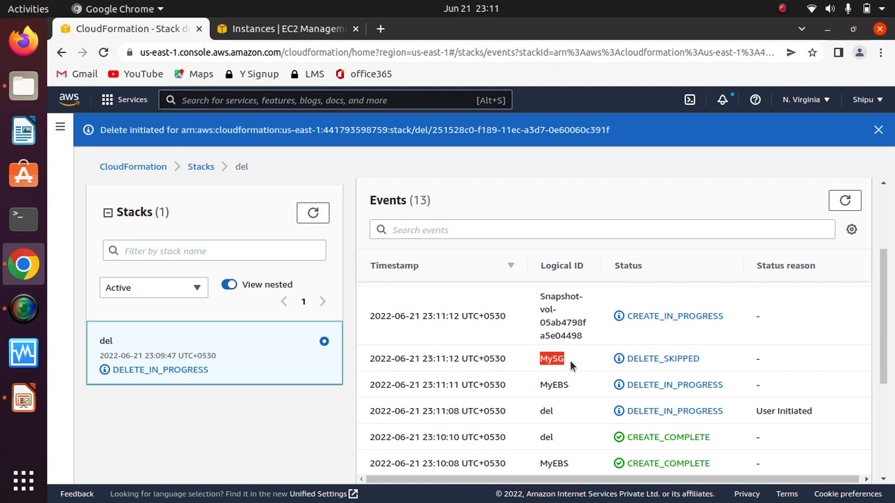
drag(570, 360, 522, 384)
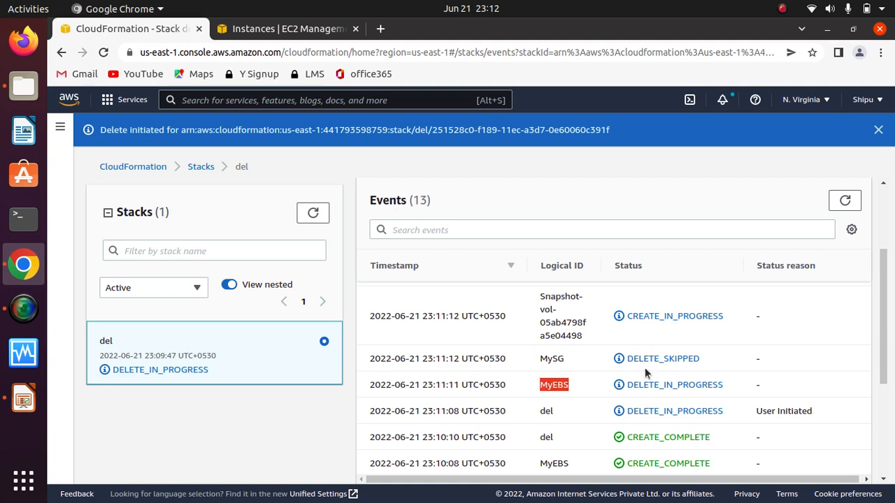
drag(883, 371, 884, 340)
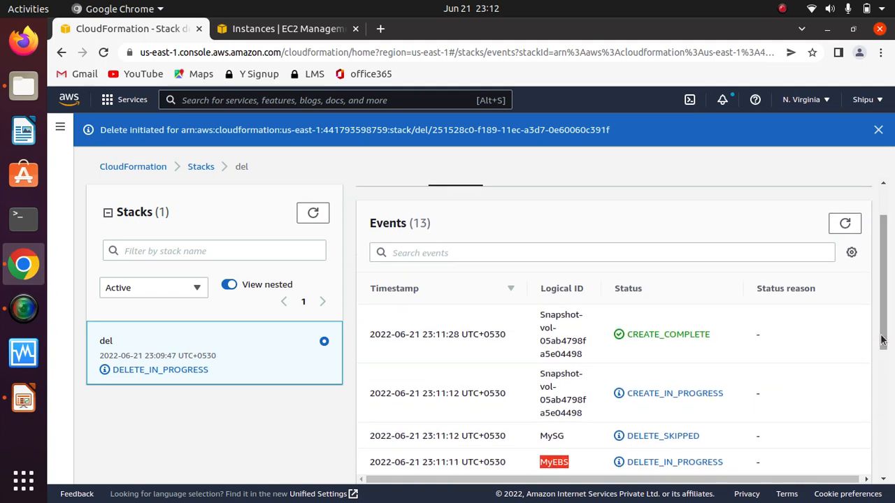
drag(590, 354, 532, 312)
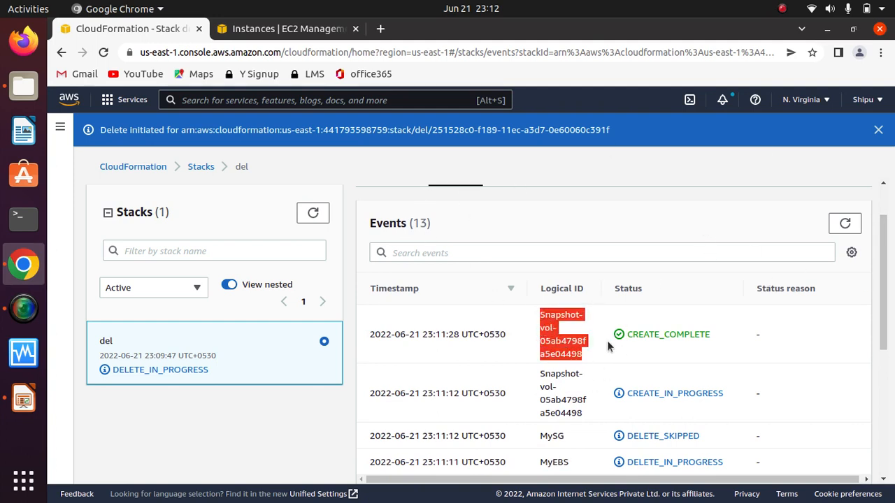
scroll(841, 378, down, 1)
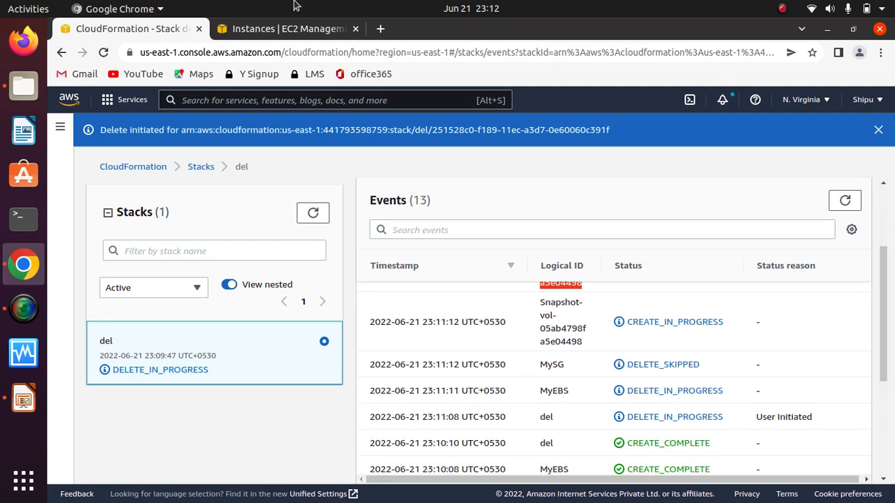
Step: Open the EC2 security groups list, widen the security group name column and select the del stack's MySG group
click(286, 28)
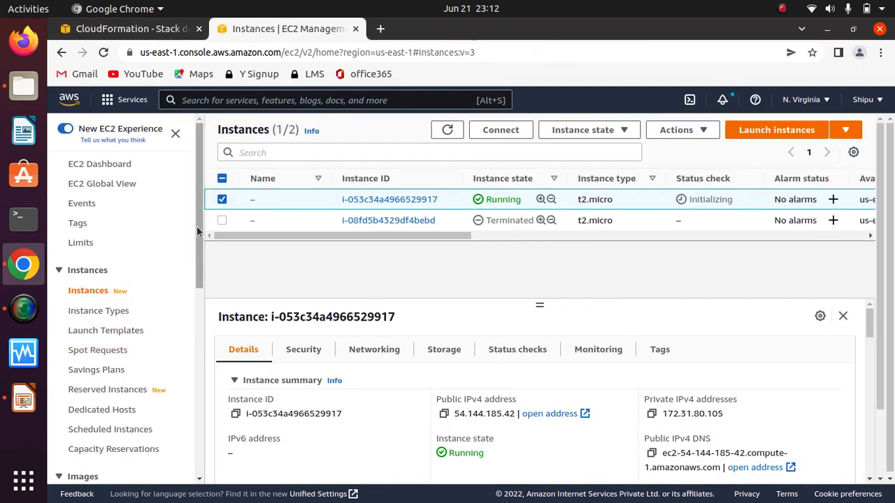
drag(197, 230, 198, 402)
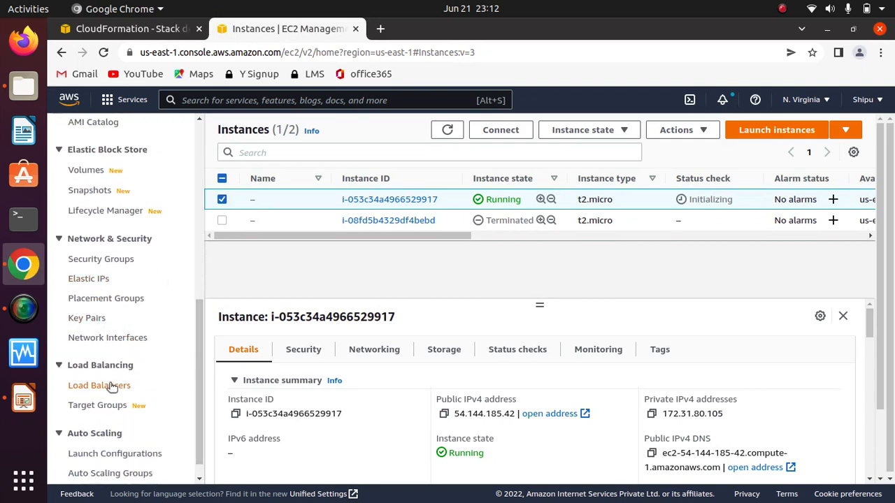
drag(201, 343, 202, 356)
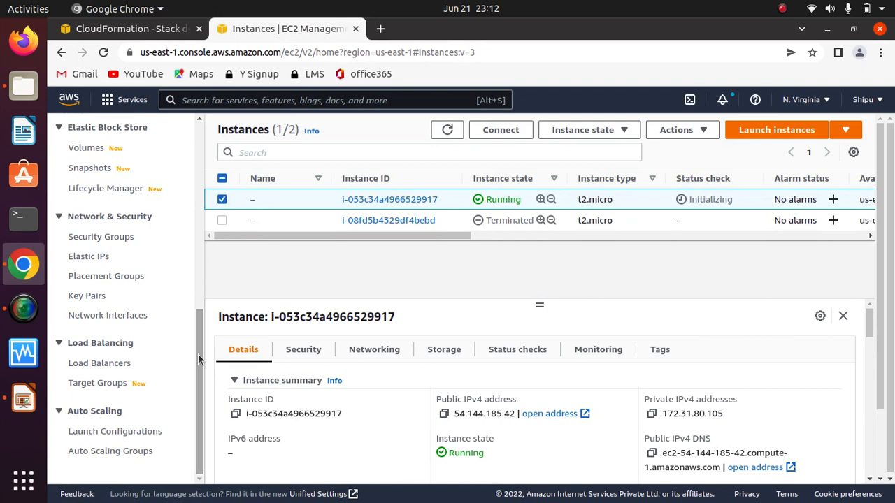
click(101, 237)
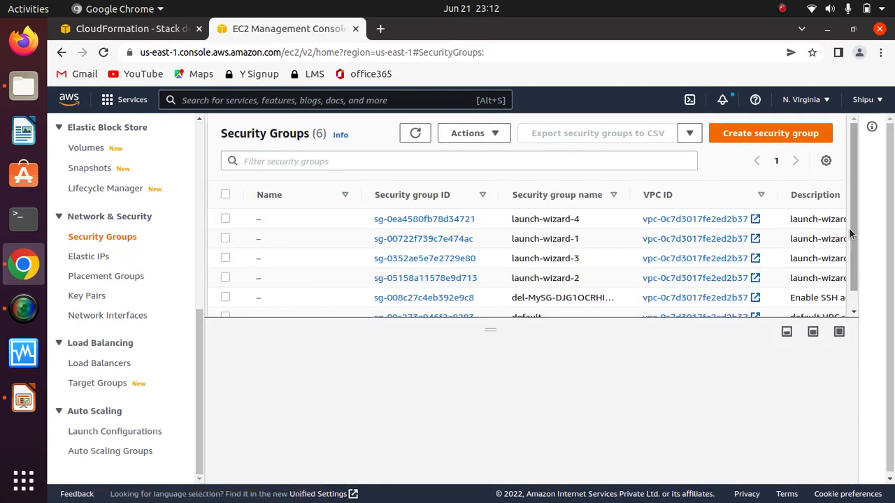
drag(854, 238, 858, 304)
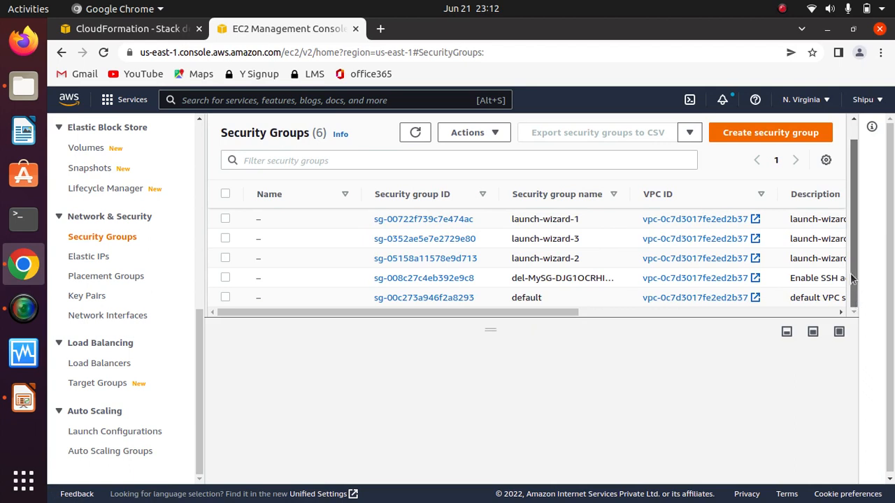
drag(628, 196, 649, 213)
drag(525, 314, 434, 324)
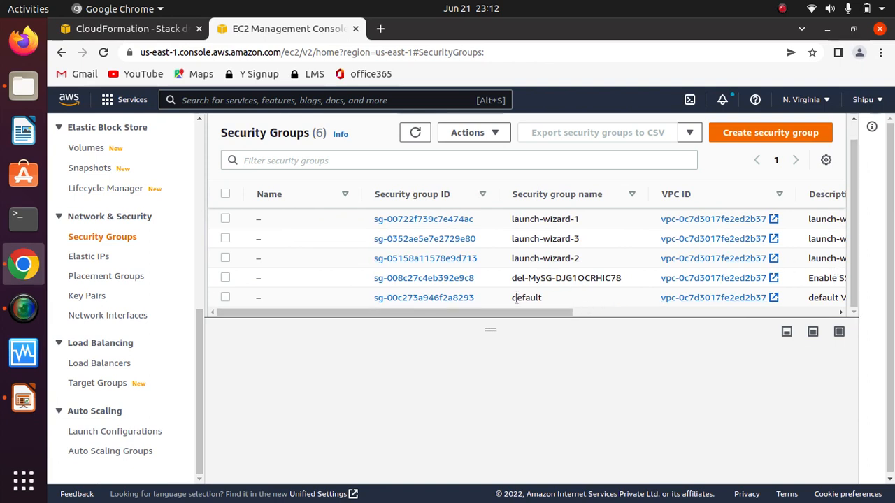
drag(519, 278, 623, 277)
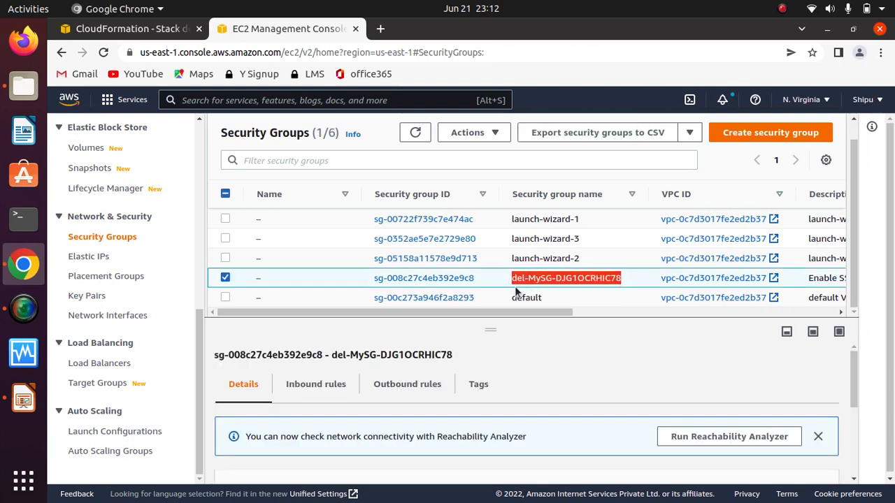
Step: Check the selected security group's tags for its CloudFormation logical ID and stack name
click(482, 386)
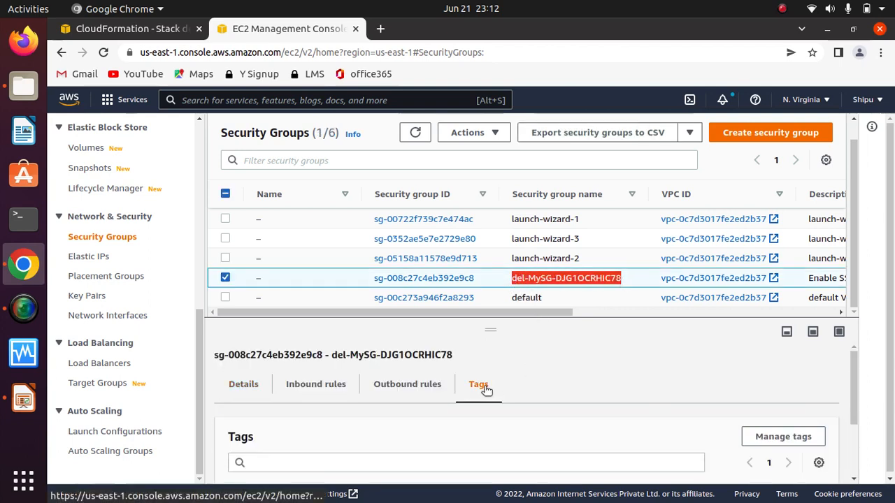
drag(893, 331, 893, 368)
scroll(851, 420, down, 3)
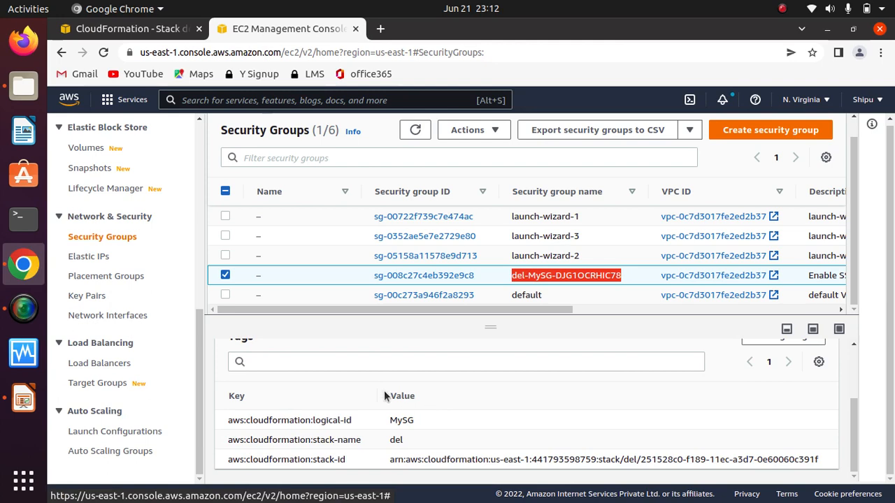
mouse_move(379, 396)
mouse_down()
mouse_move(460, 396)
mouse_move(383, 396)
mouse_up()
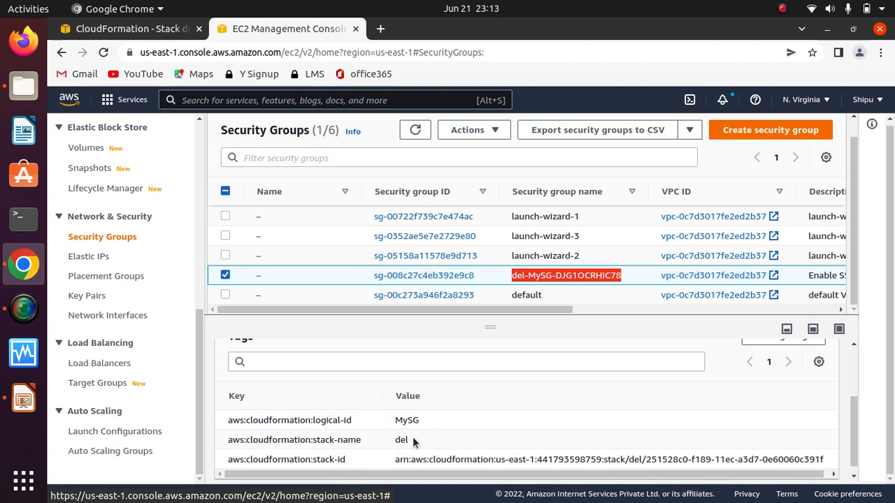
drag(413, 440, 393, 422)
click(430, 424)
click(498, 419)
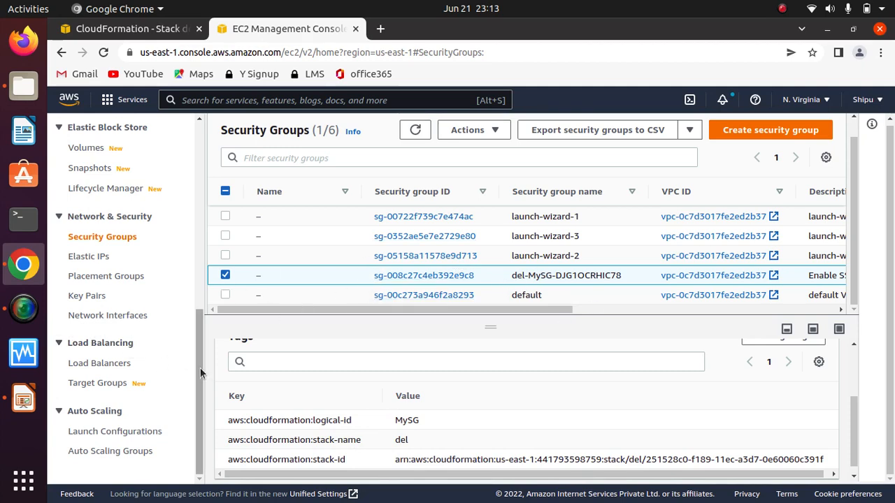
Step: Check the EBS volumes list for the del stack's volume and open the EBS snapshots list
drag(194, 370, 195, 321)
click(78, 260)
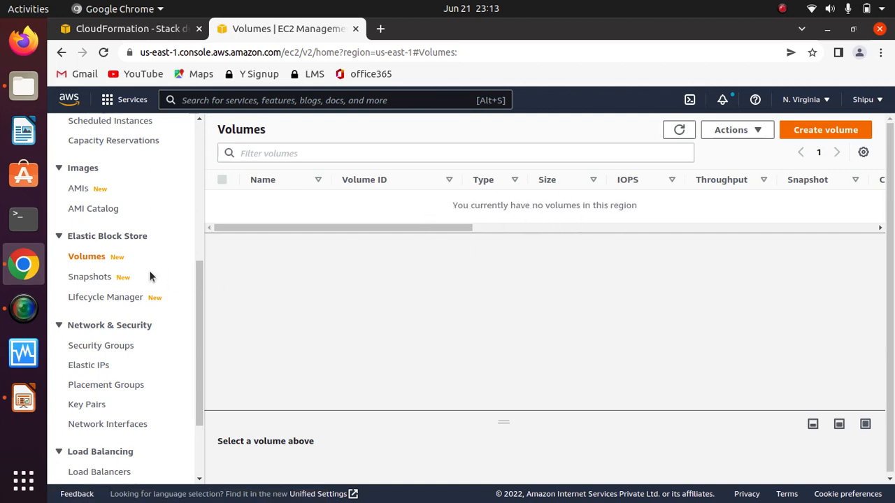
click(89, 277)
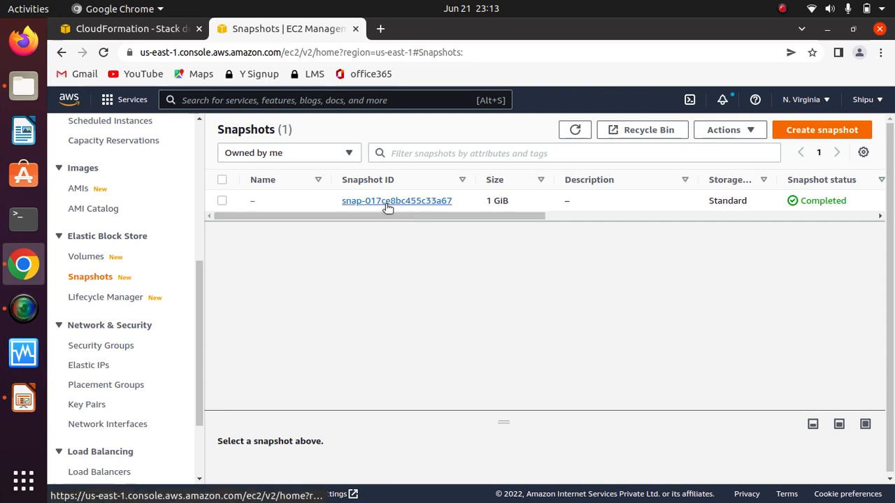
Step: Look across the 1 GiB snapshot's columns, refresh the snapshots list and set the details pane to half height
click(223, 202)
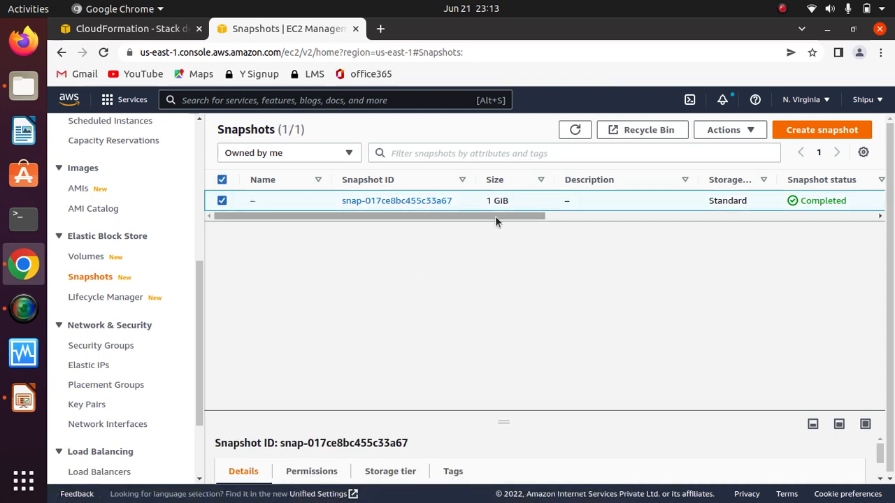
drag(496, 217, 732, 236)
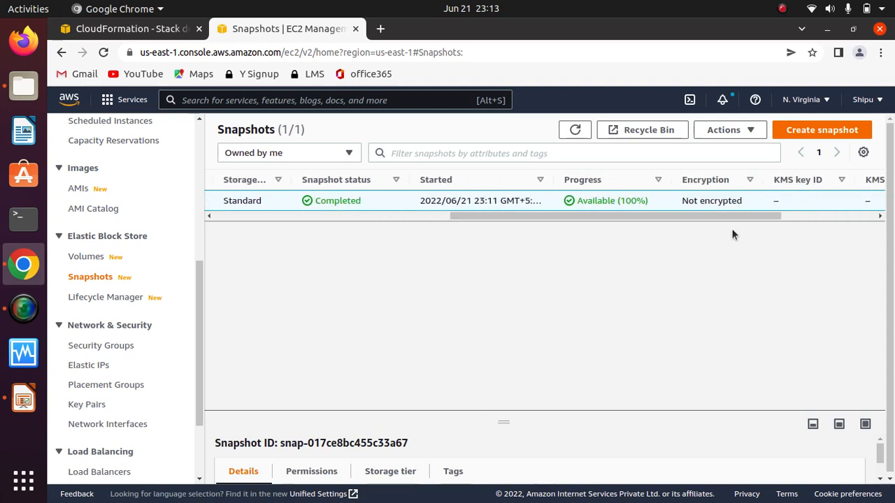
drag(672, 220, 252, 231)
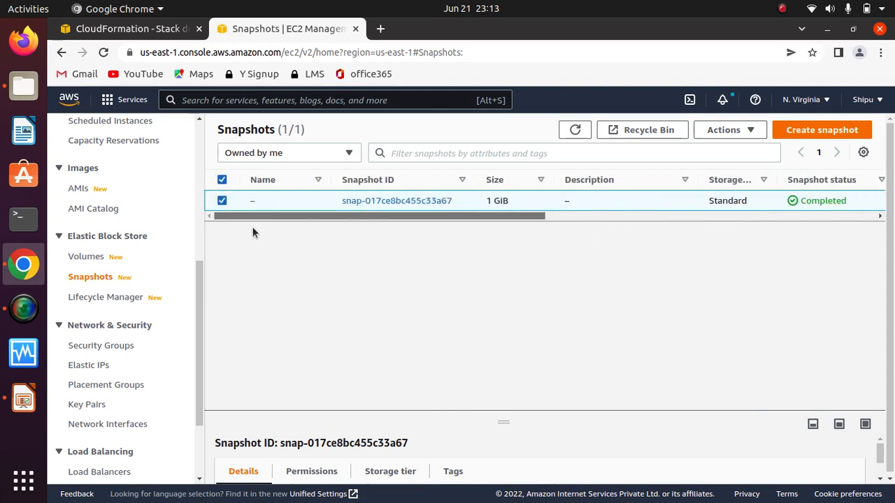
click(575, 130)
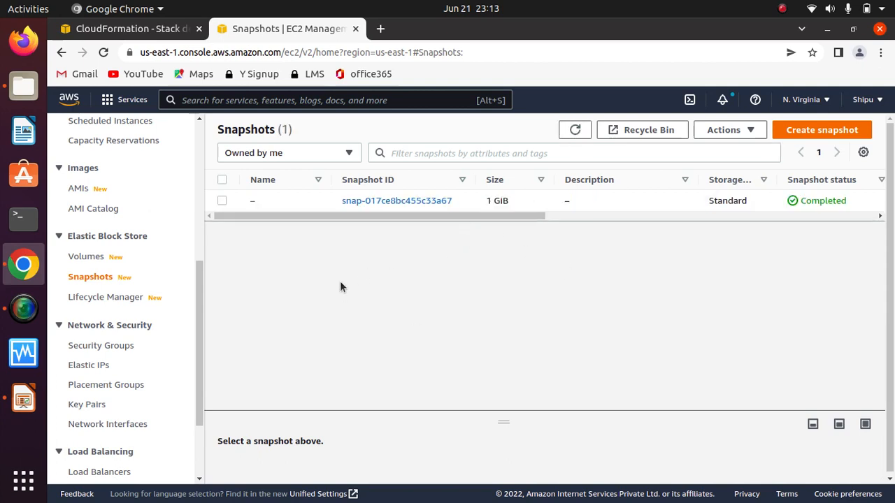
click(813, 424)
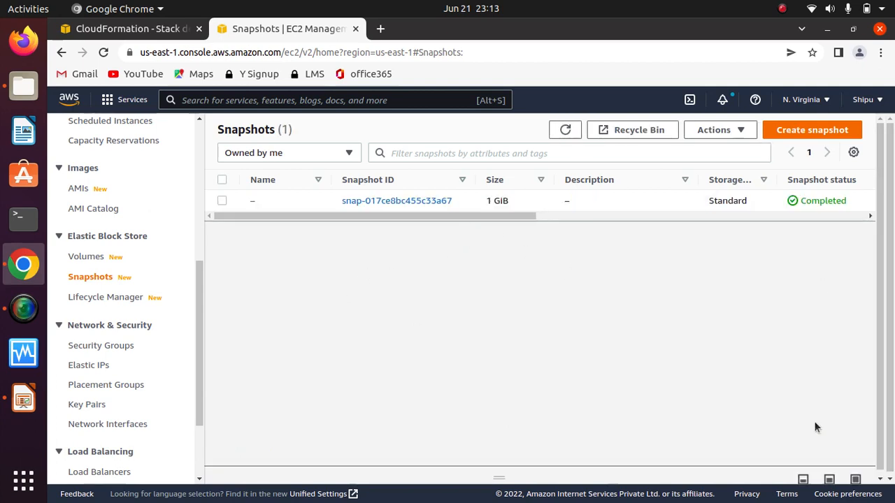
click(829, 478)
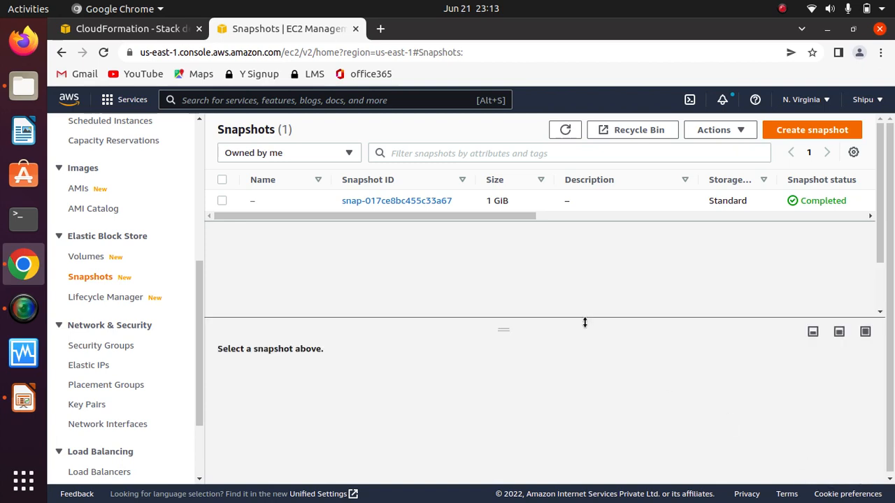
Step: Select the snapshot and examine its volume details and CloudFormation tags in the enlarged details pane
click(223, 201)
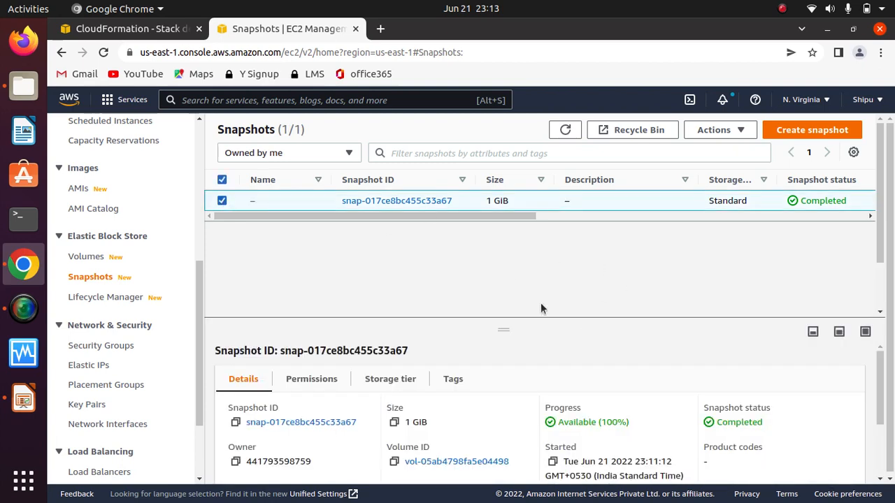
scroll(885, 245, down, 1)
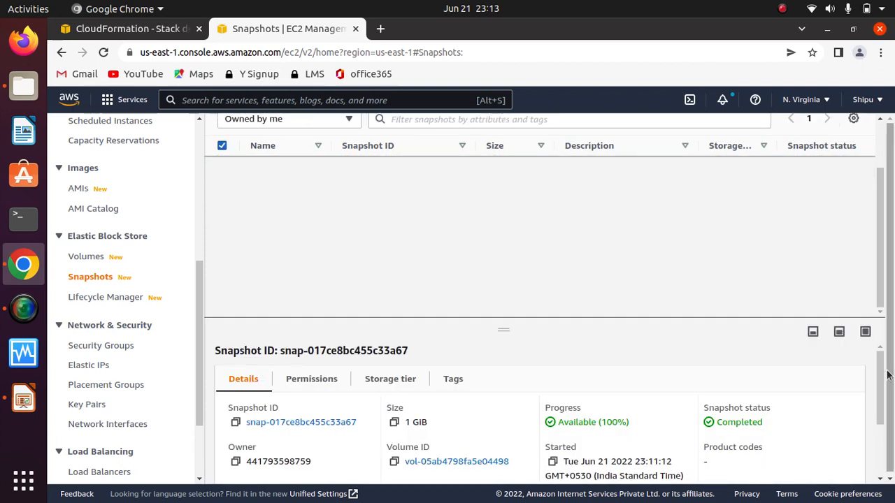
drag(882, 372, 883, 410)
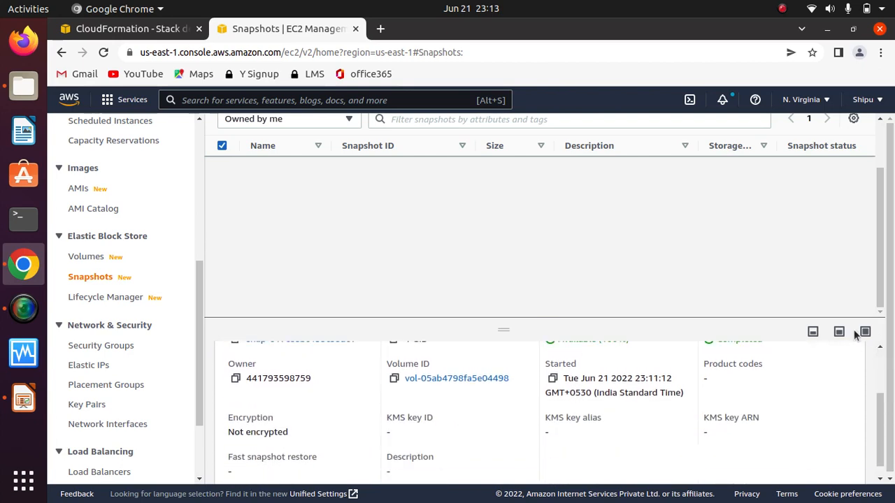
click(865, 333)
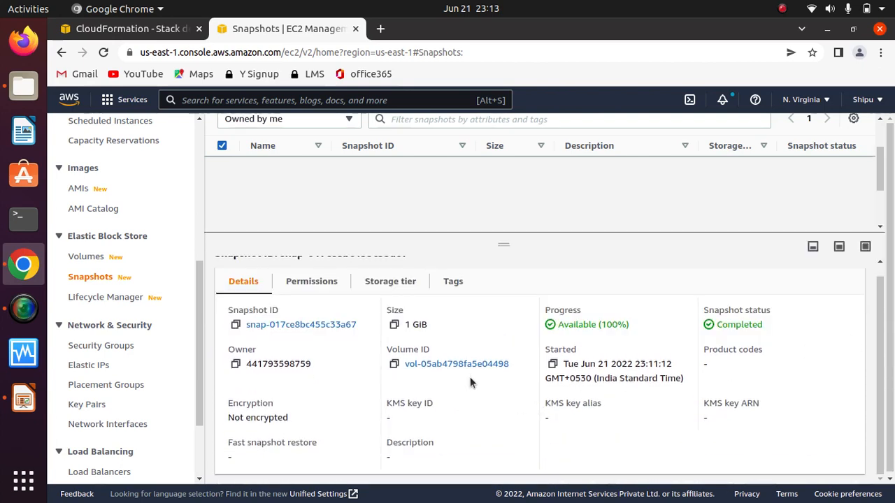
click(456, 283)
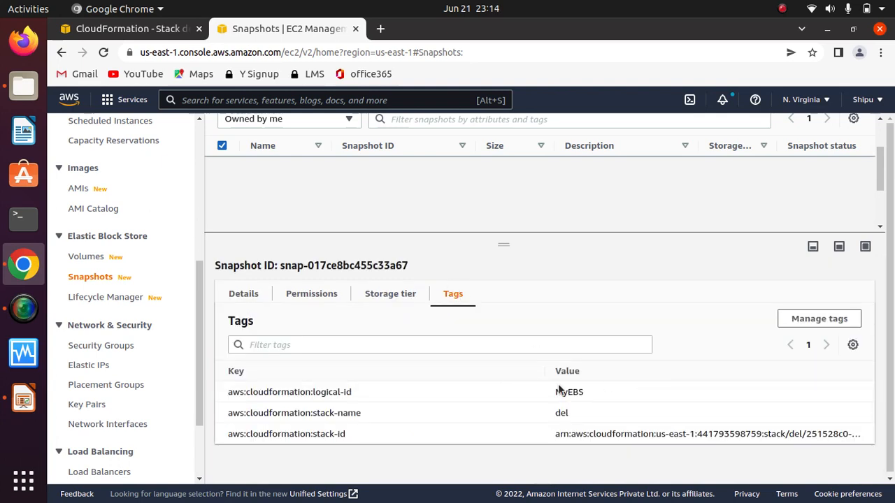
drag(544, 371, 386, 375)
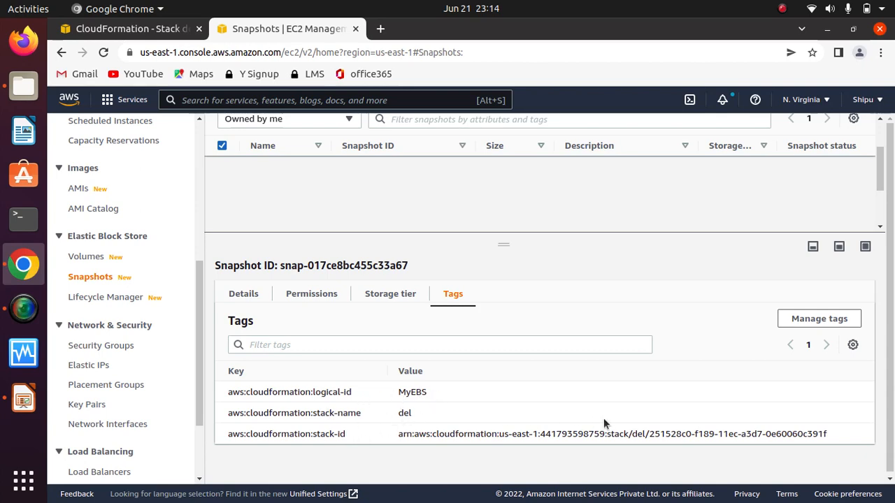
Step: Return to the del stack's events in CloudFormation and dismiss the delete notification
click(116, 29)
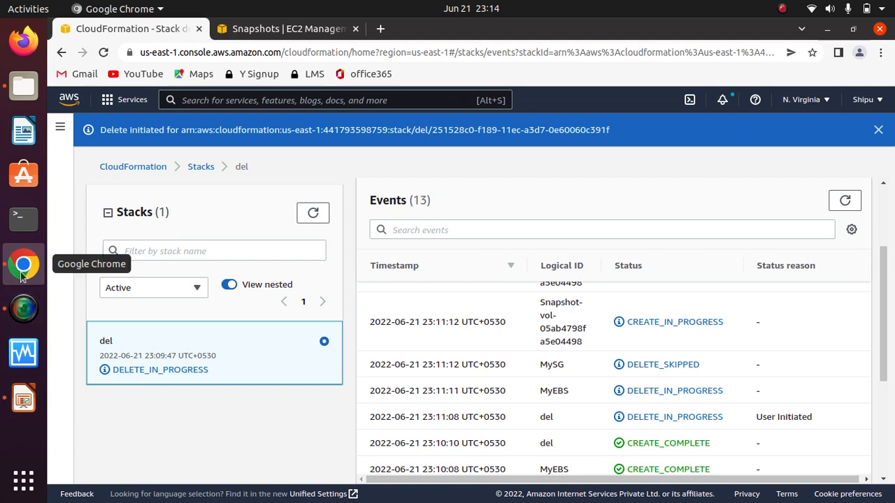
click(23, 86)
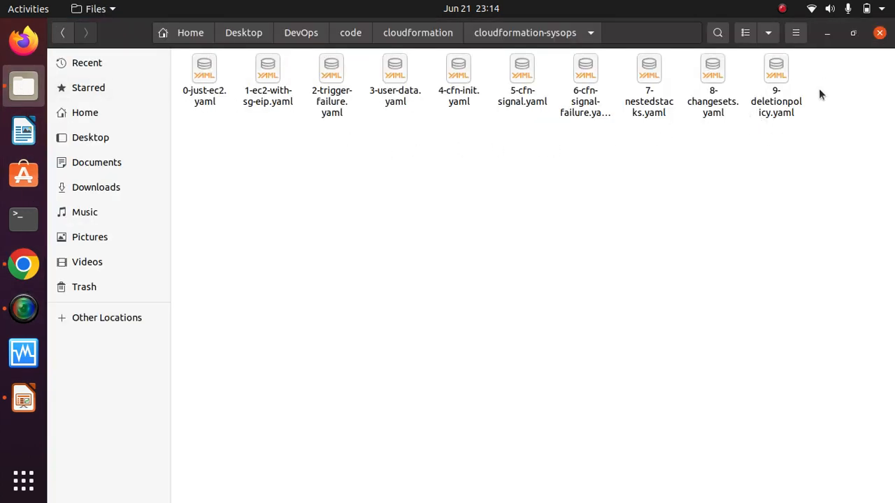
click(828, 34)
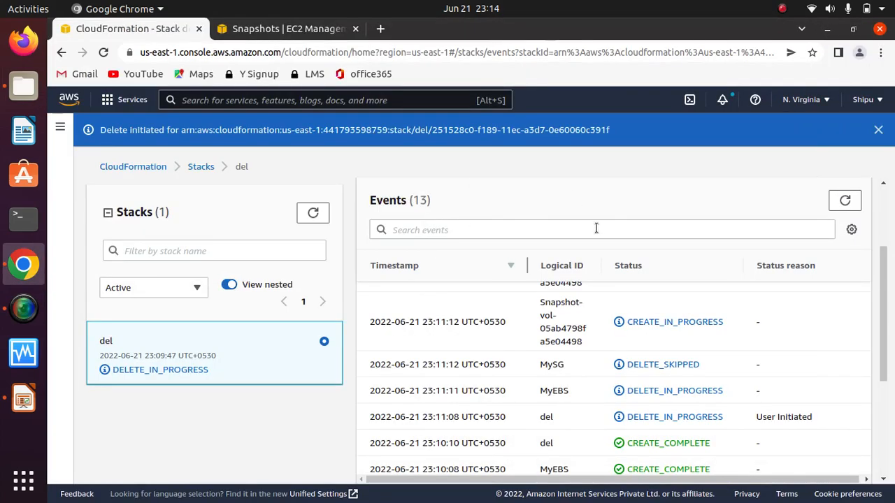
click(878, 130)
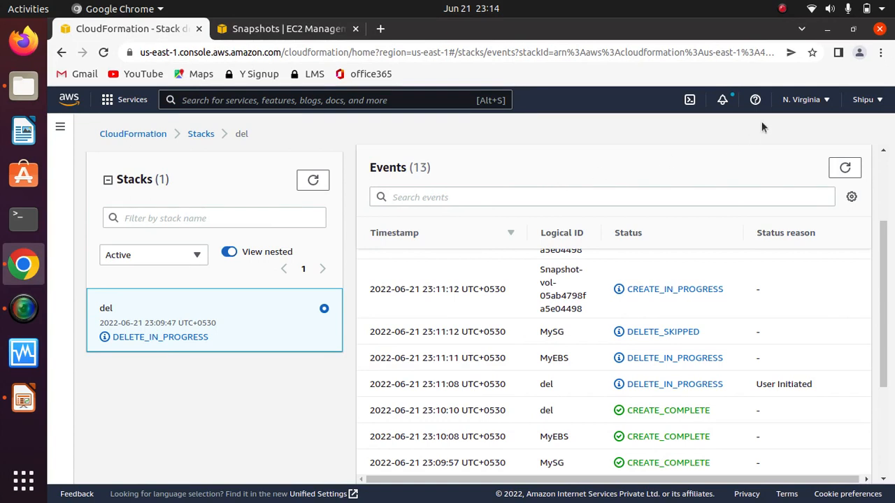
click(782, 8)
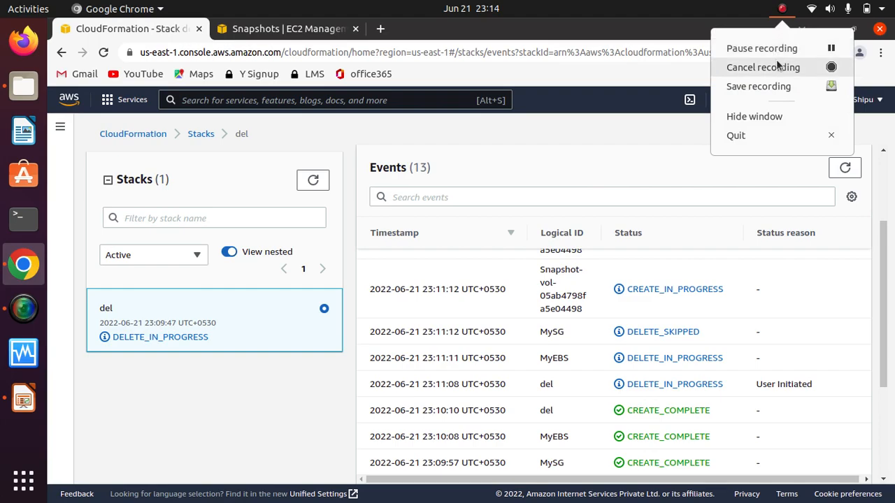